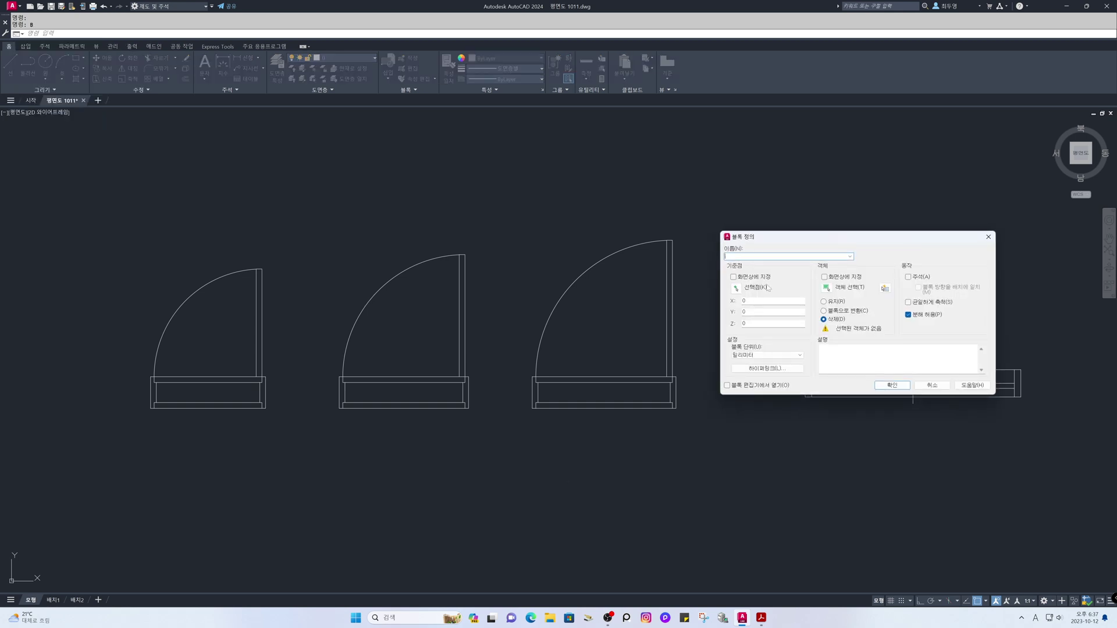
Step: Define the smallest swing door as block D800, using the midpoint of its frame's left edge as the base point
drag(801, 239, 511, 435)
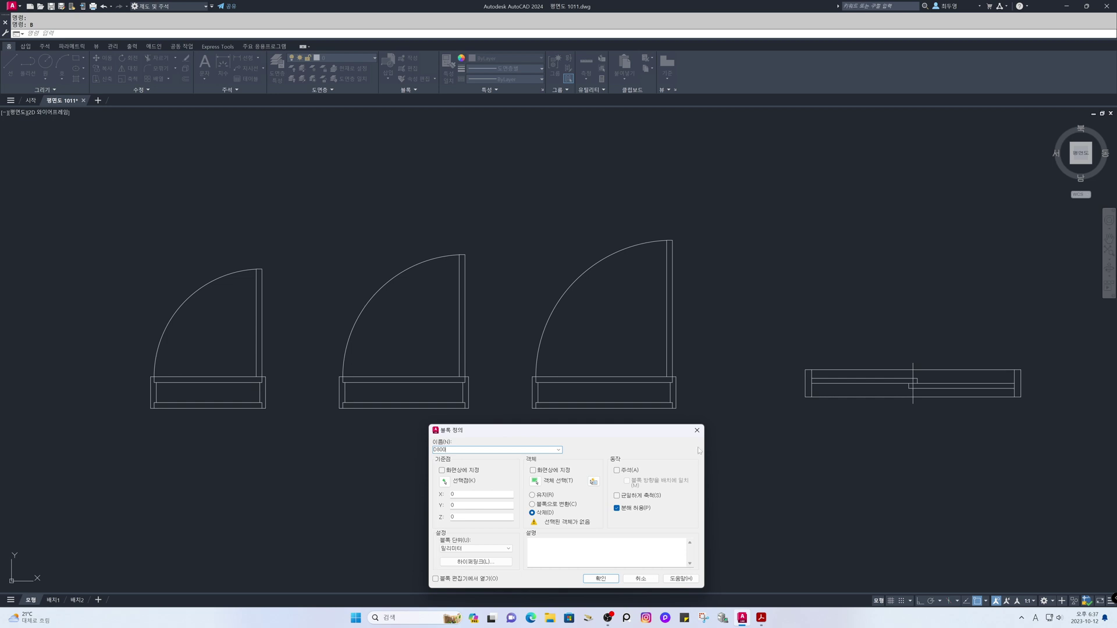
click(445, 482)
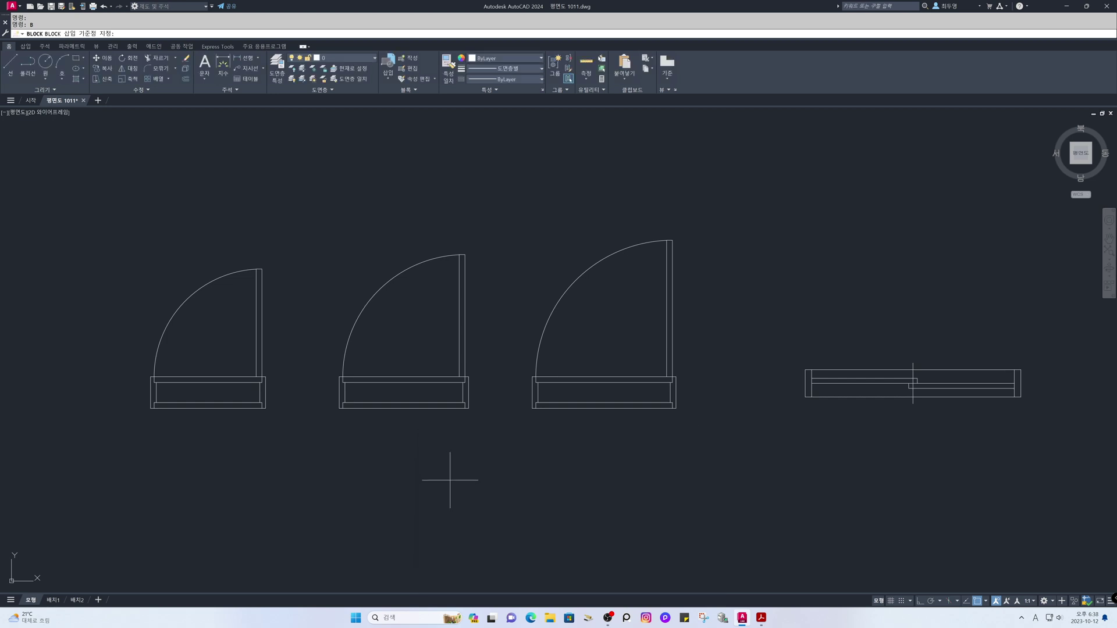
click(150, 392)
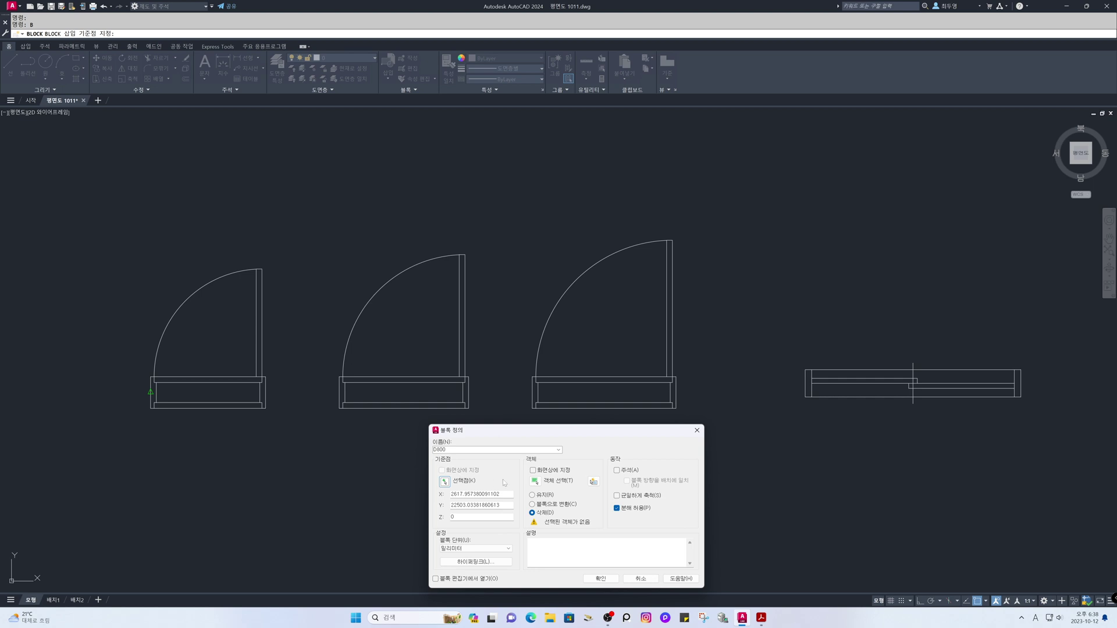
click(535, 480)
click(304, 447)
click(91, 259)
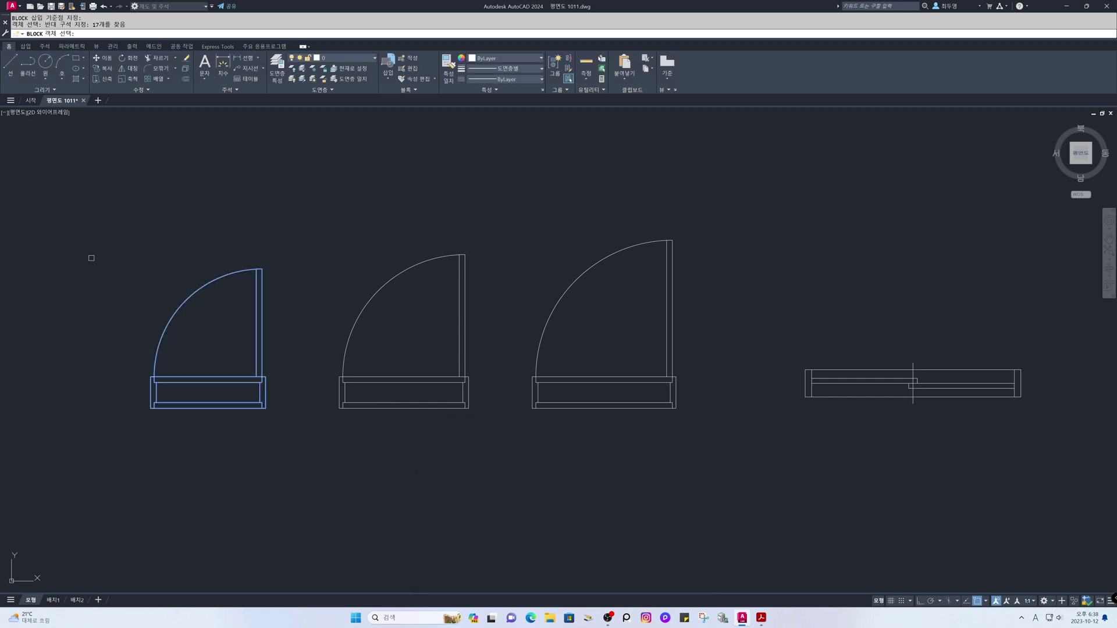
key(Return)
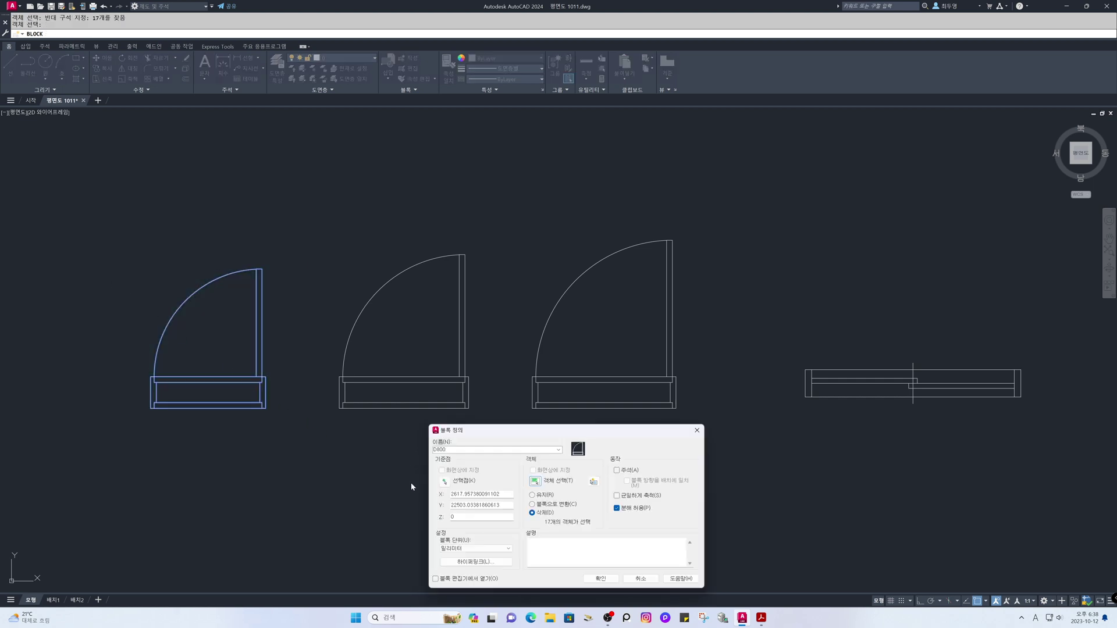
click(593, 580)
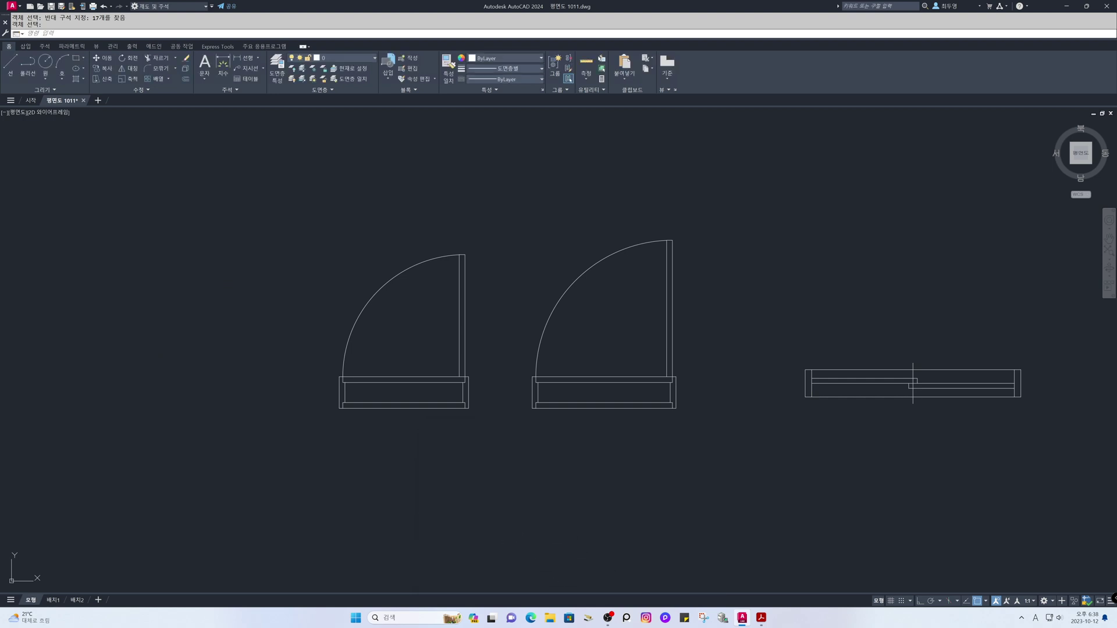
Step: Define the medium swing door as block D900, with its base point at the midpoint of the frame's left edge
key(Return)
text(D)
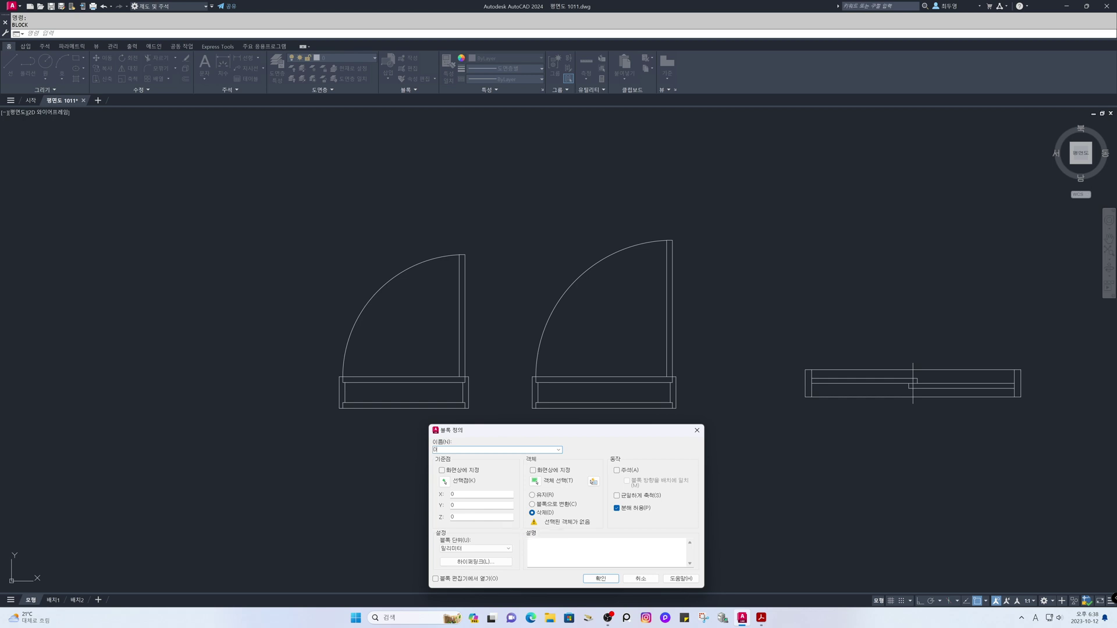
text(900)
click(443, 481)
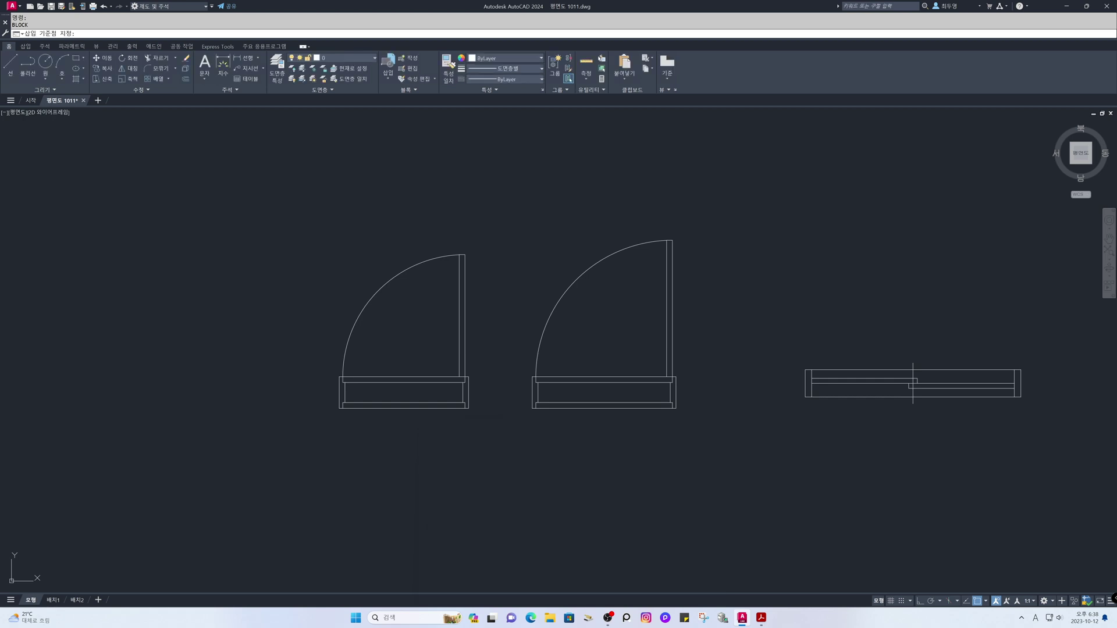
click(340, 393)
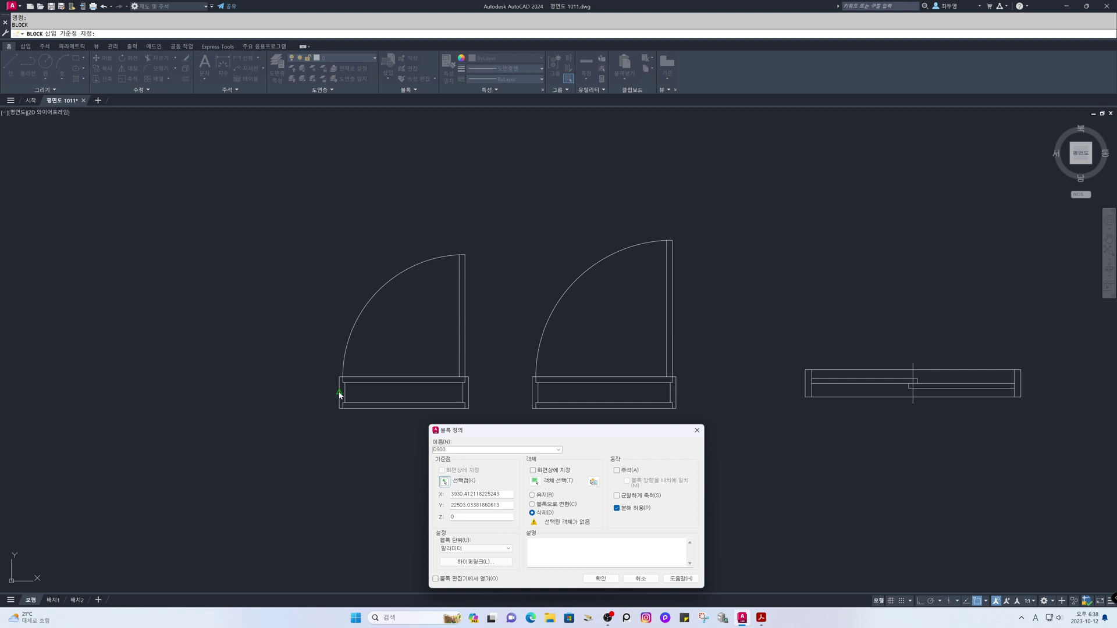
click(532, 494)
click(534, 481)
click(511, 468)
click(329, 279)
click(311, 232)
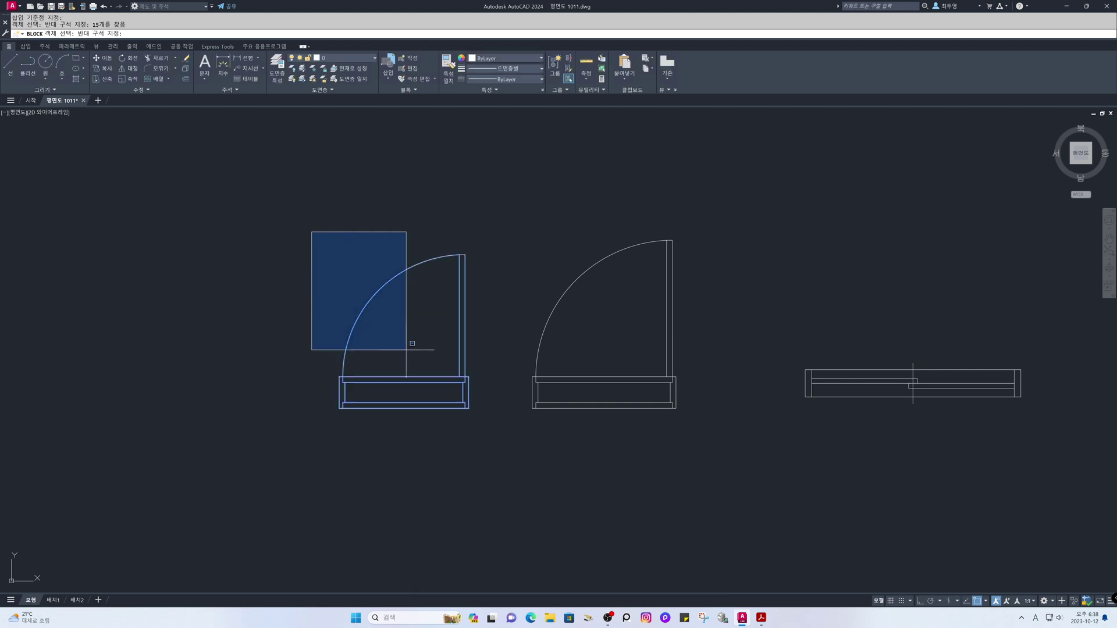
click(486, 445)
key(Return)
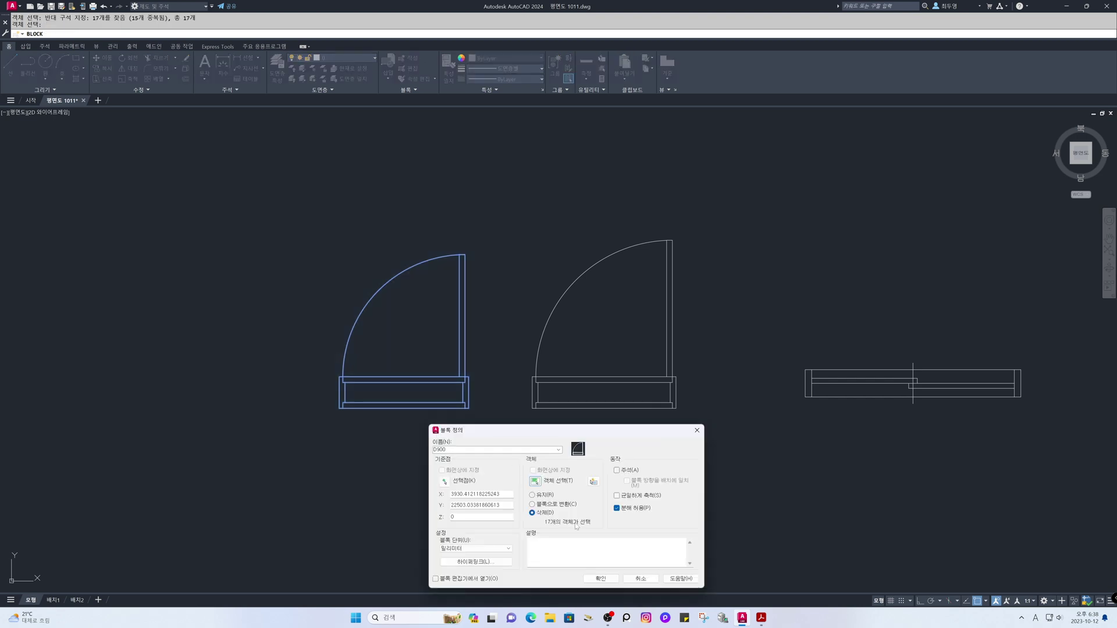
click(600, 578)
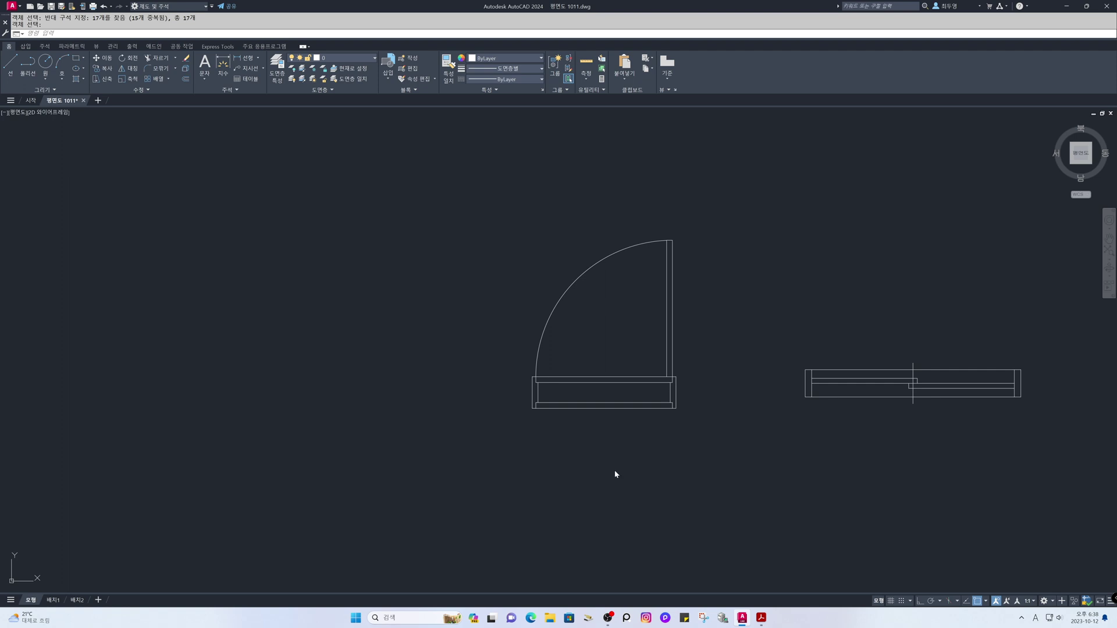
Step: Define the largest swing door as block D1000, with its base point at the midpoint of the frame's left edge
key(Return)
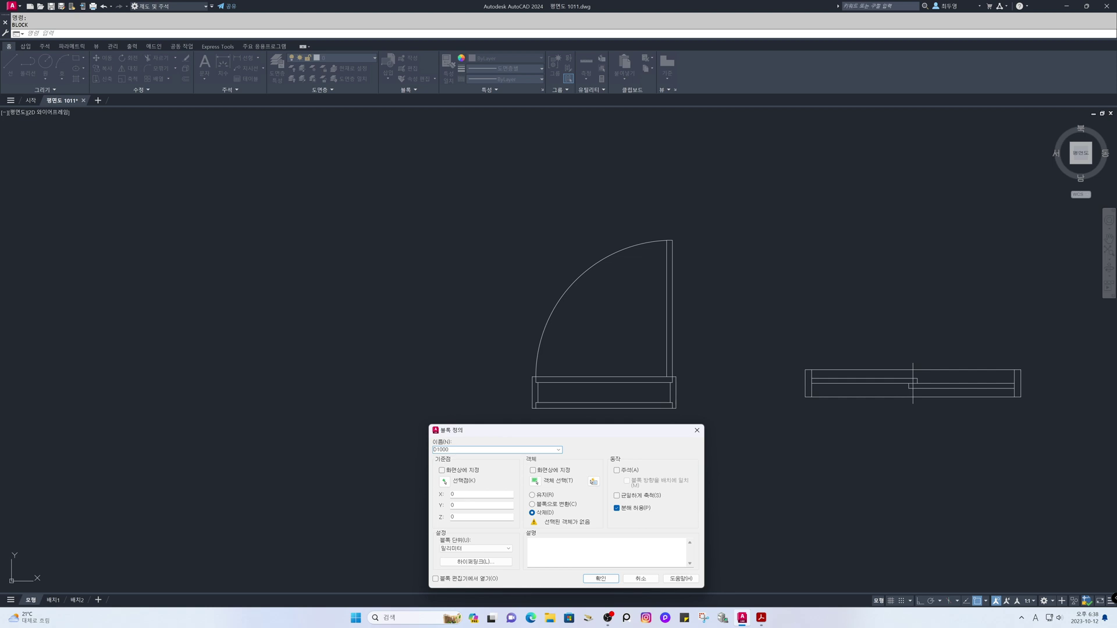
click(444, 480)
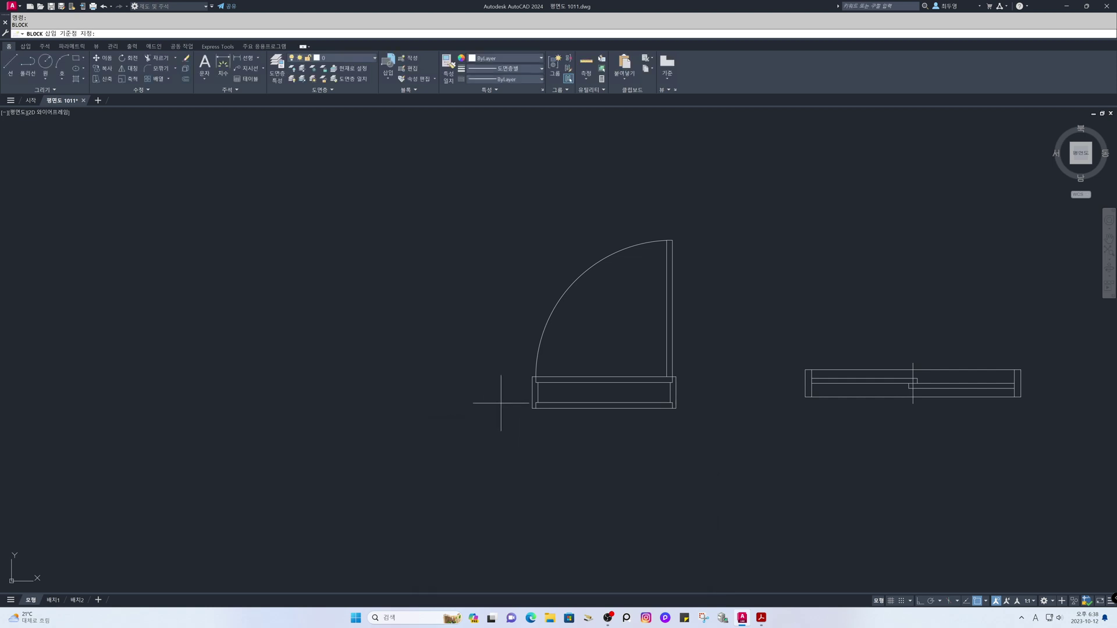
click(531, 392)
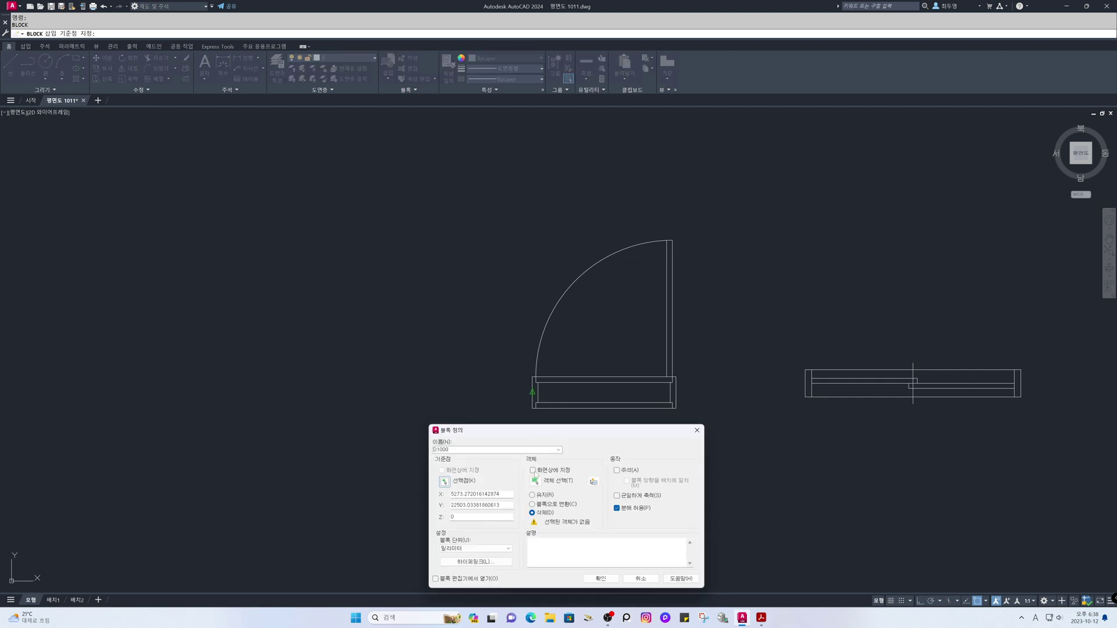
click(535, 482)
click(485, 468)
click(731, 229)
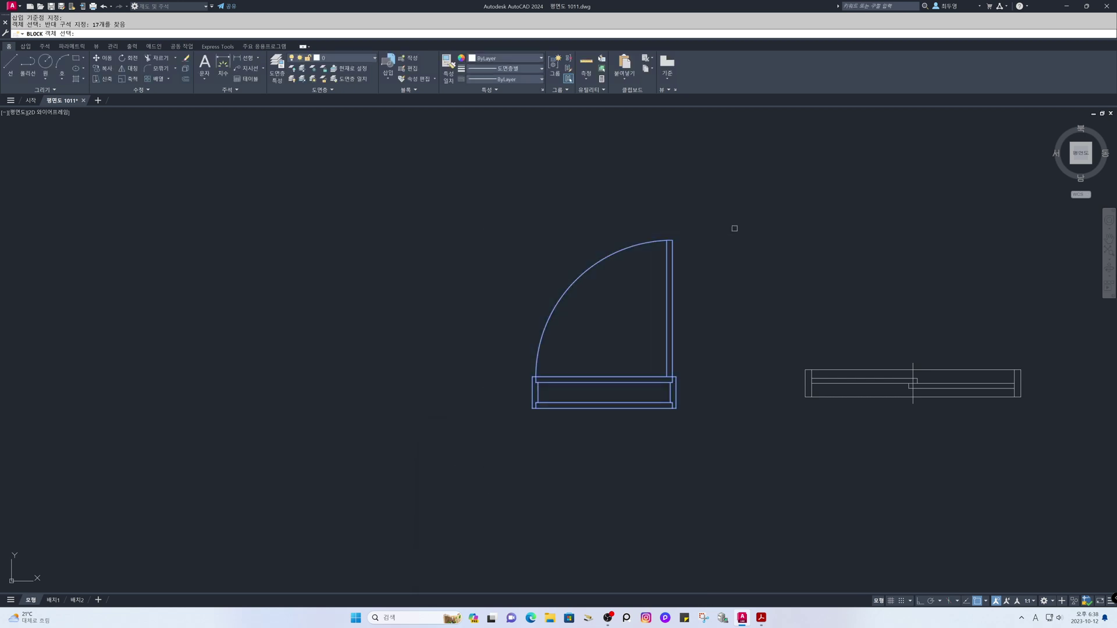
key(Return)
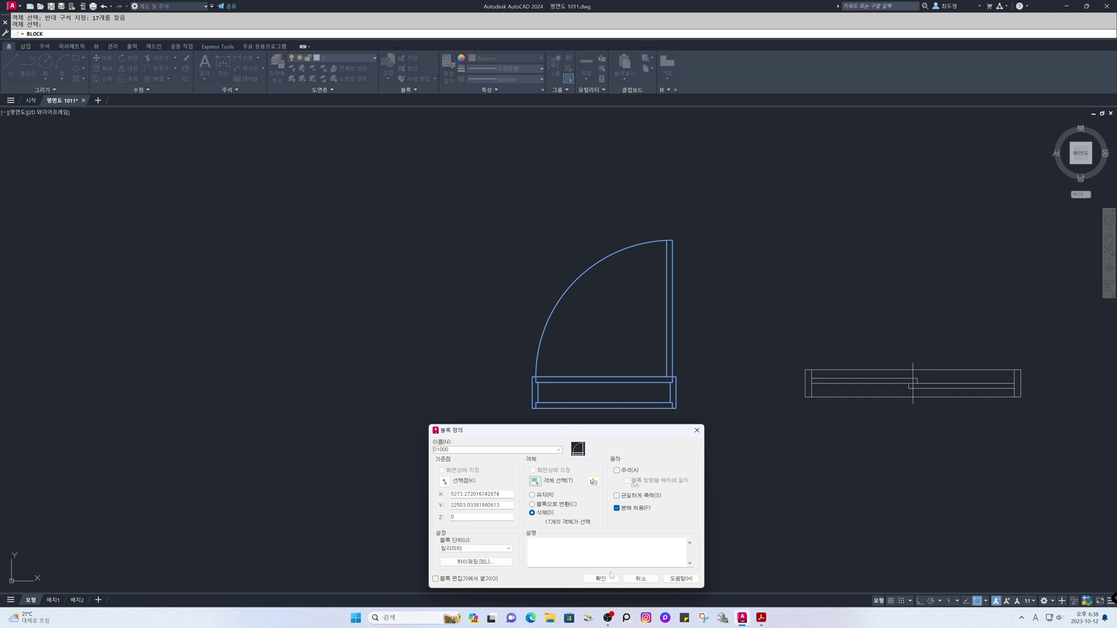
click(610, 576)
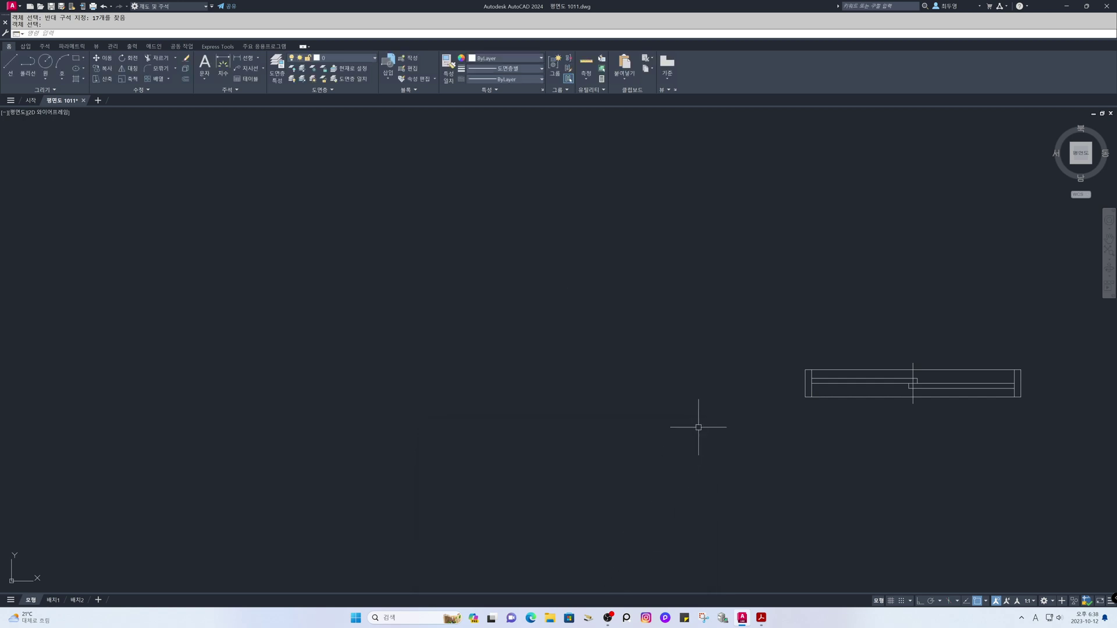
Step: Define the sliding door with its centre line as block D1500, based at the midpoint of its left edge
key(Return)
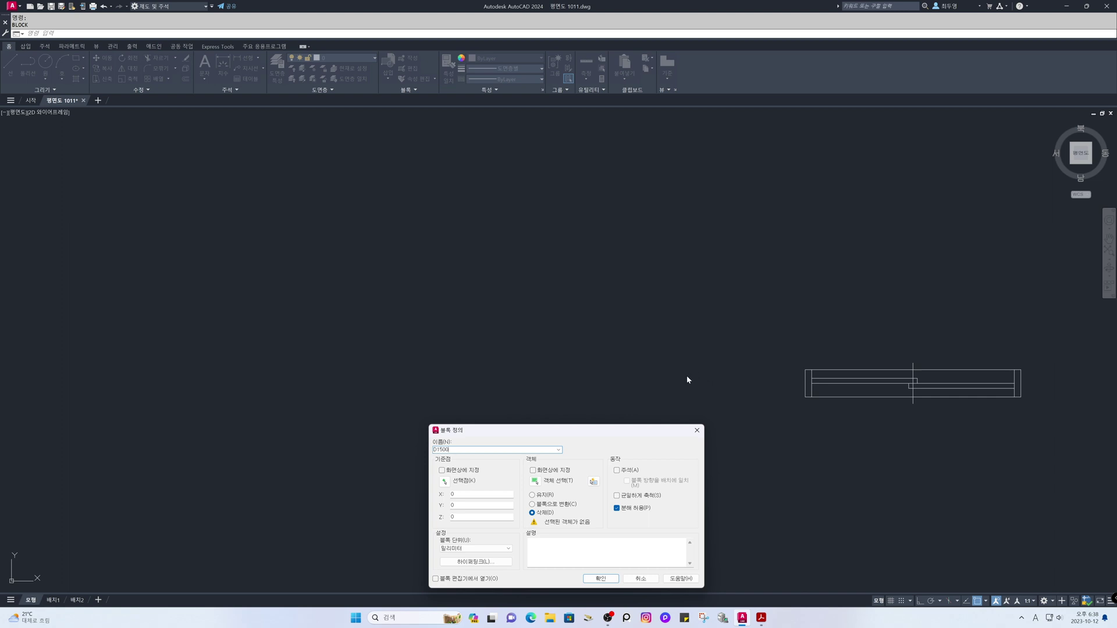
click(445, 481)
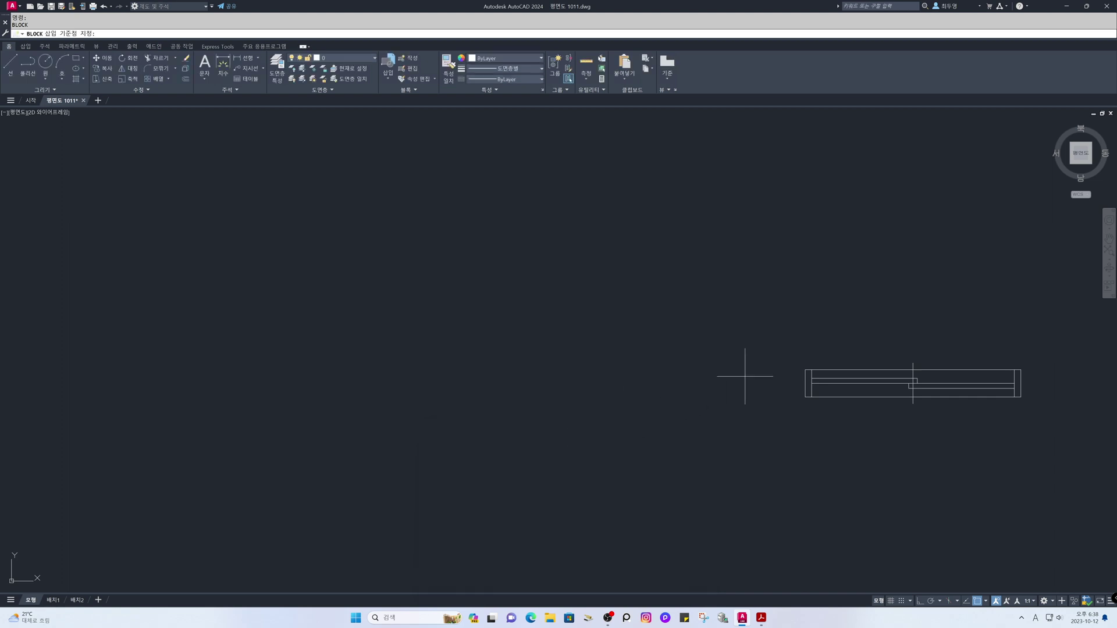
click(805, 383)
click(534, 481)
click(763, 320)
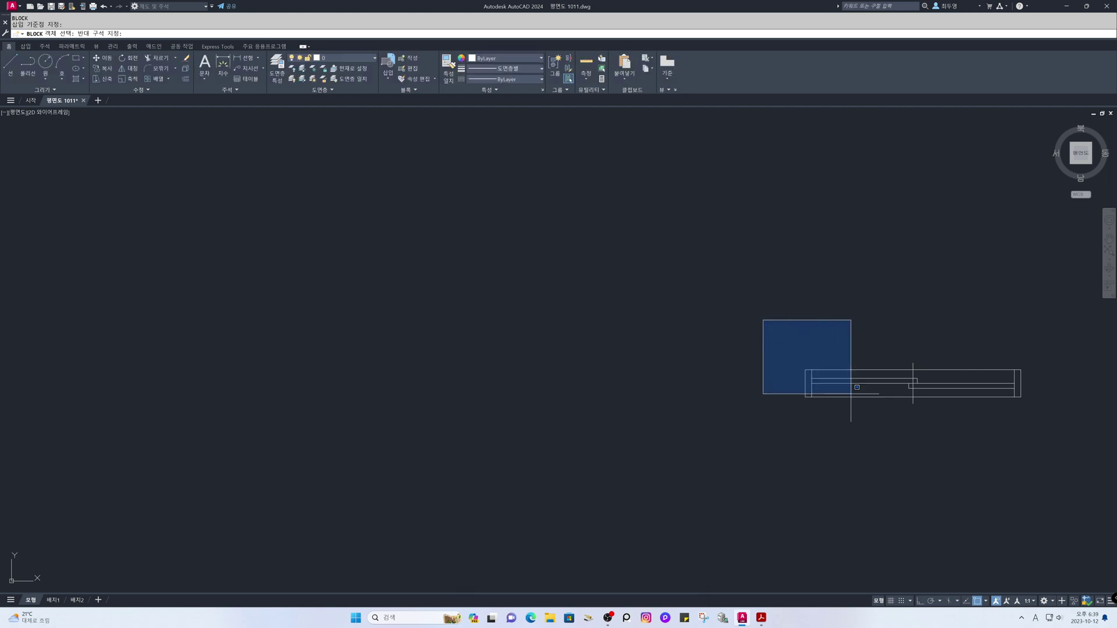
click(1037, 444)
key(Return)
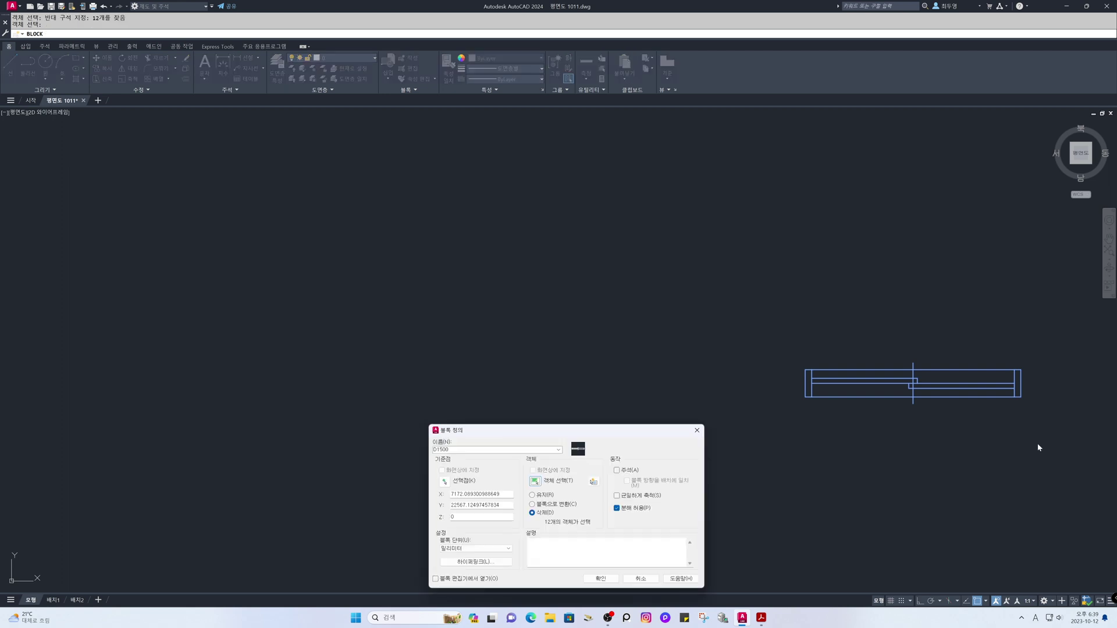
click(600, 578)
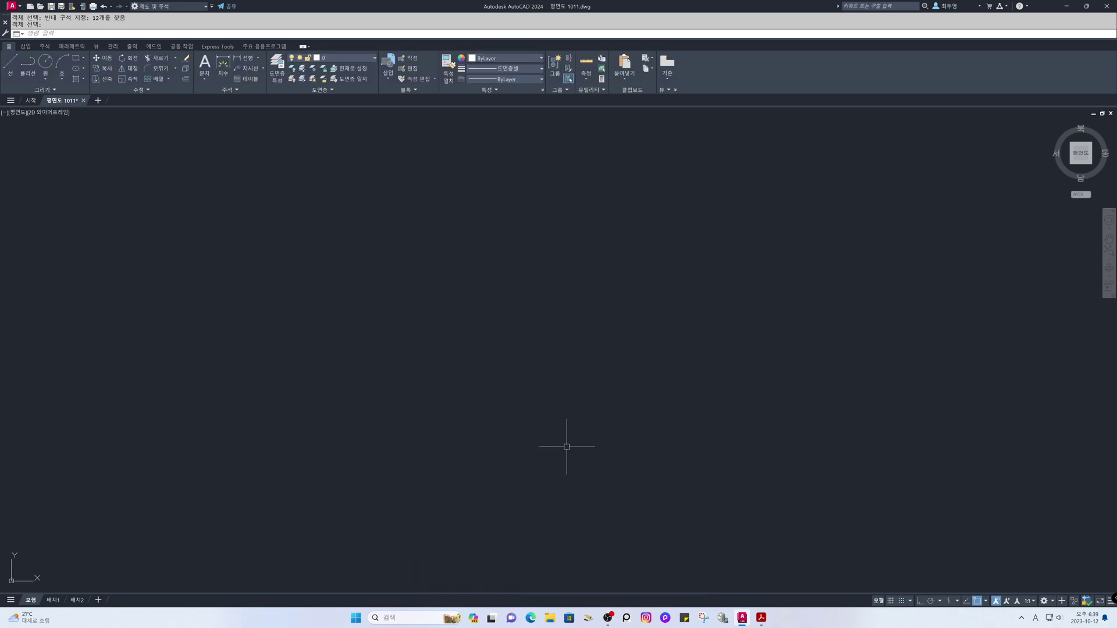
Step: Begin a block definition named W1200 with its base point at the lower-left corner of the shorter double sliding window
scroll(548, 405, down, 2)
middle_drag(556, 448, 566, 264)
scroll(523, 319, up, 4)
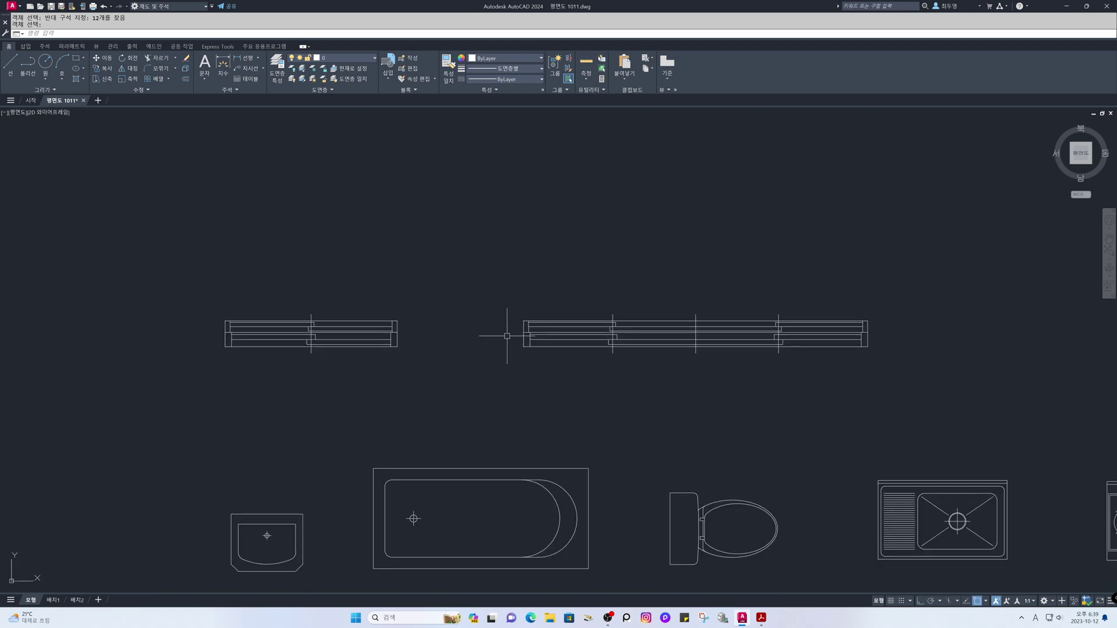
text(z)
key(Return)
mouse_move(498, 347)
mouse_down()
mouse_move(518, 254)
mouse_move(511, 288)
mouse_up()
middle_drag(489, 335, 494, 304)
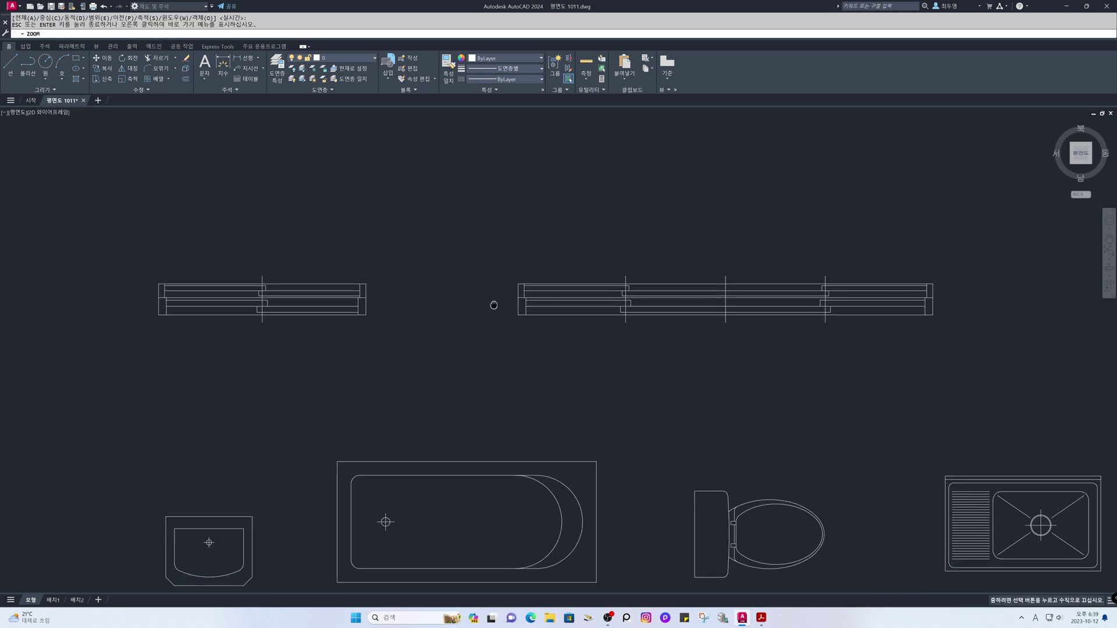
right_click(489, 320)
click(499, 327)
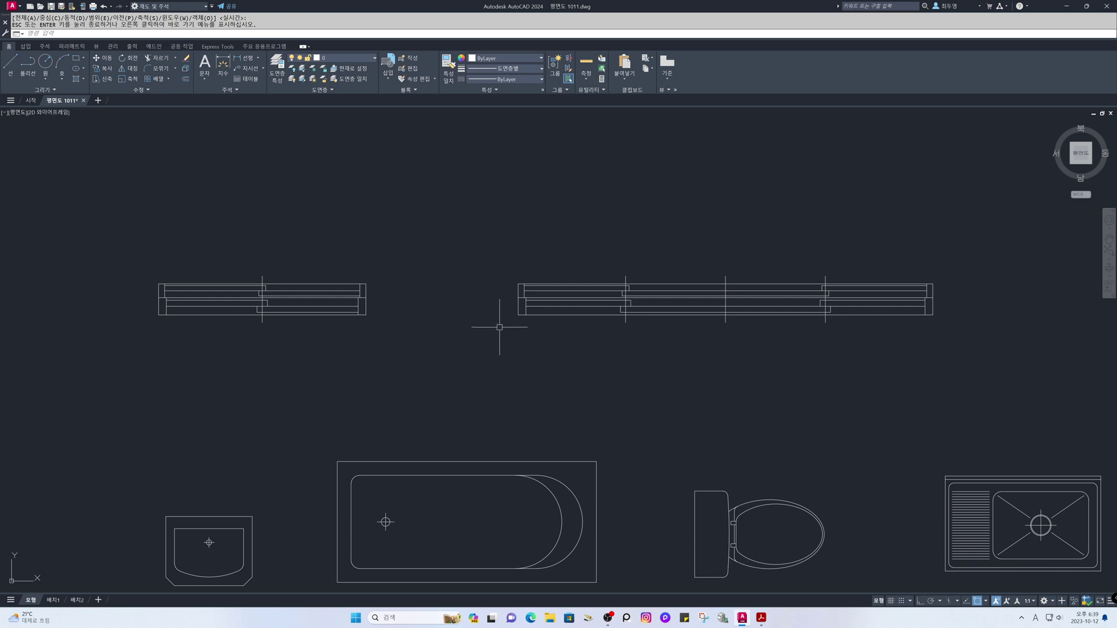
text(b)
key(Return)
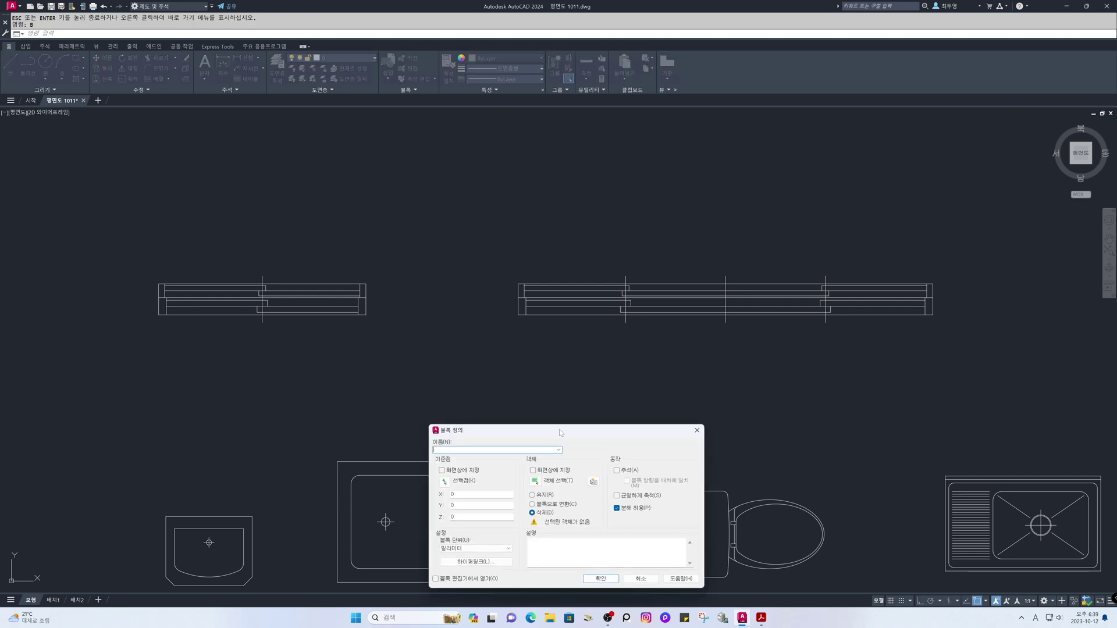
drag(560, 431, 557, 375)
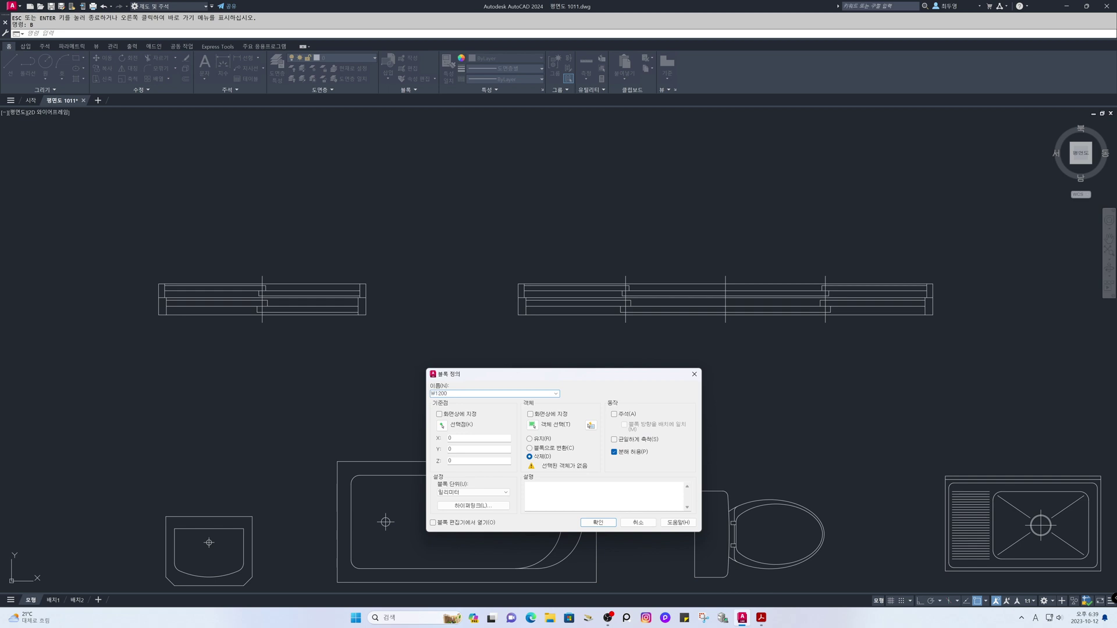
click(442, 426)
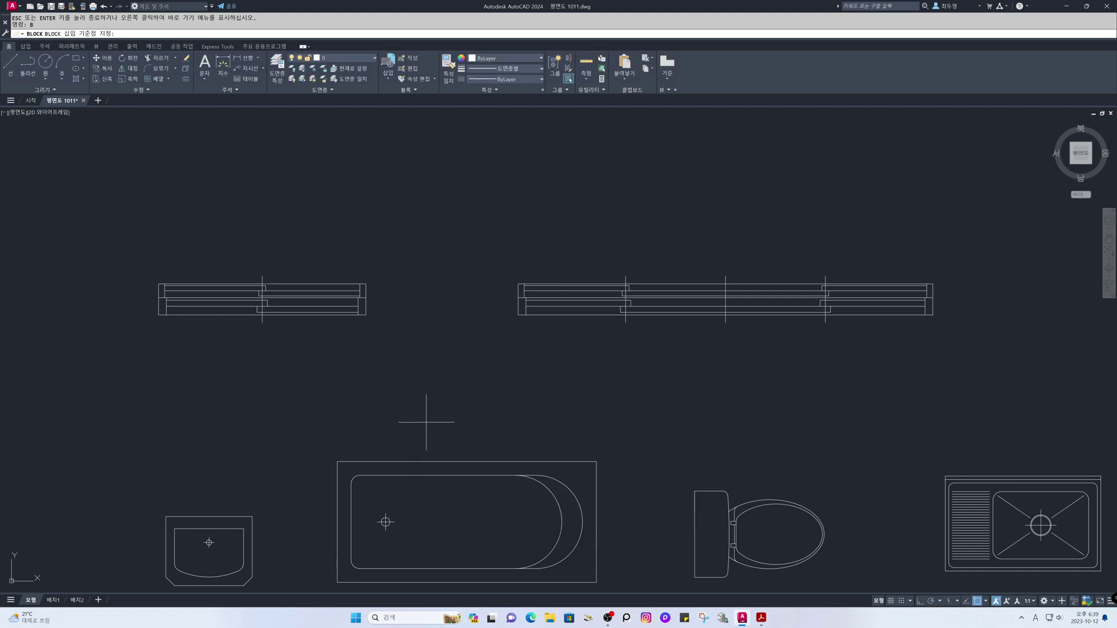
click(158, 314)
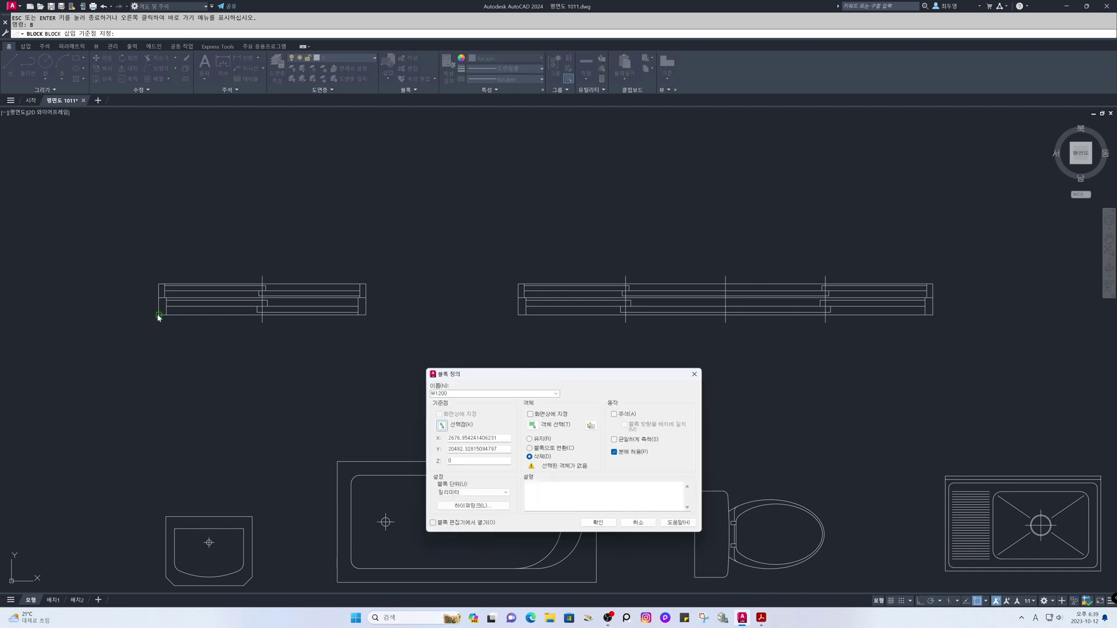
Step: Select the entire shorter window, including its centre line, as the block's objects and complete the W1200 definition
click(531, 425)
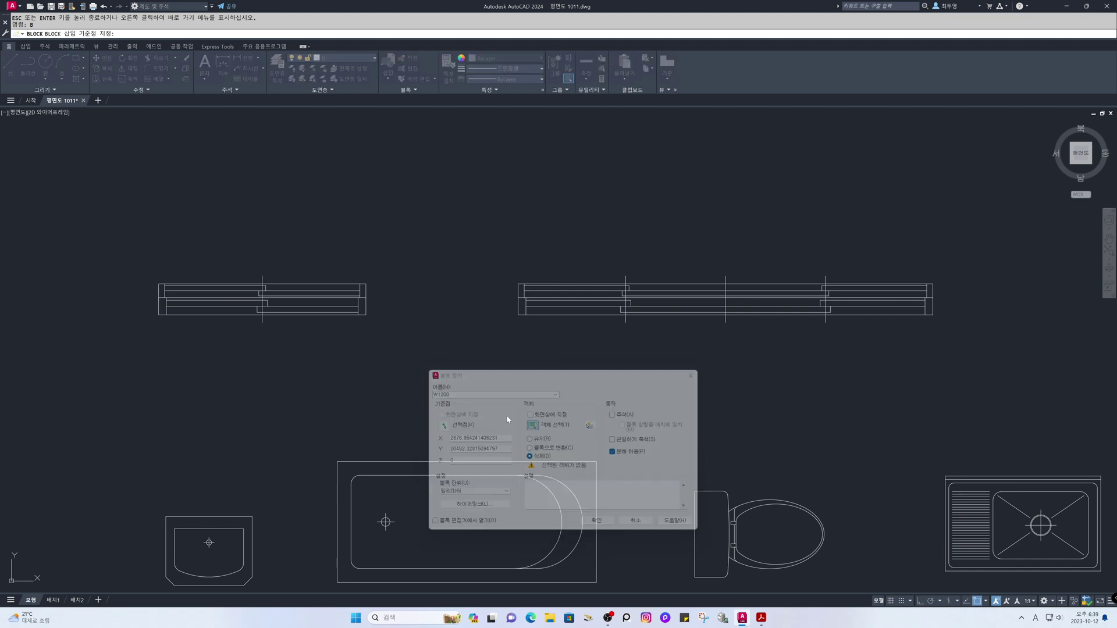
click(413, 387)
click(134, 250)
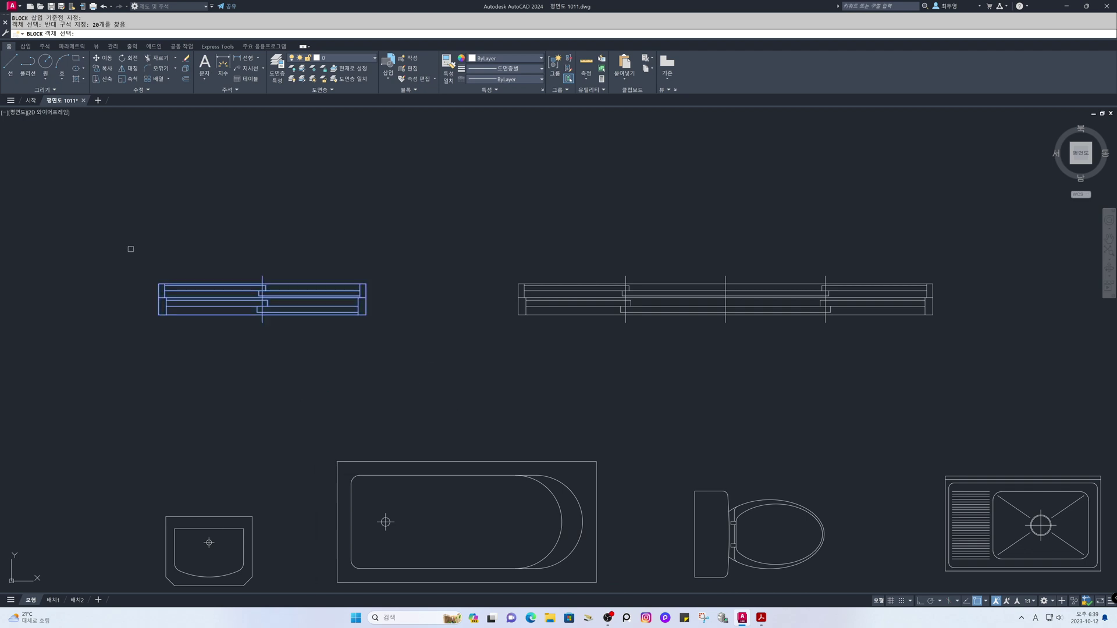
key(Return)
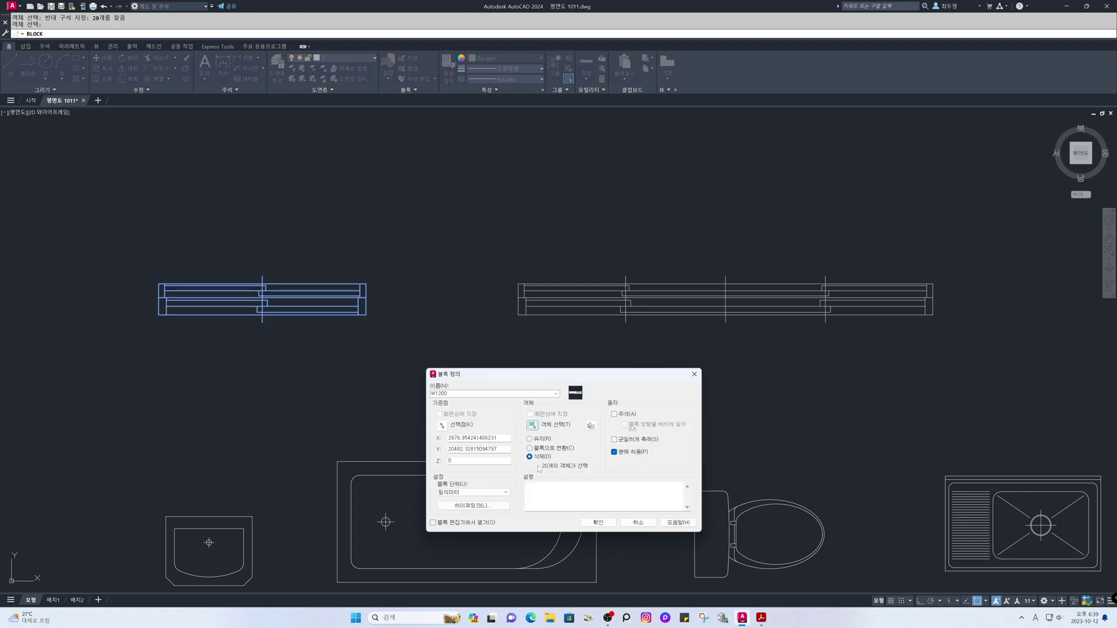
click(598, 522)
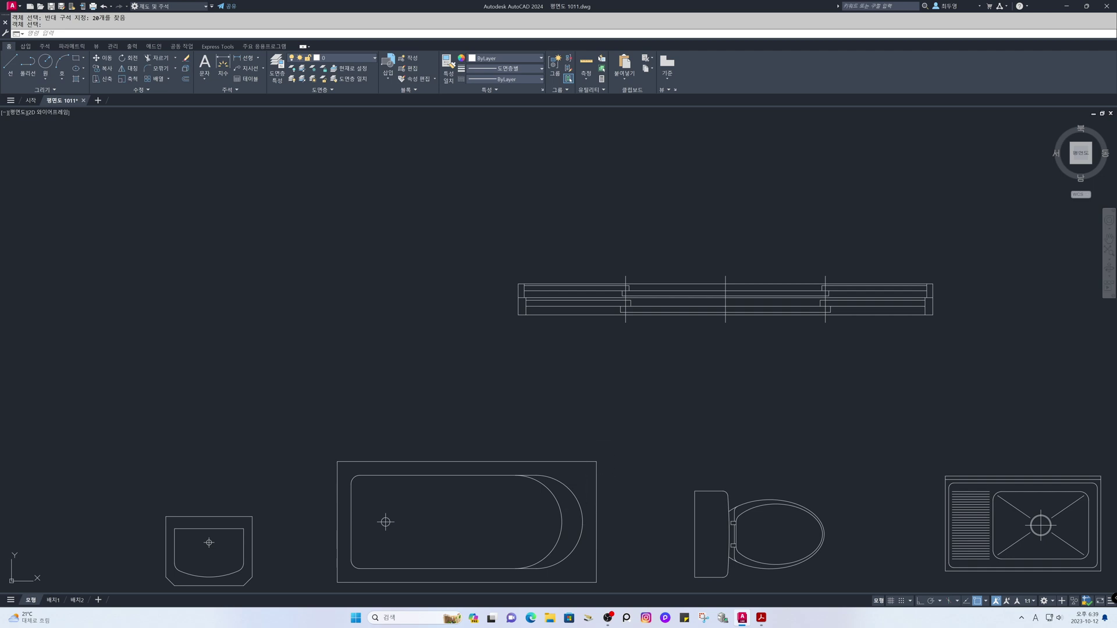
Step: Define the long double sliding window, including its centre lines, as block W2400 with its base point at the lower-left corner
key(Return)
text(W2400)
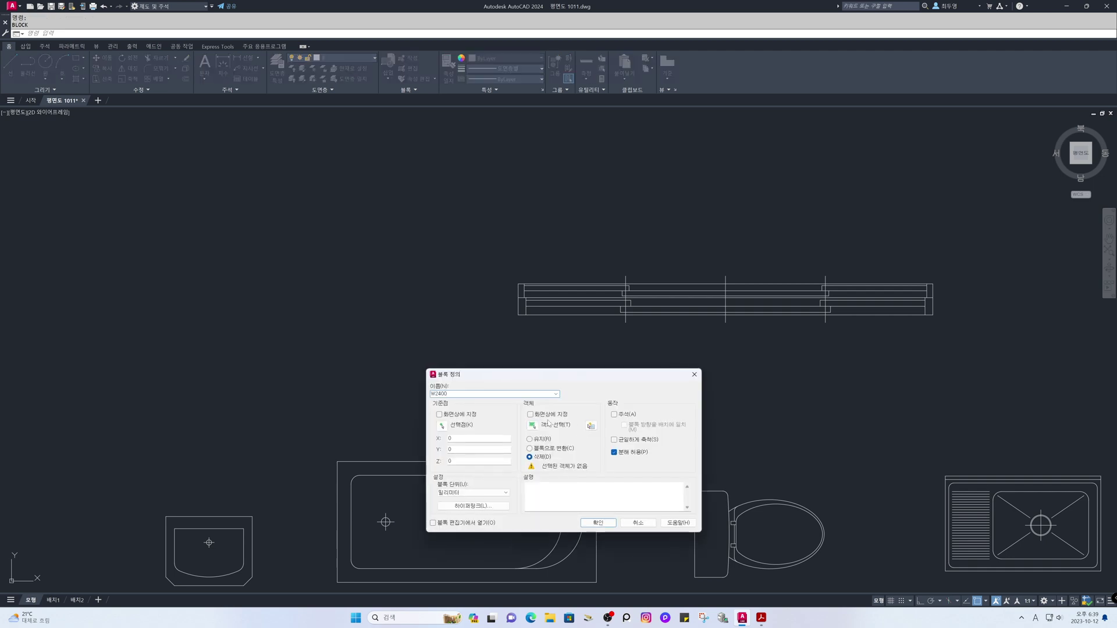
click(441, 425)
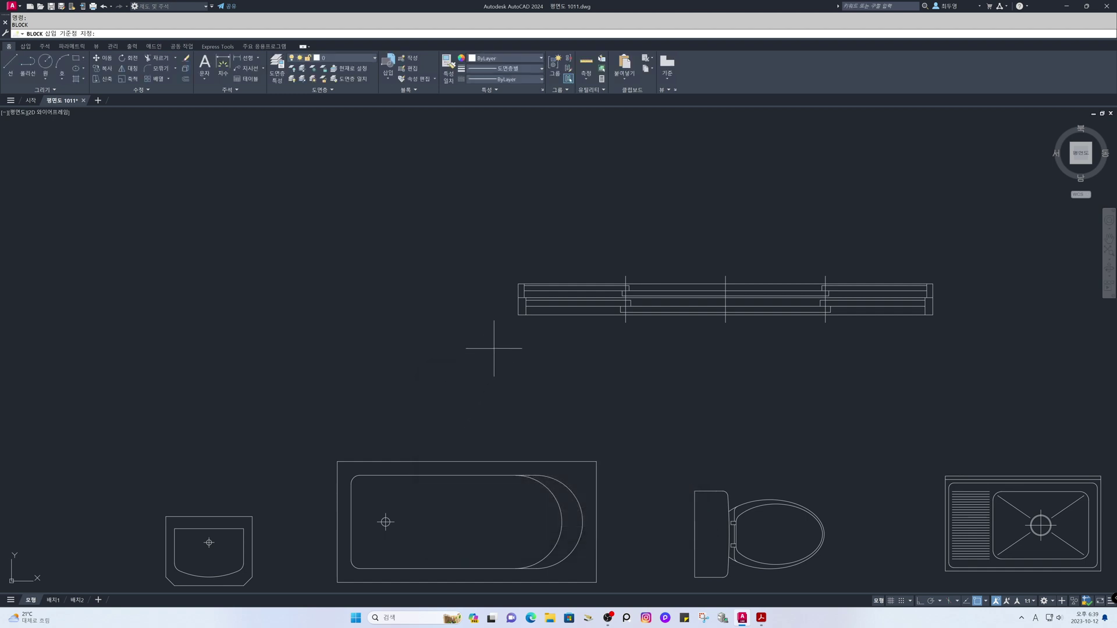
click(518, 314)
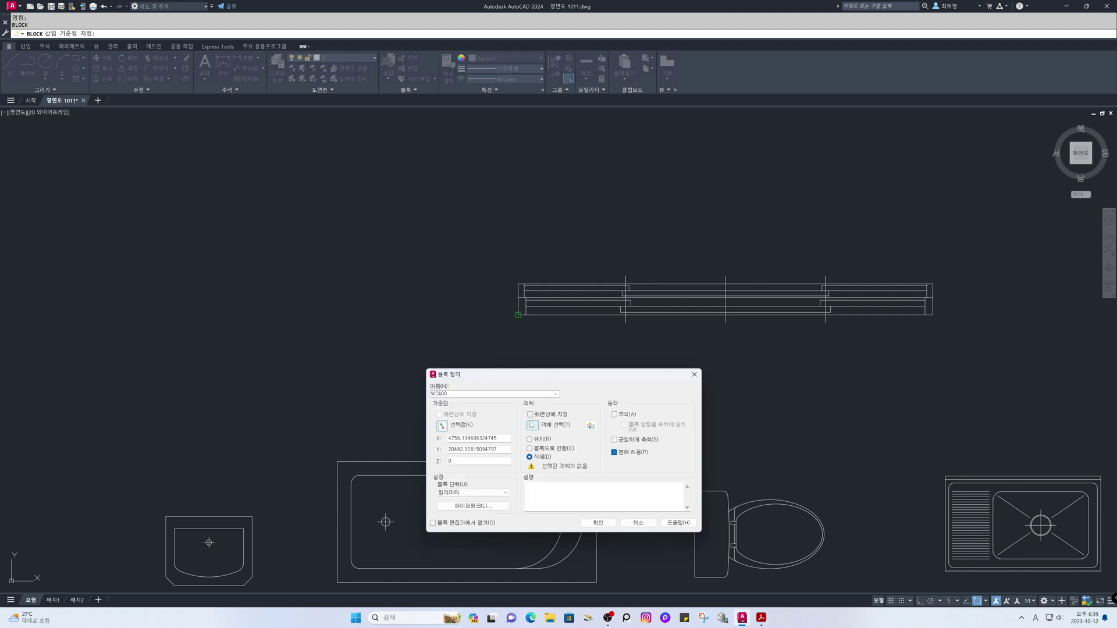
click(532, 425)
click(473, 359)
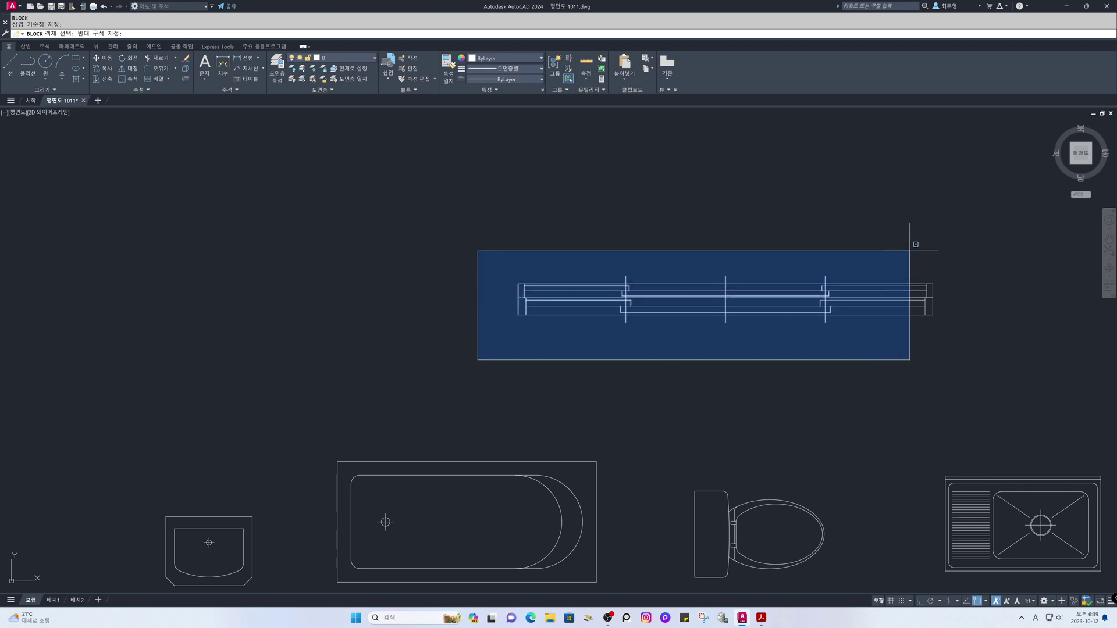
click(970, 238)
key(Return)
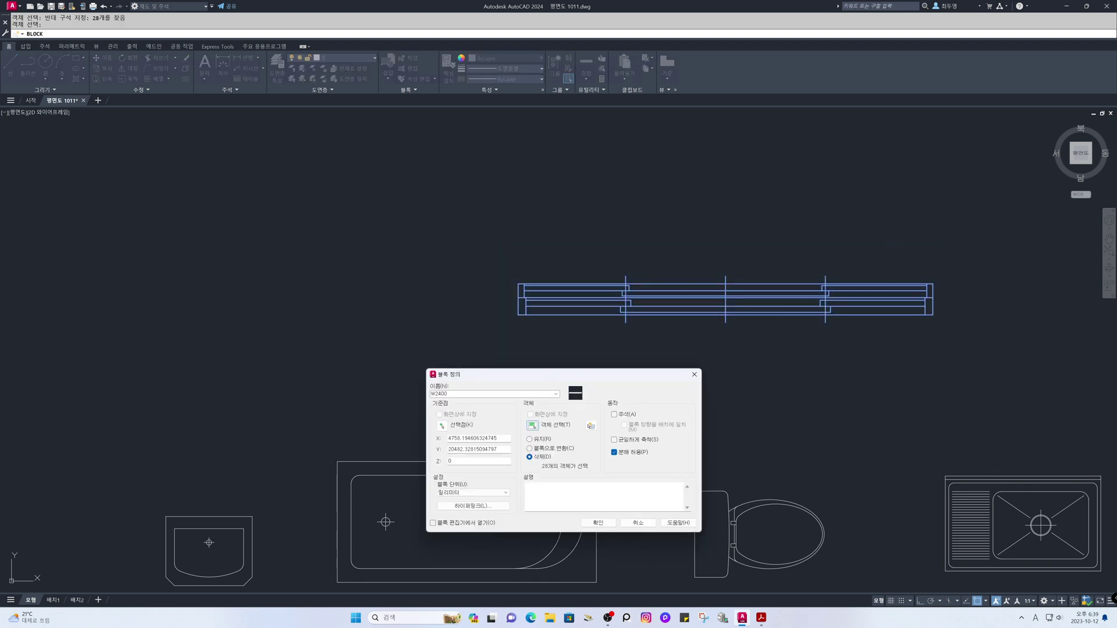
click(601, 527)
Step: Begin a block definition named 세면기 with its base point at the midpoint of the washbasin's upper edge
middle_drag(636, 531, 666, 399)
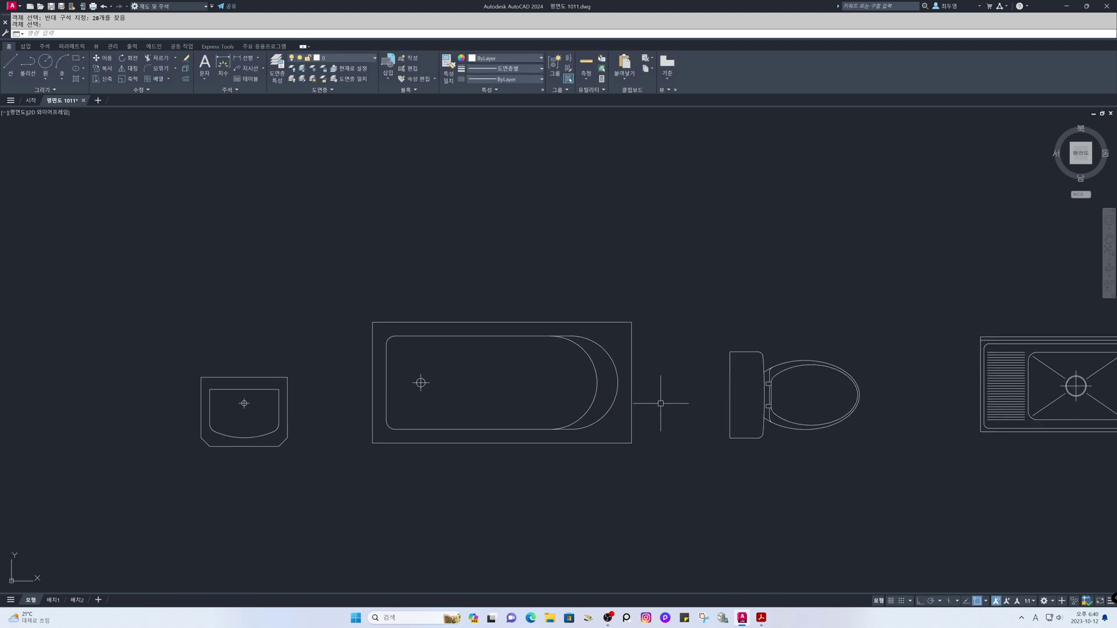
scroll(659, 404, down, 2)
middle_drag(659, 401, 470, 394)
text(z)
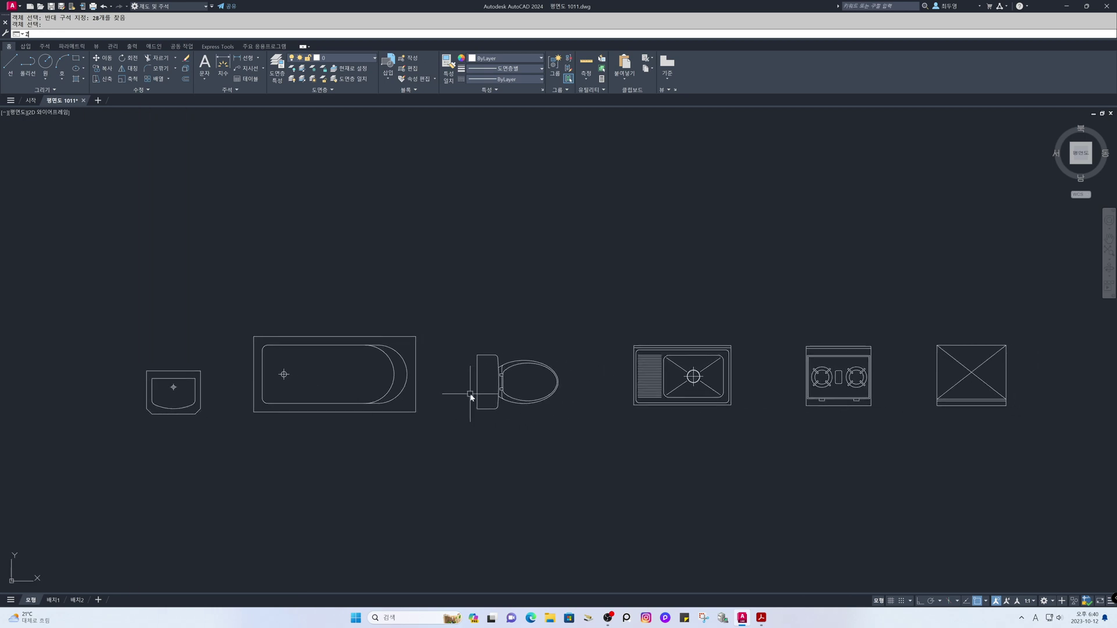
key(Return)
key(Return)
drag(540, 385, 546, 325)
drag(586, 390, 566, 360)
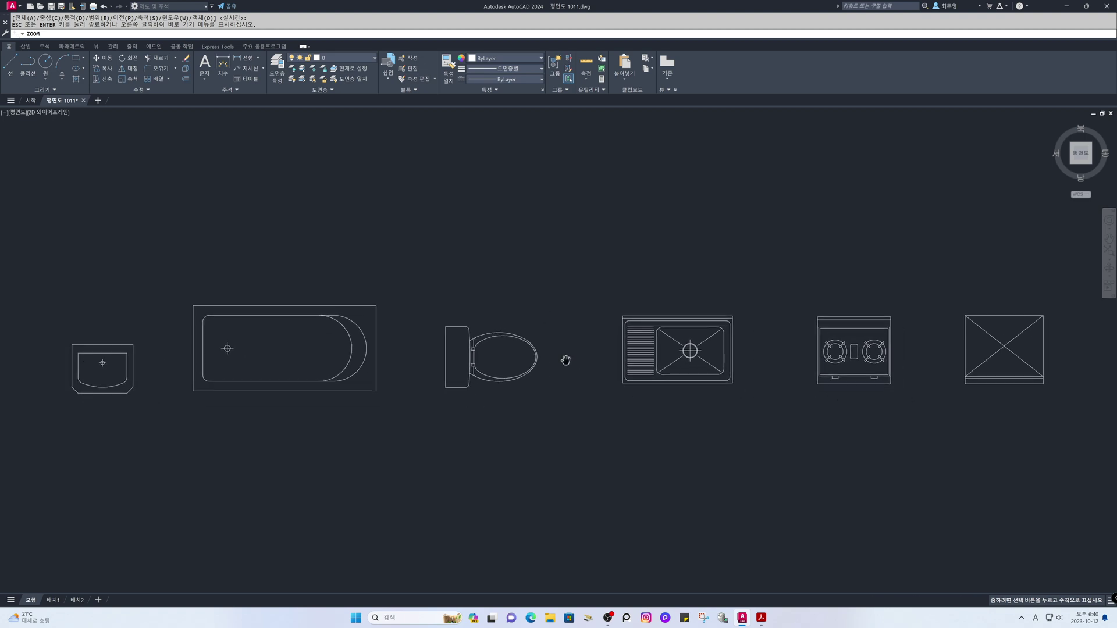
right_click(565, 360)
click(579, 369)
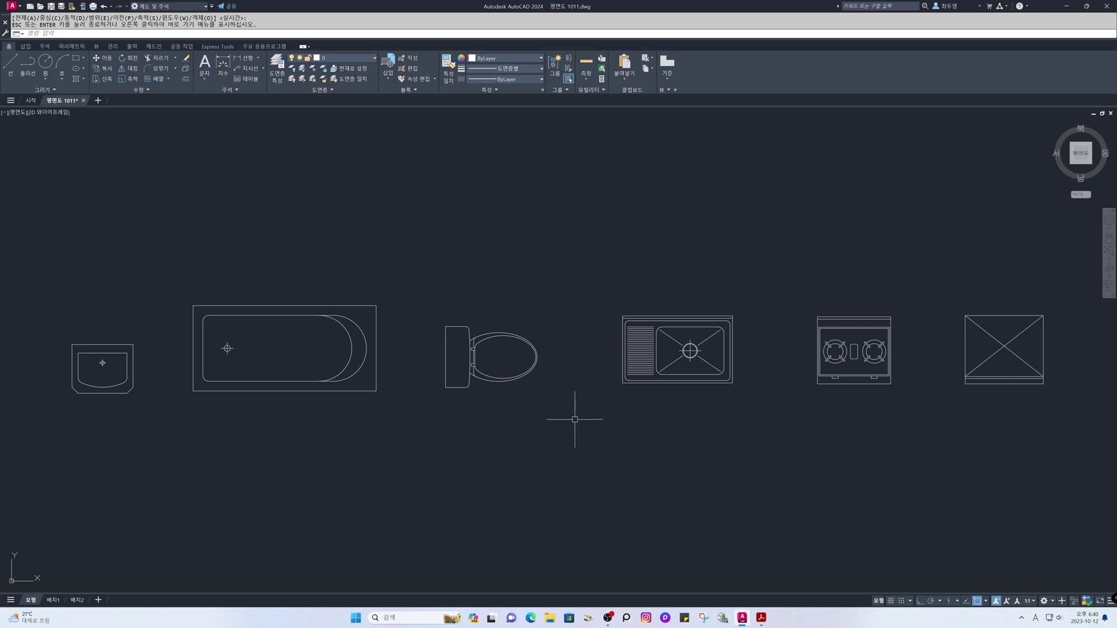
text(b)
key(Return)
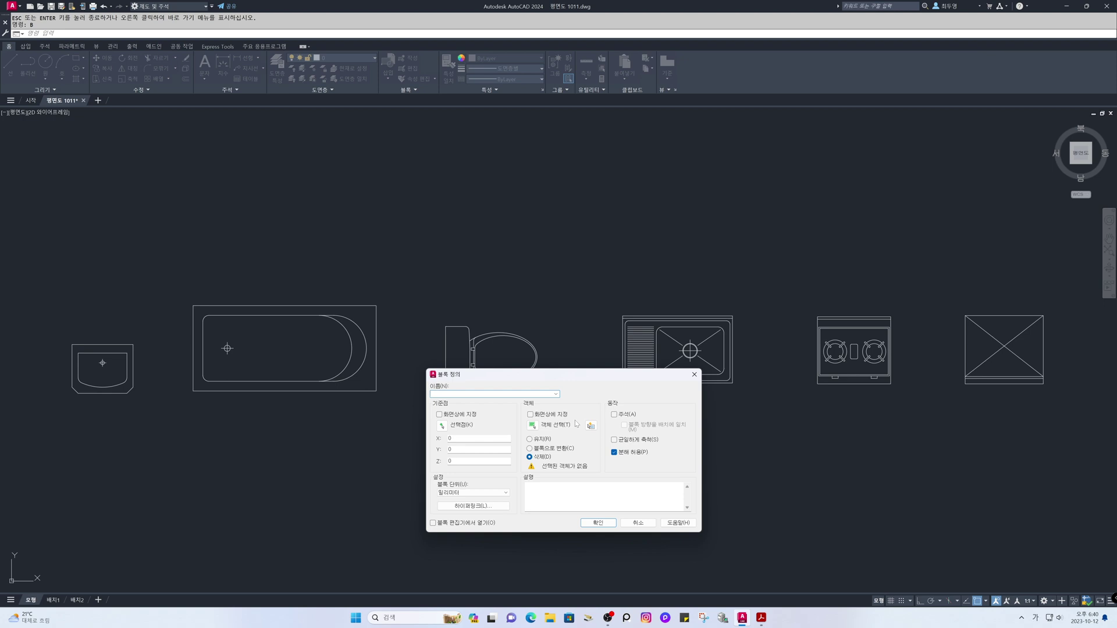
text(세면기)
click(442, 425)
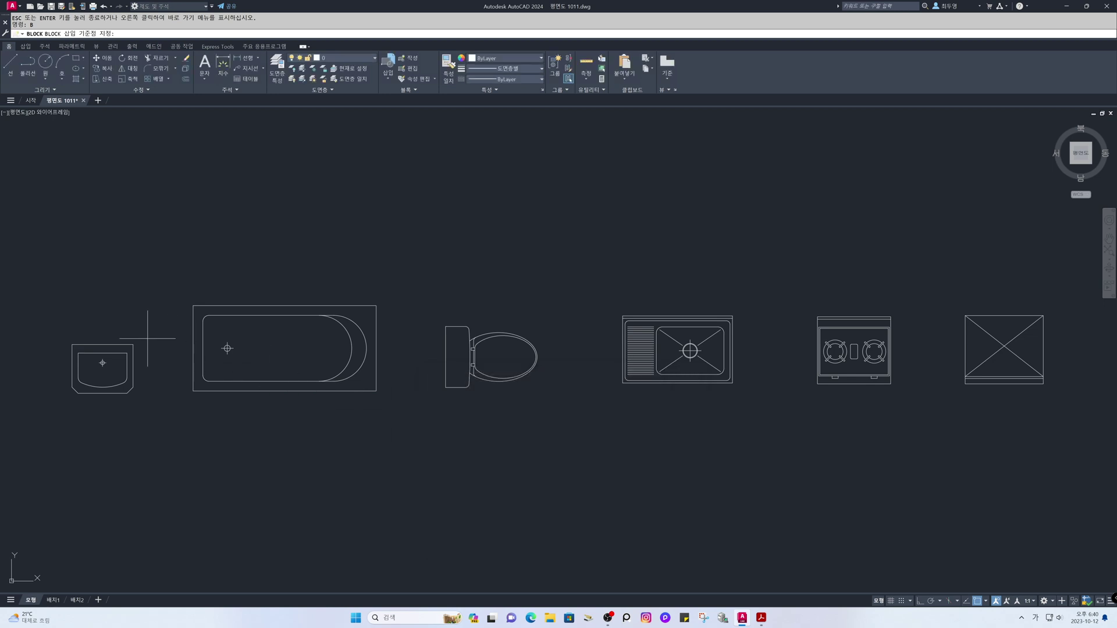
click(102, 344)
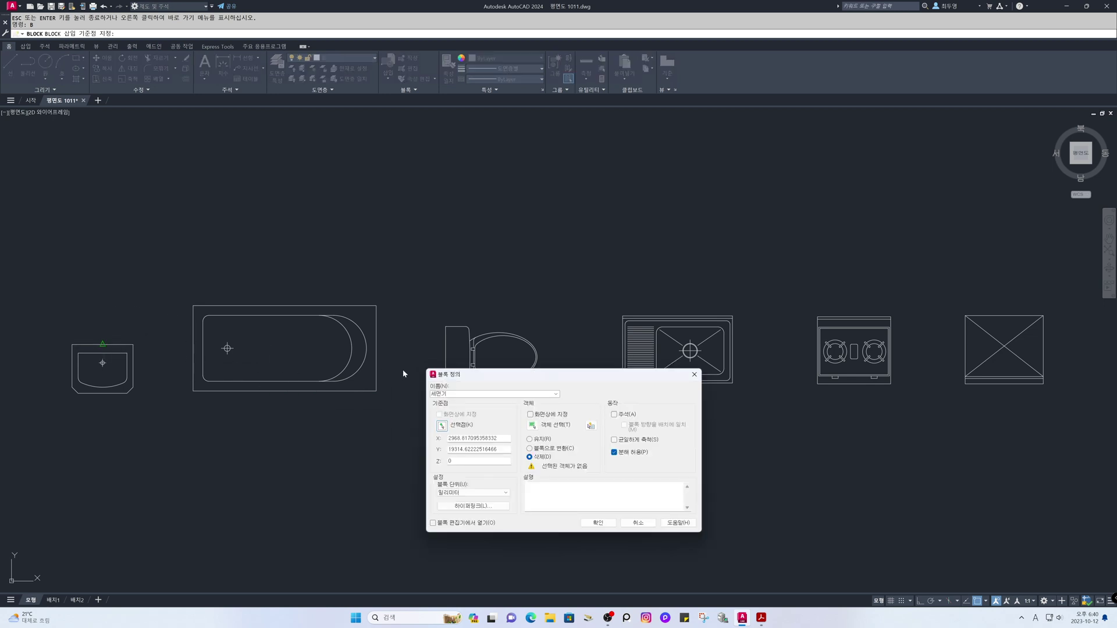
Step: Select the entire washbasin as the block's objects and complete the 세면기 definition
click(532, 425)
click(168, 419)
click(50, 311)
key(Return)
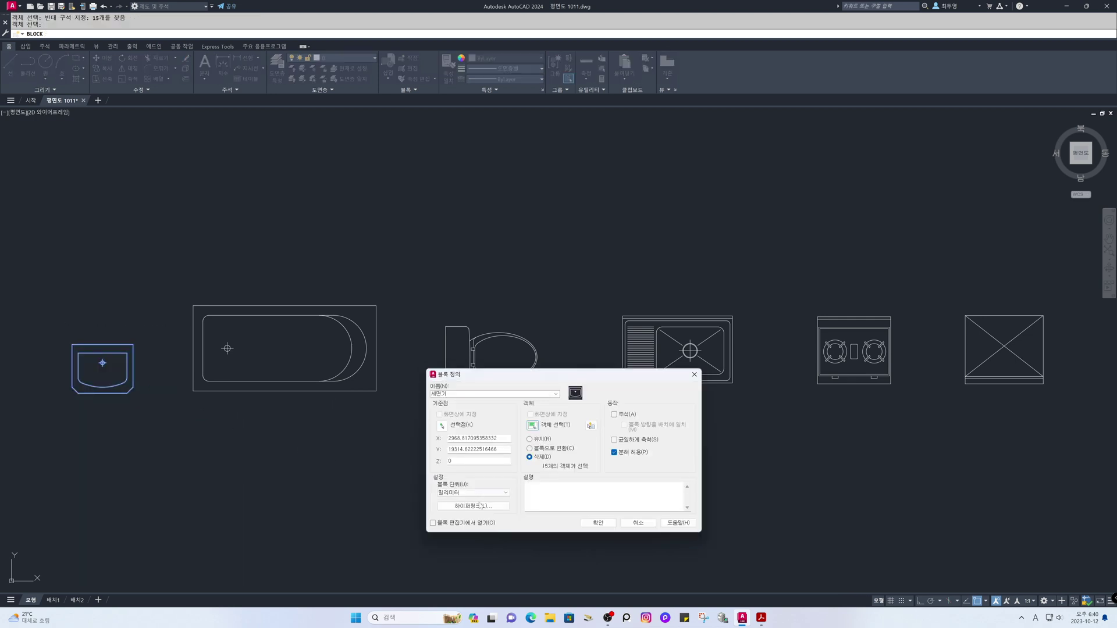
click(598, 523)
Step: Define the whole bathtub as block 욕조, with its base point at the tub's upper-left corner
middle_drag(631, 518, 632, 436)
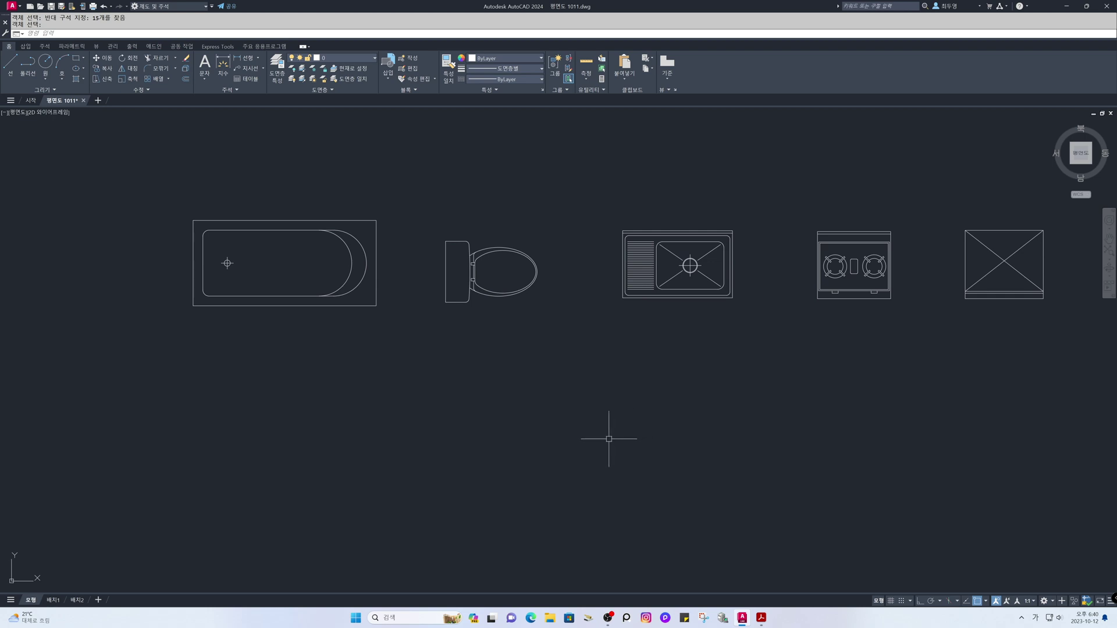
key(Return)
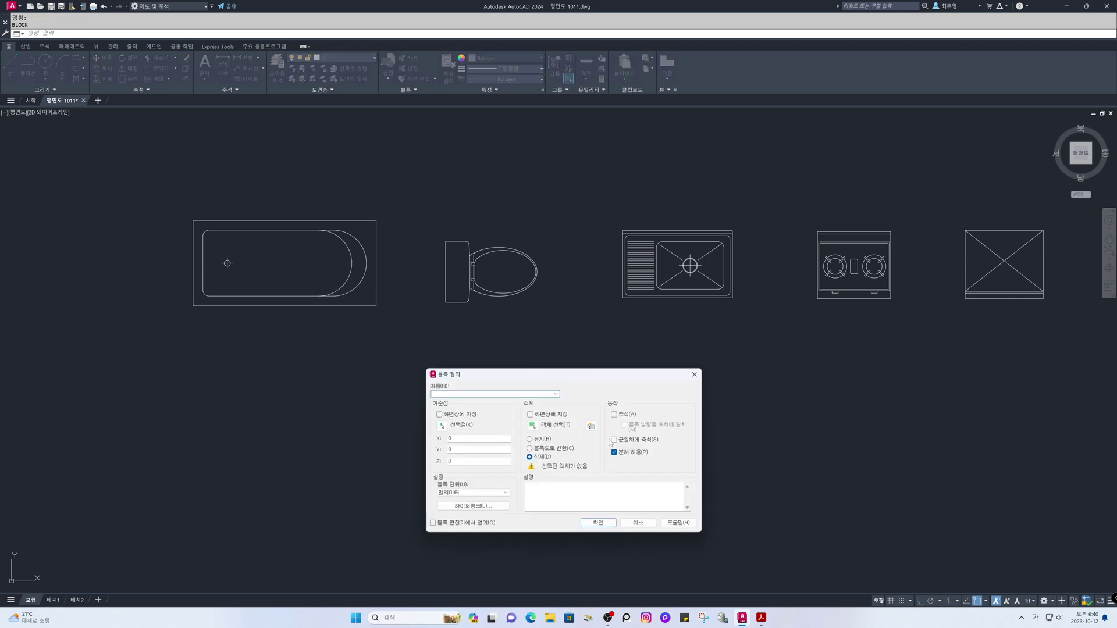
text(욕조)
click(441, 426)
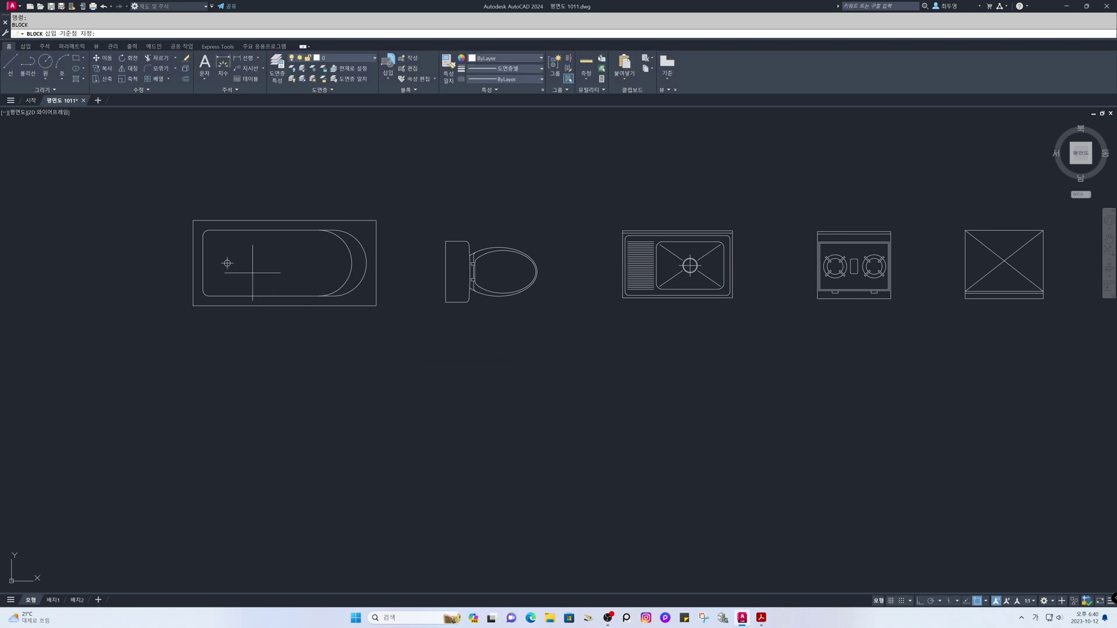
click(193, 220)
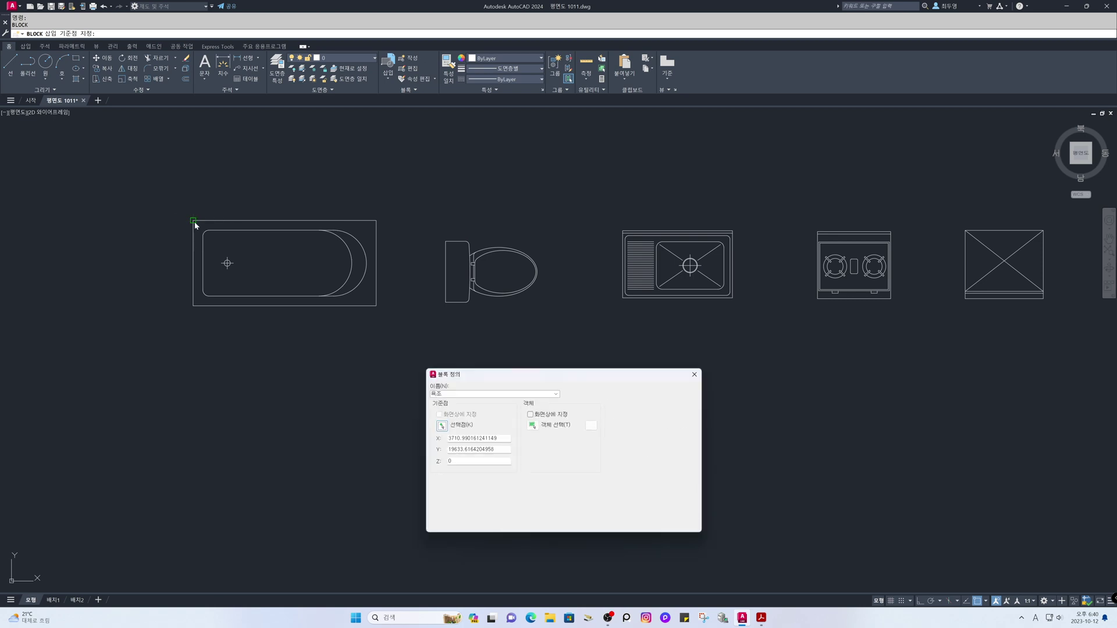
click(531, 425)
click(401, 373)
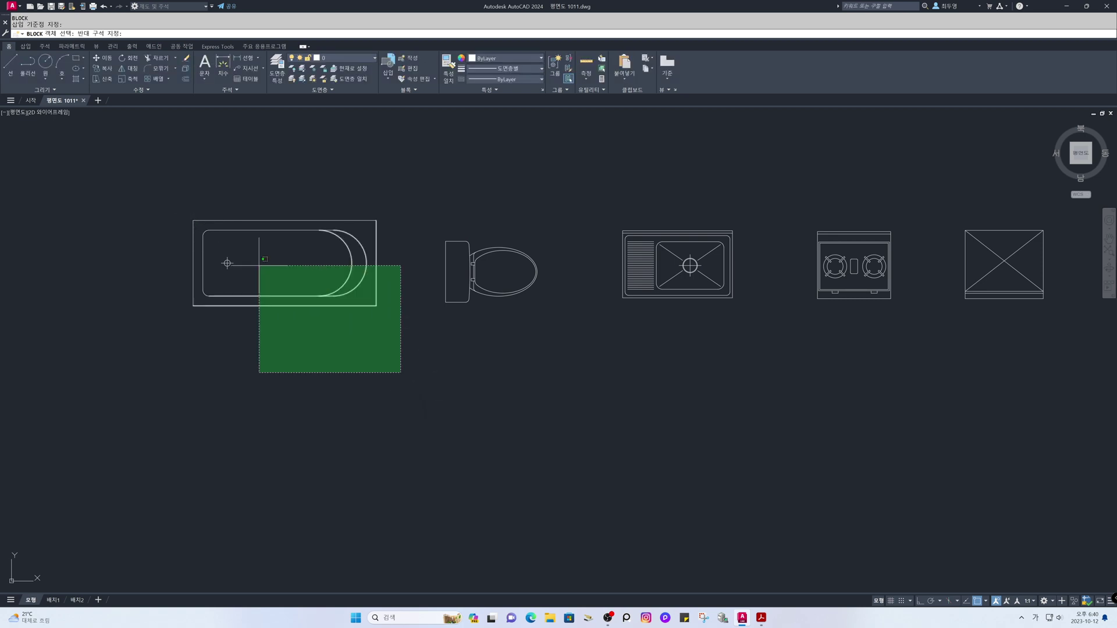
click(165, 201)
key(Return)
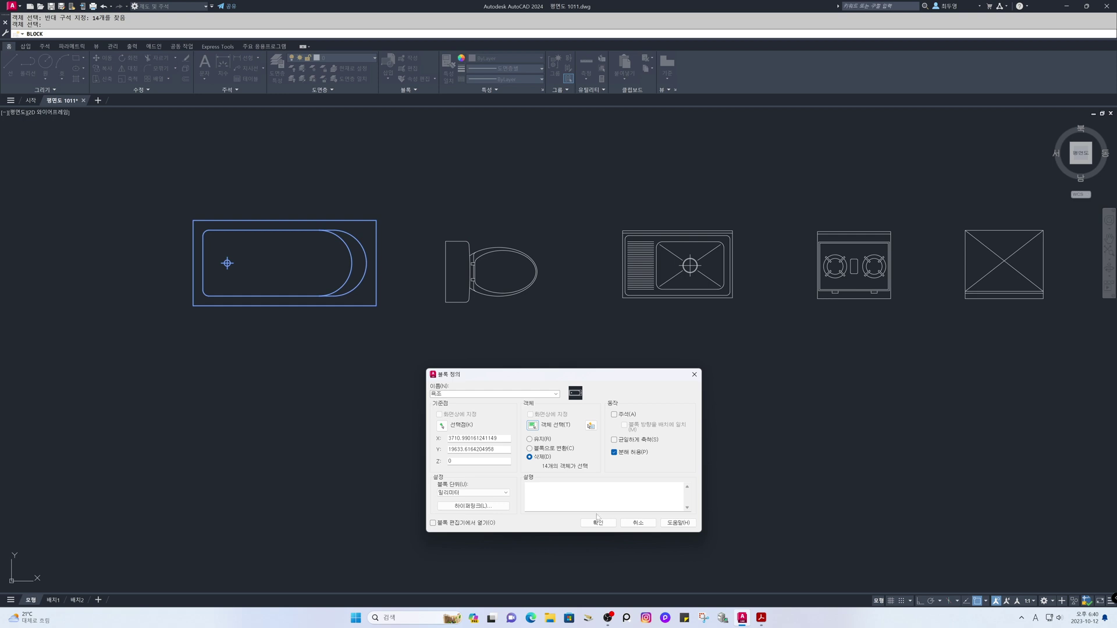
click(598, 523)
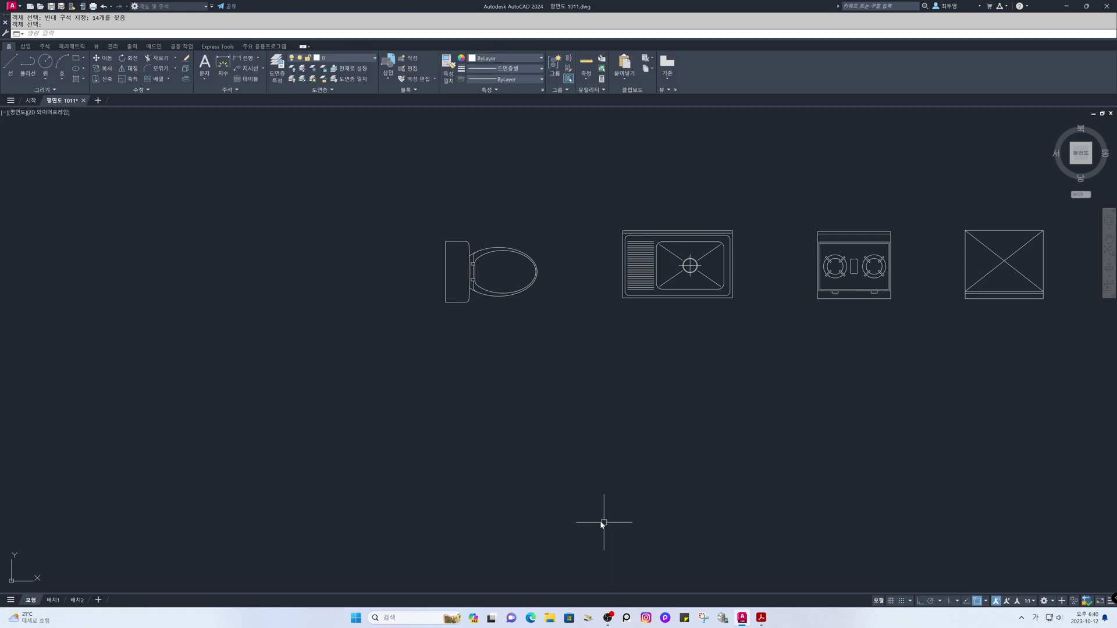
Step: Define the whole toilet as block 변기, with its base point at the midpoint of the tank's left edge
key(space)
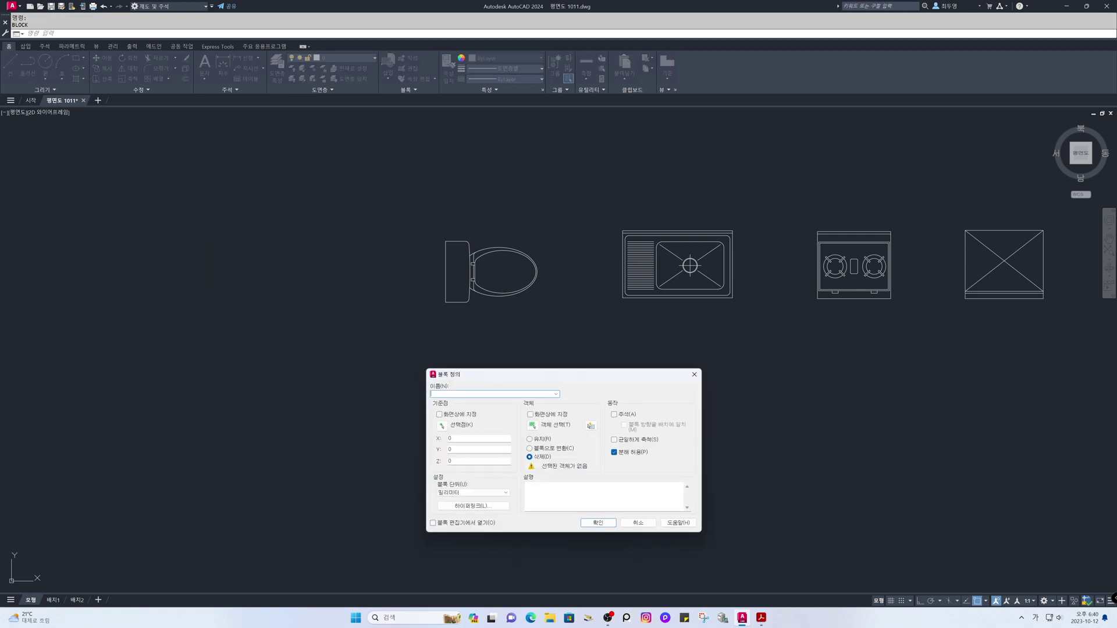
text(변기)
click(441, 425)
click(445, 272)
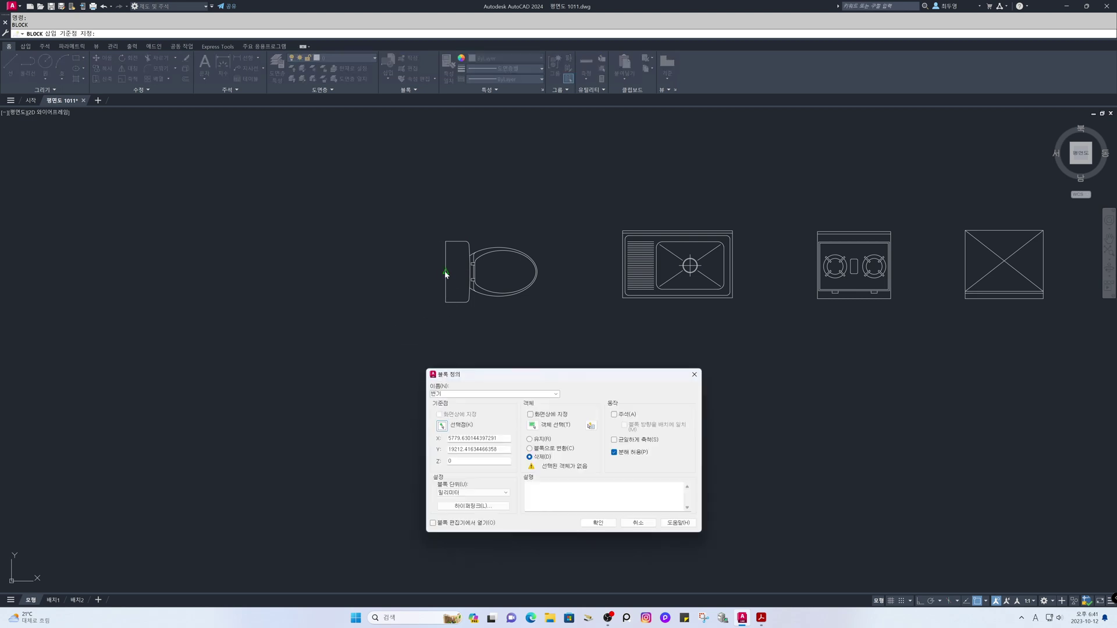
click(532, 425)
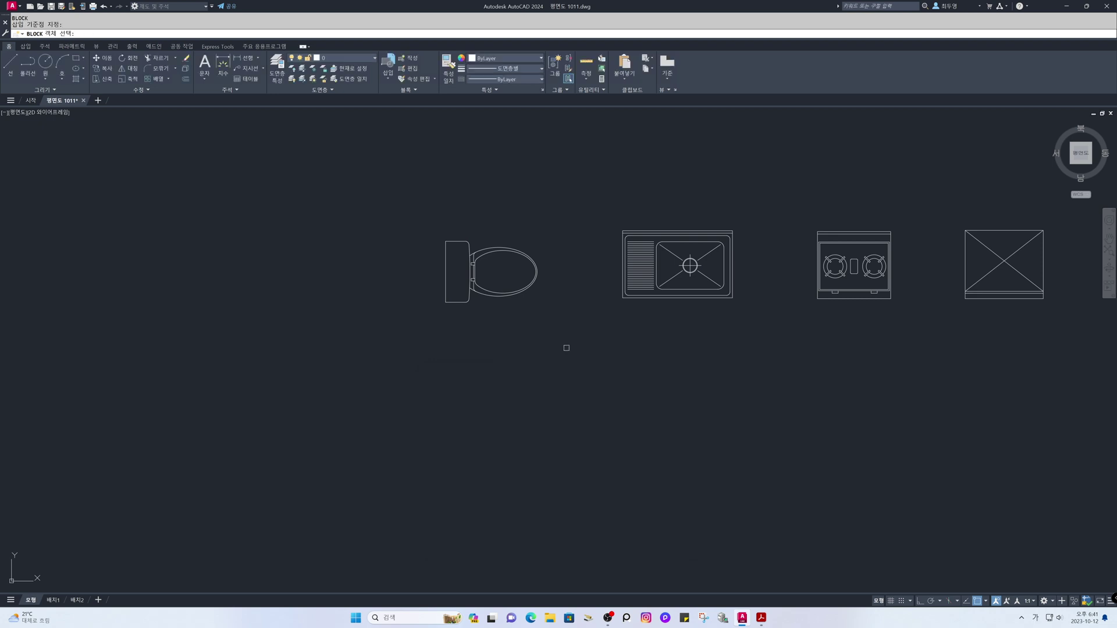
click(564, 346)
click(423, 218)
key(Return)
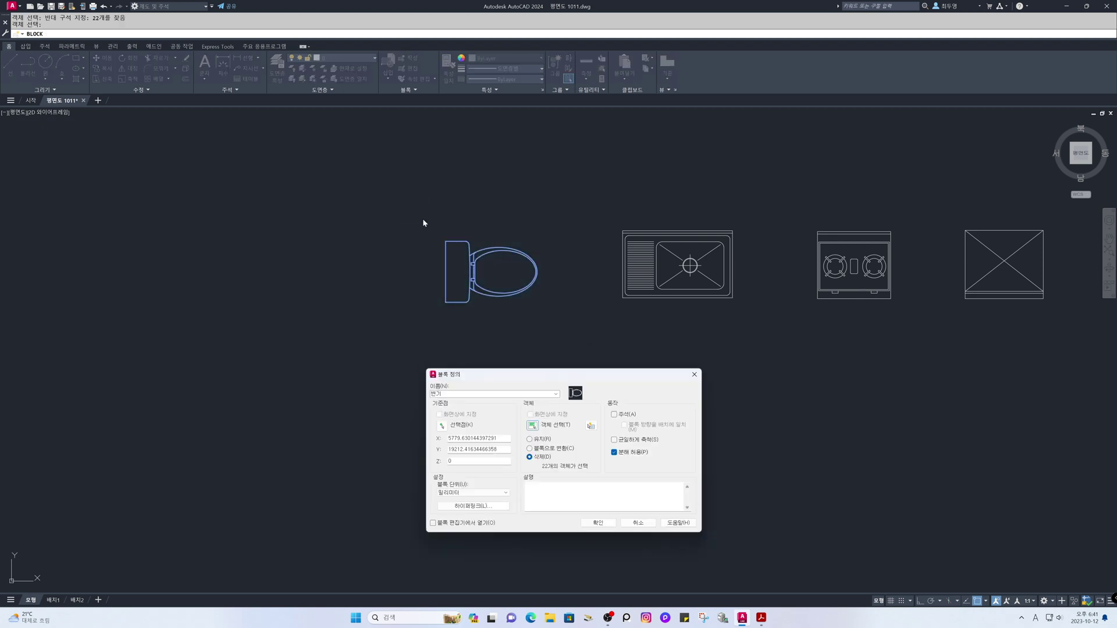
click(598, 522)
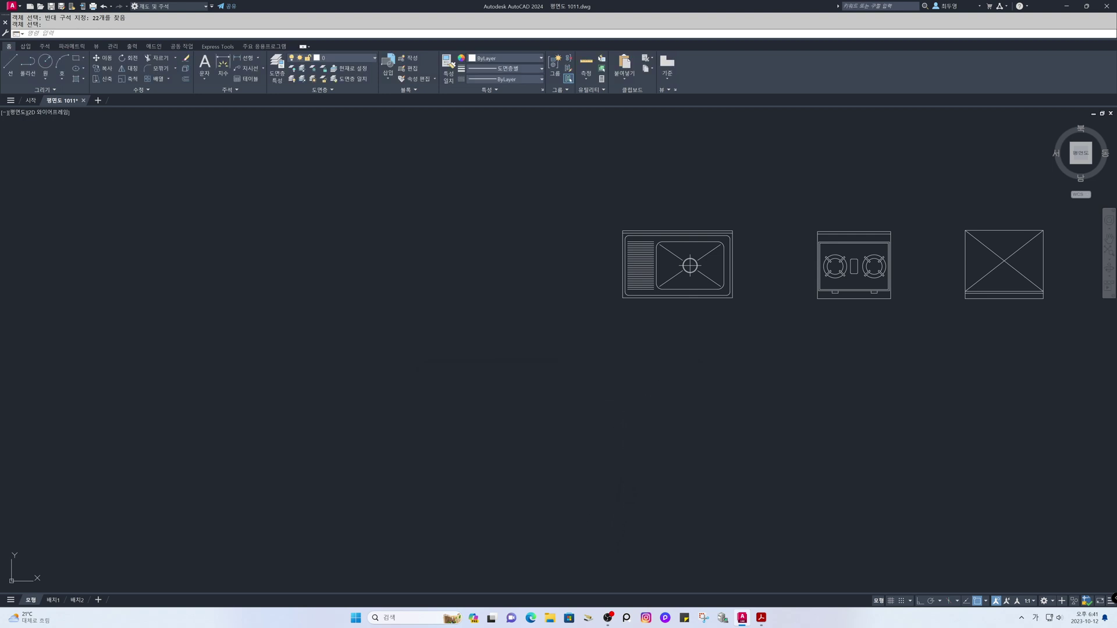
Step: Define the kitchen sink as block 싱크대, with its base point at the sink's upper-right corner
key(Return)
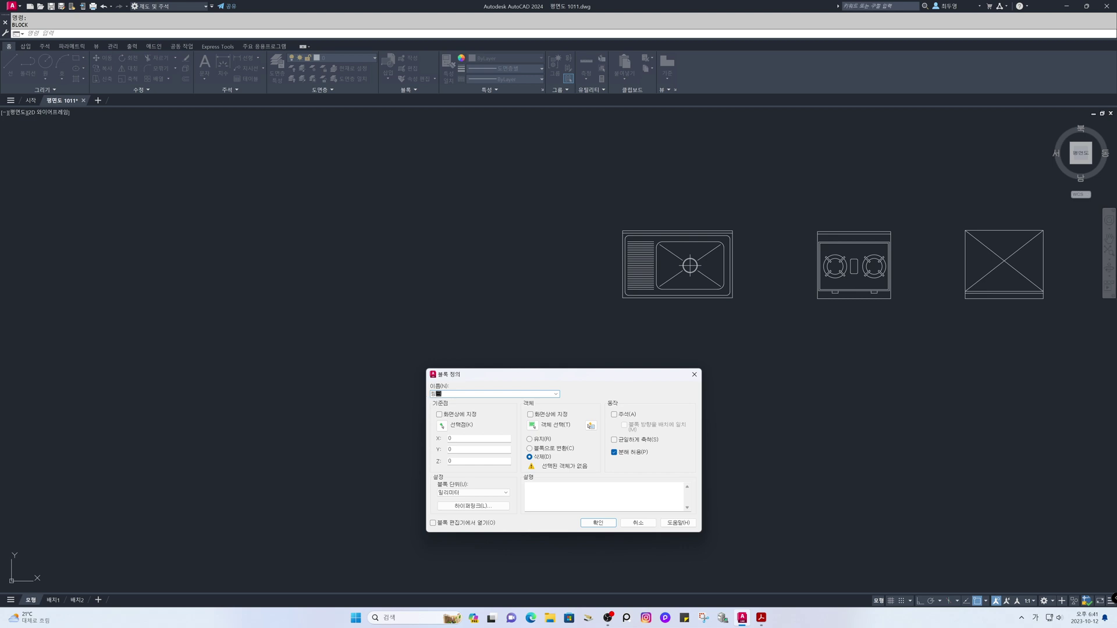
click(445, 427)
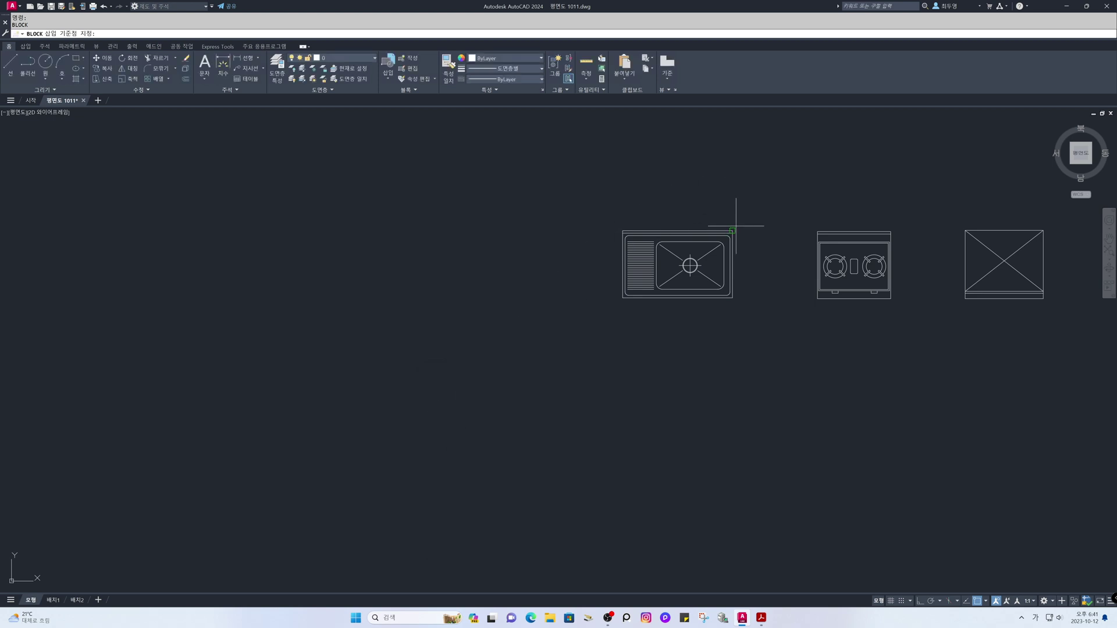
click(733, 231)
click(533, 426)
click(563, 353)
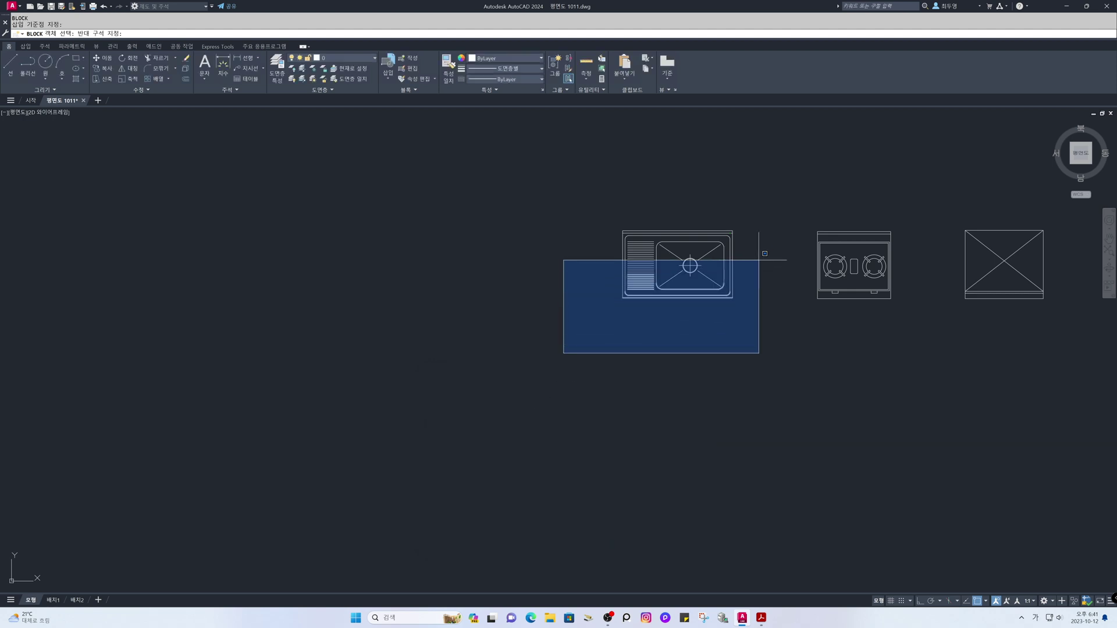
click(775, 225)
key(Return)
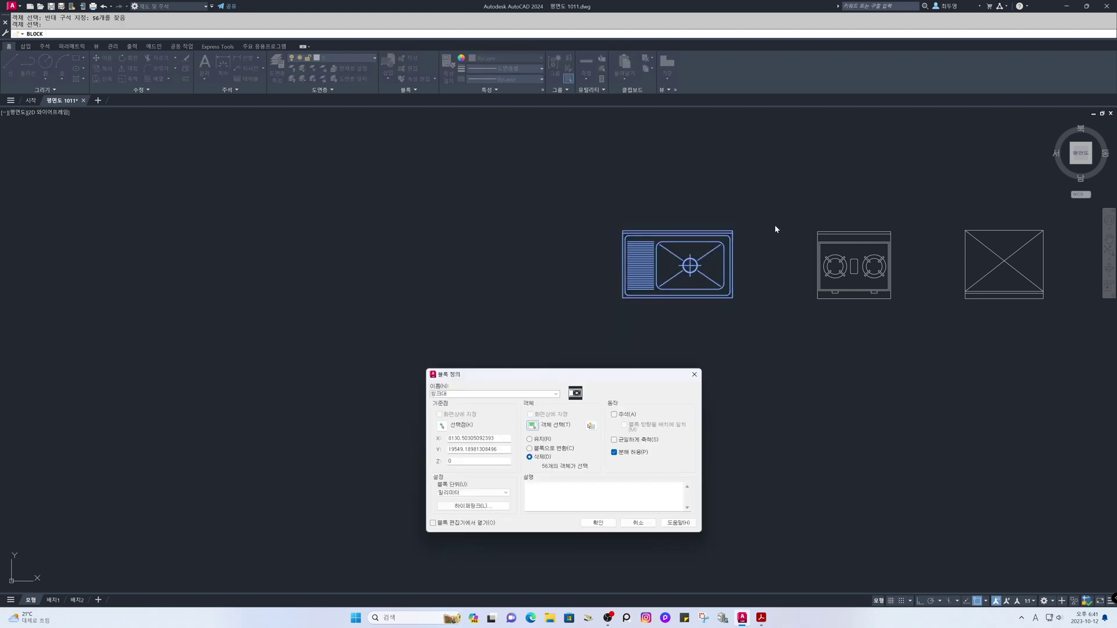
click(598, 522)
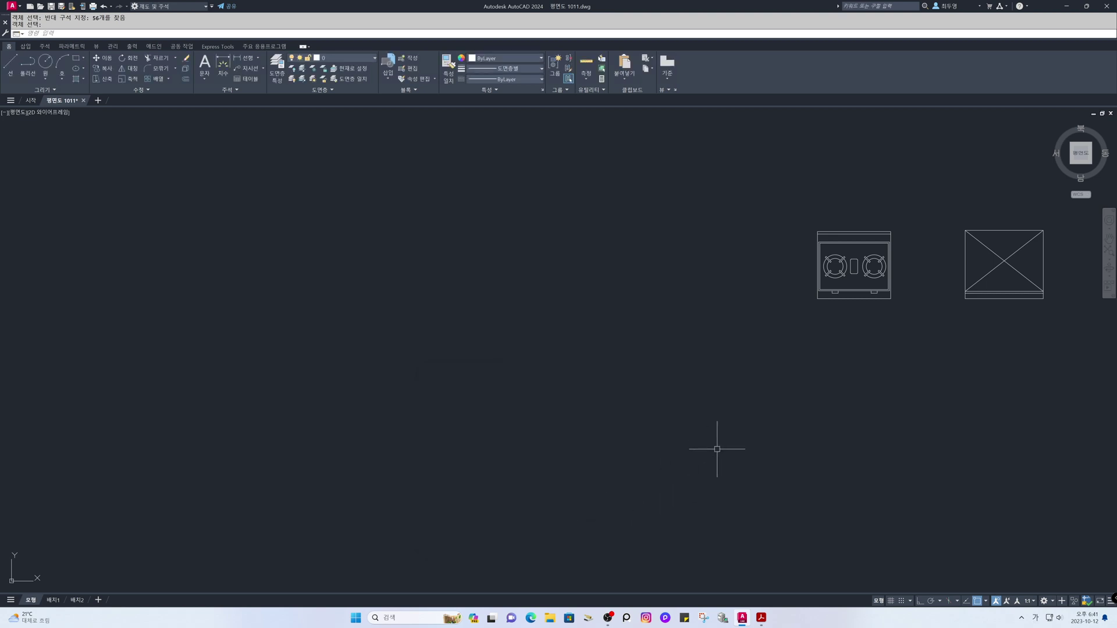
Step: Define the two-burner gas range as block 가스렌지, with its base point at the range's upper-right corner
key(Return)
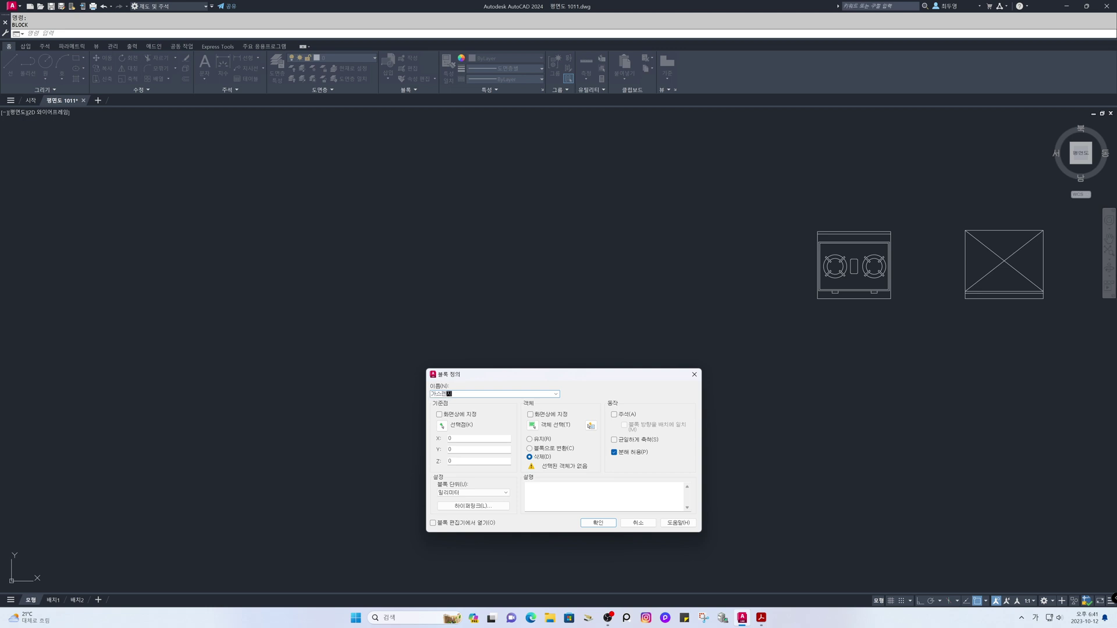
click(442, 427)
click(891, 232)
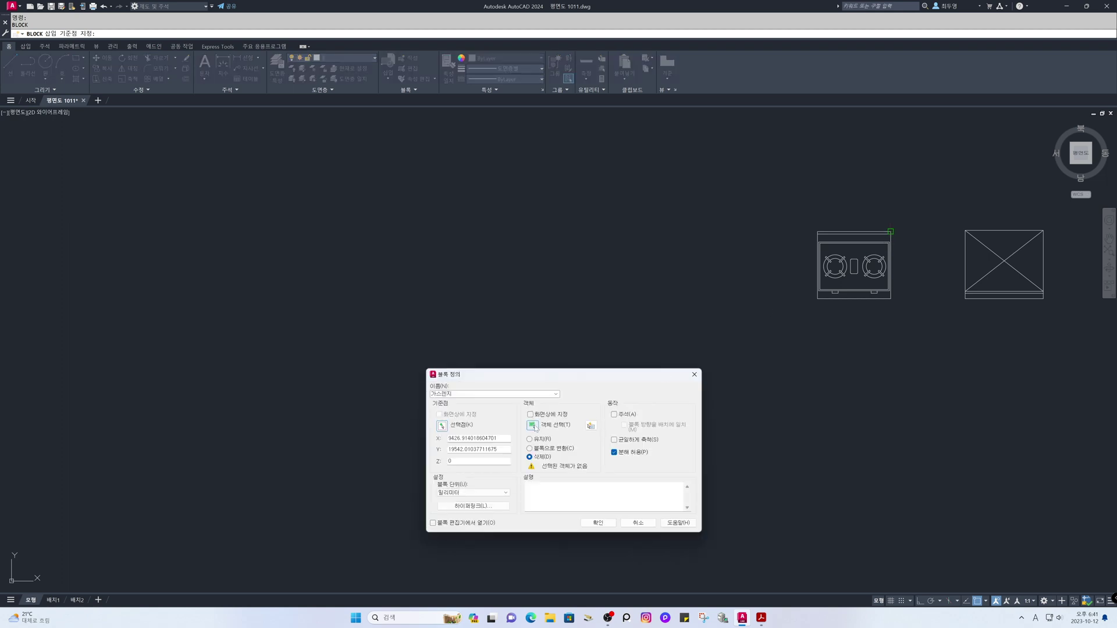
click(532, 425)
click(777, 307)
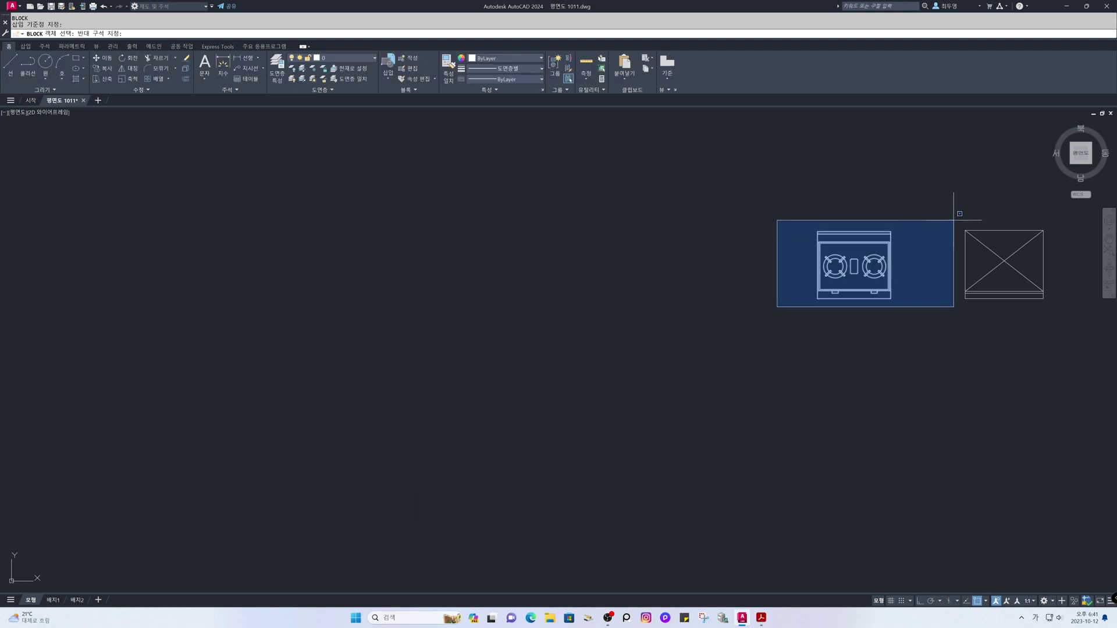
click(953, 220)
key(Return)
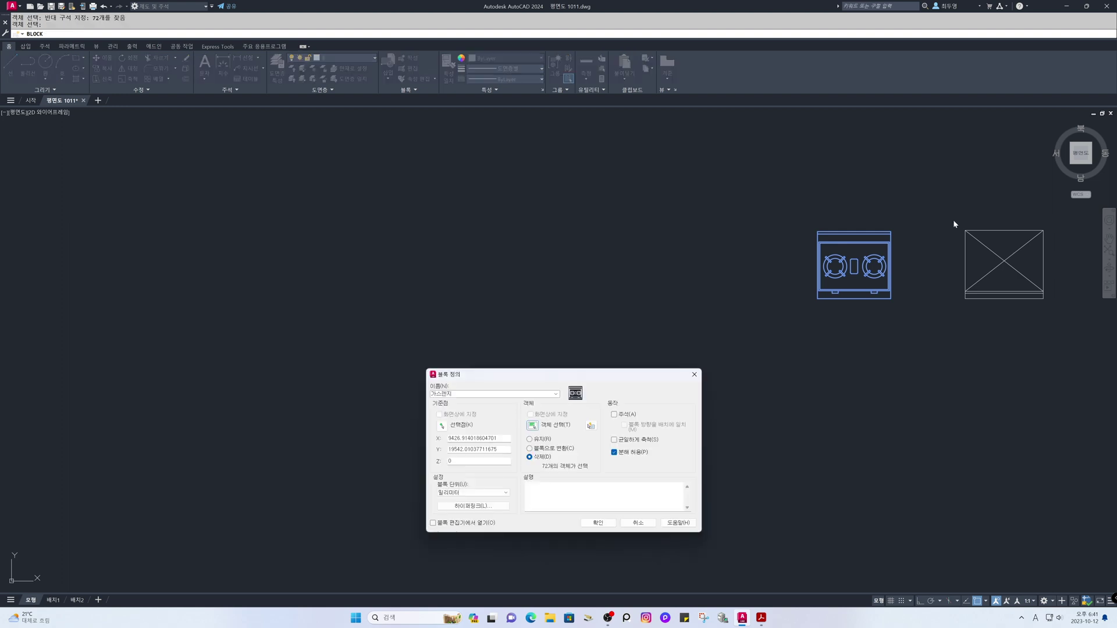
click(597, 523)
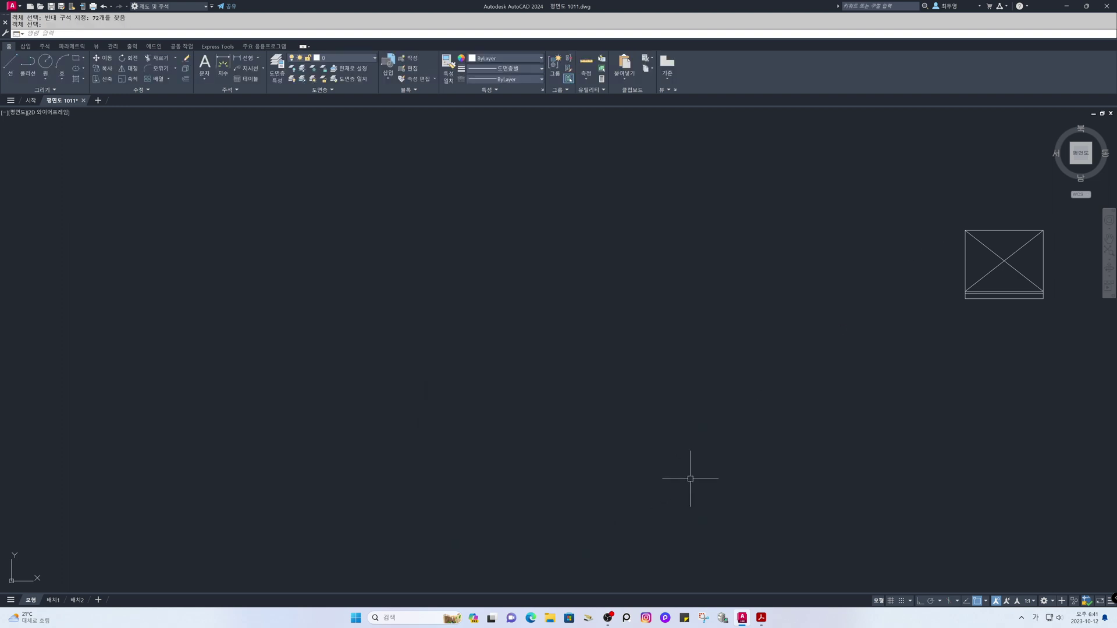
Step: Define the whole refrigerator as block 냉장고, with its base point at the refrigerator's upper-right corner
key(Return)
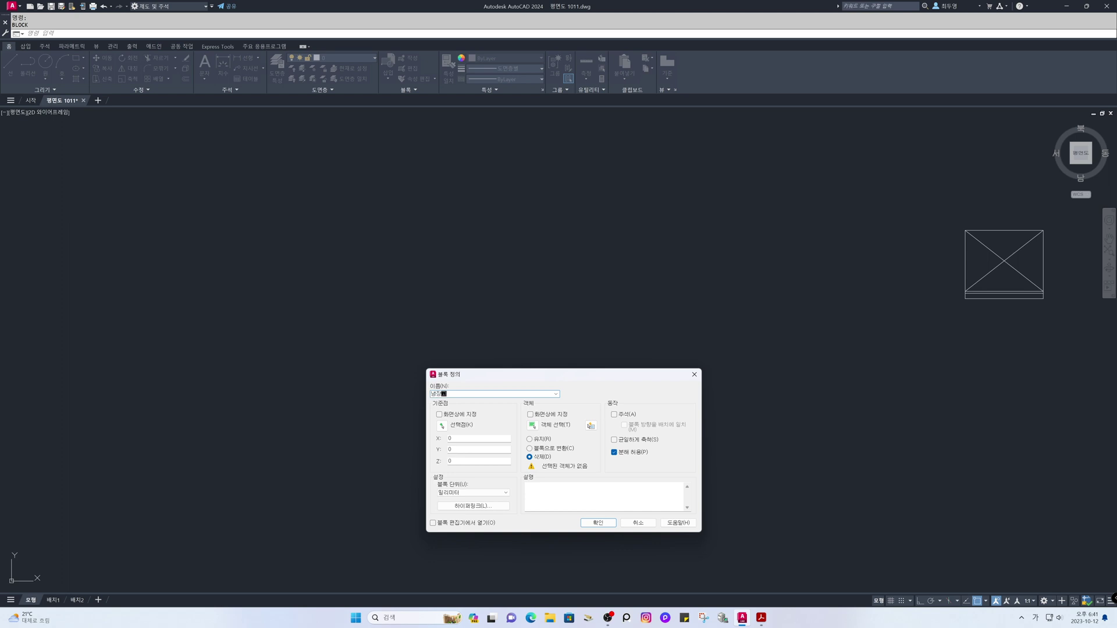
click(442, 425)
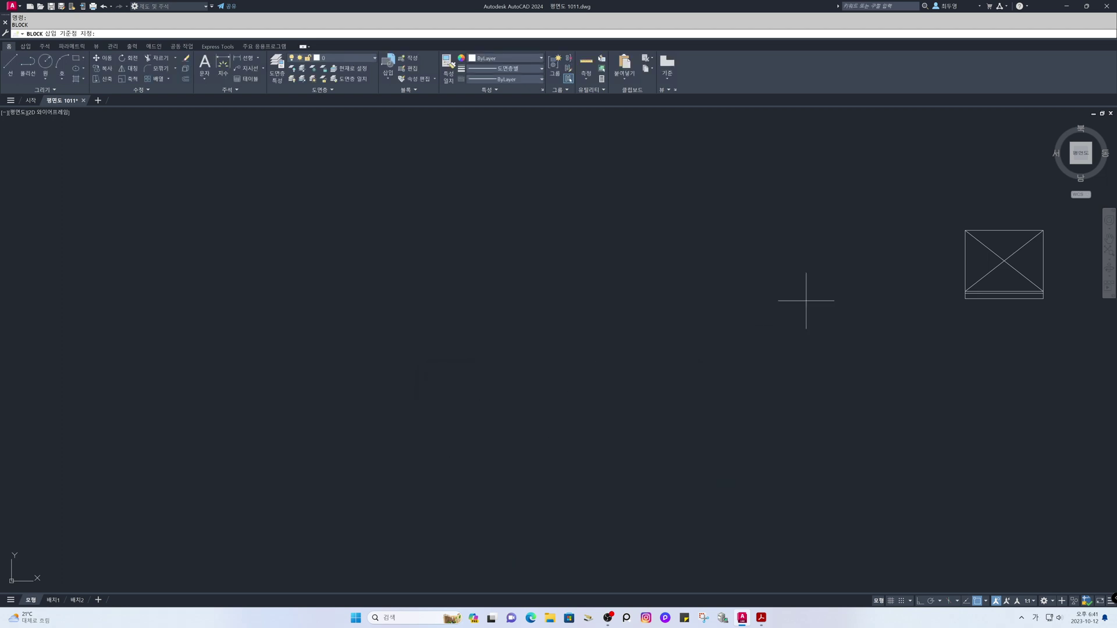
click(1043, 230)
click(532, 427)
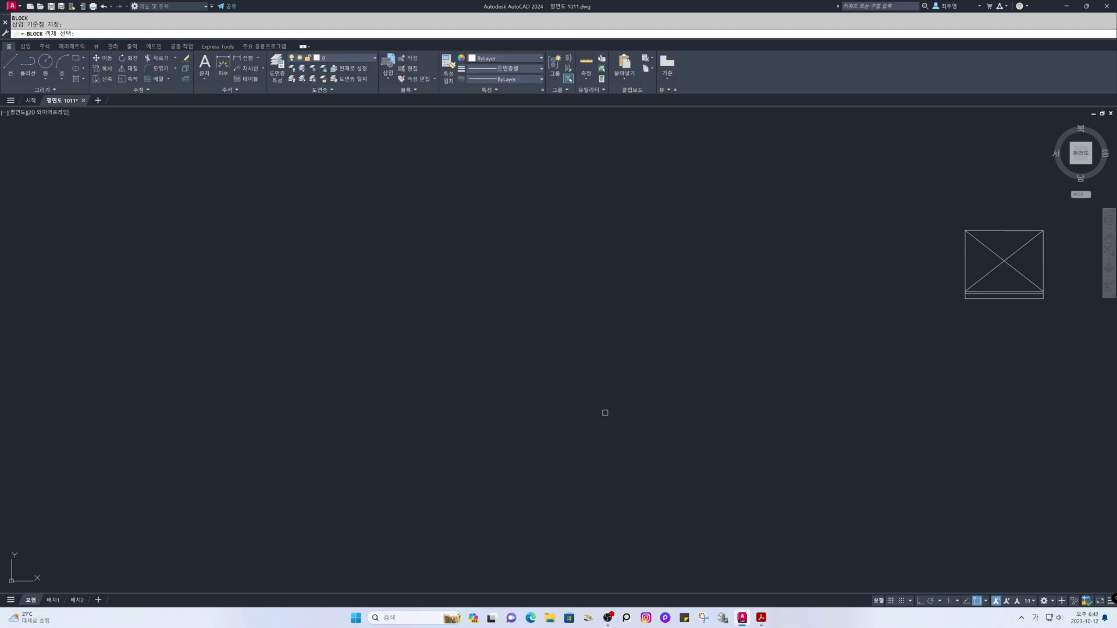
click(905, 343)
click(1068, 225)
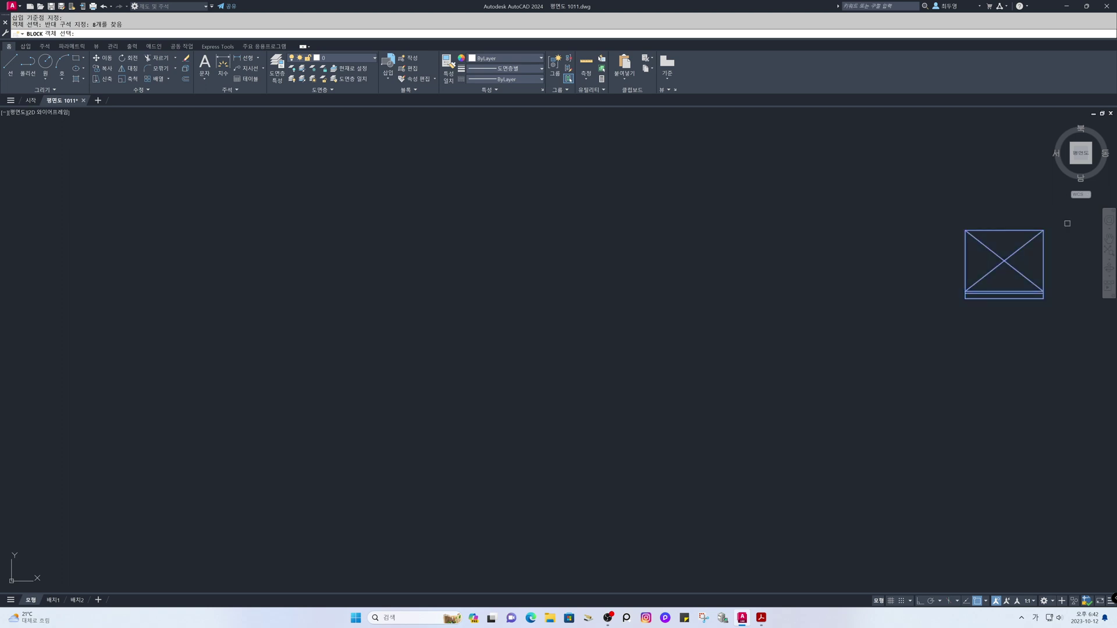
key(Return)
click(600, 524)
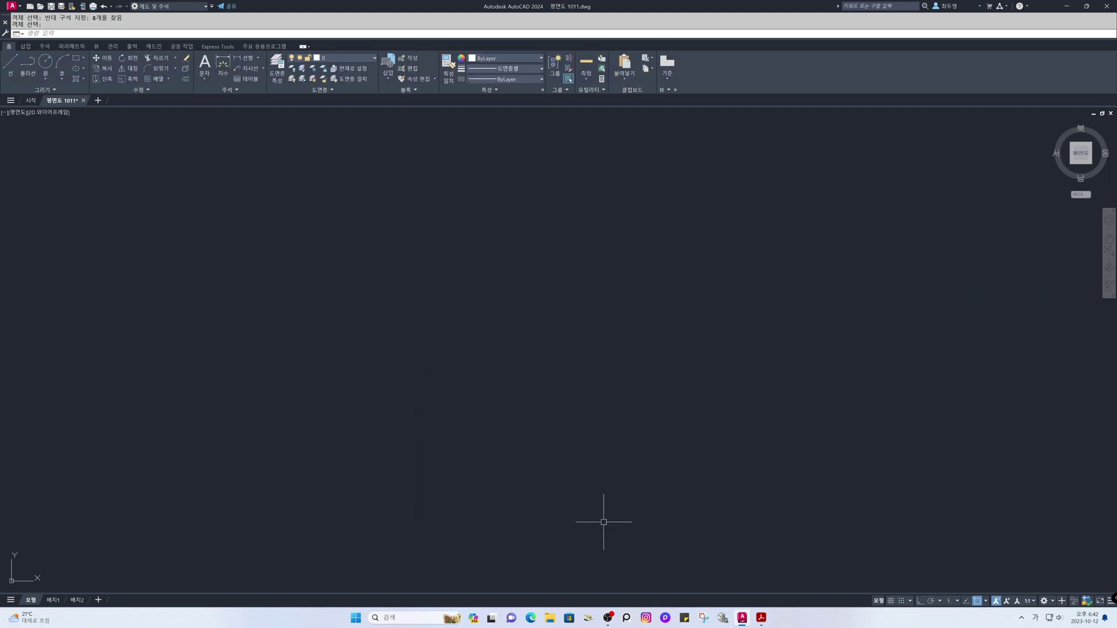
Step: Freeze the centre-line layer cen, with the floor plan filling the drawing view
text(ㅋ)
key(space)
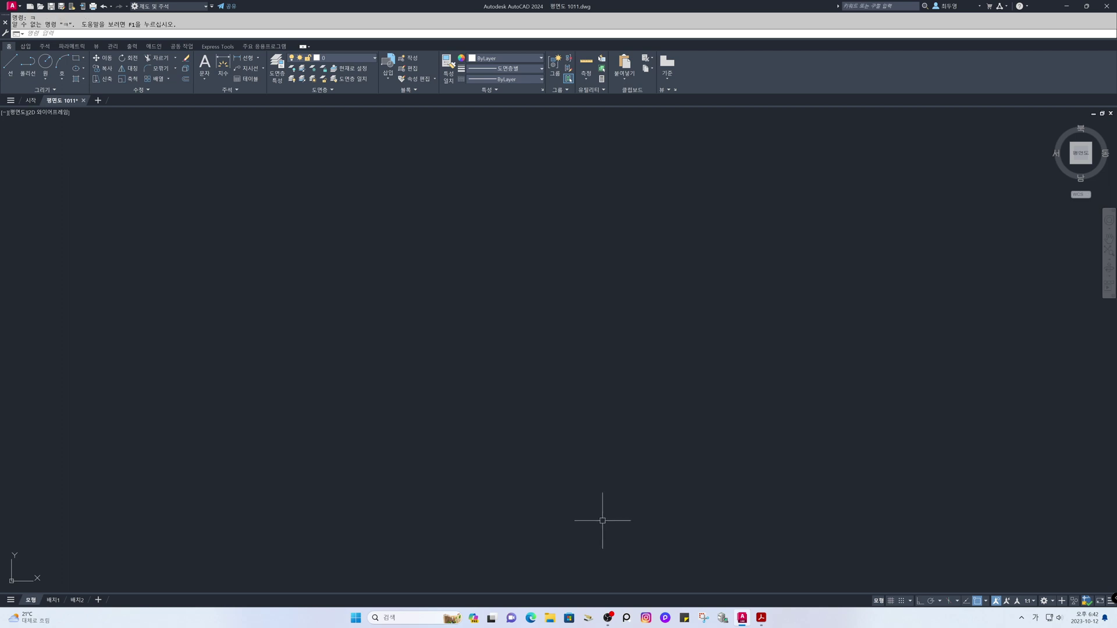
key(BackSpace)
text(z)
key(space)
text(a)
key(Return)
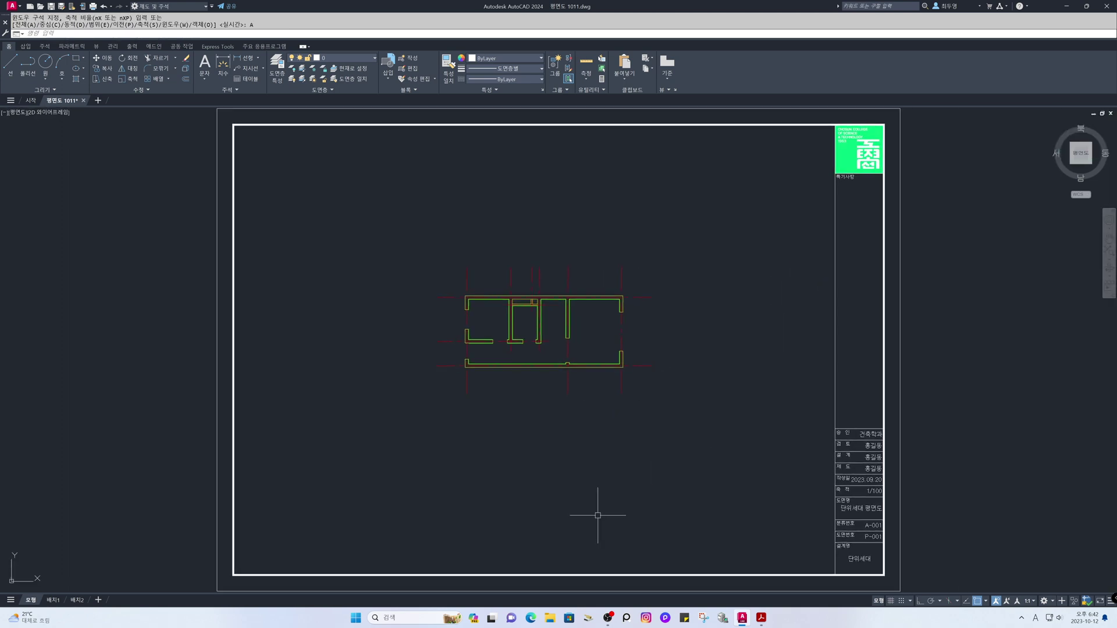
text(z)
key(Return)
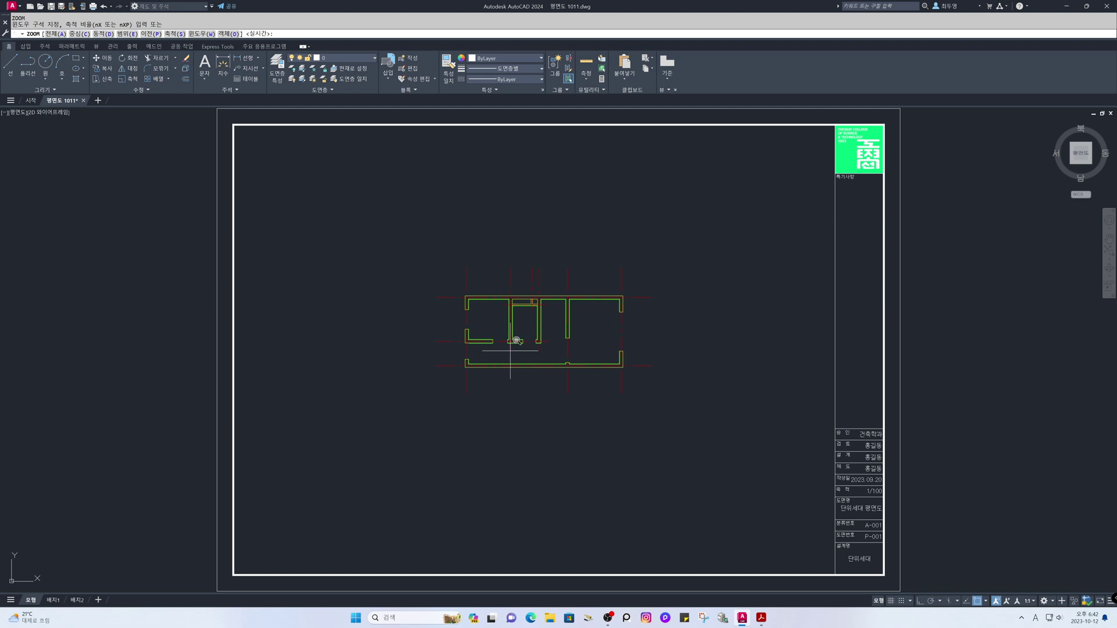
click(449, 274)
click(635, 387)
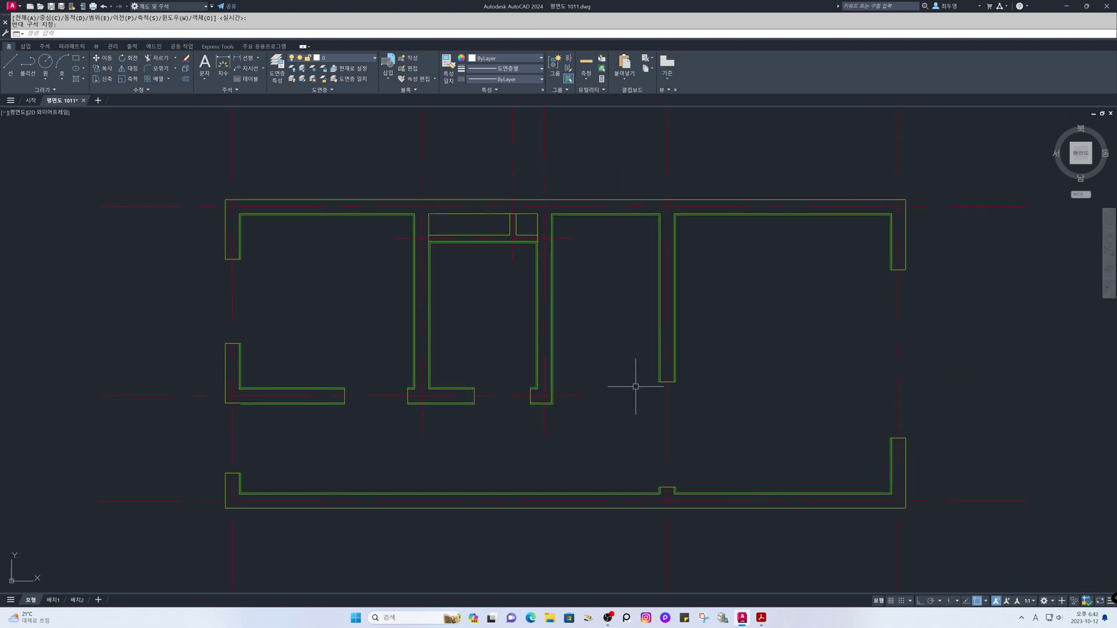
click(373, 58)
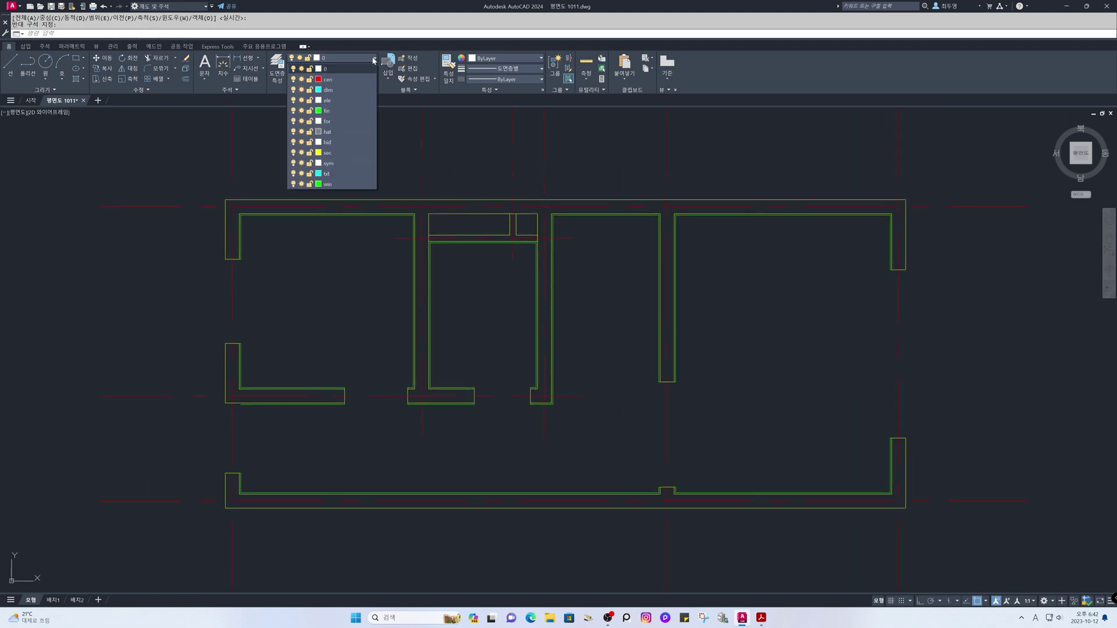
click(302, 79)
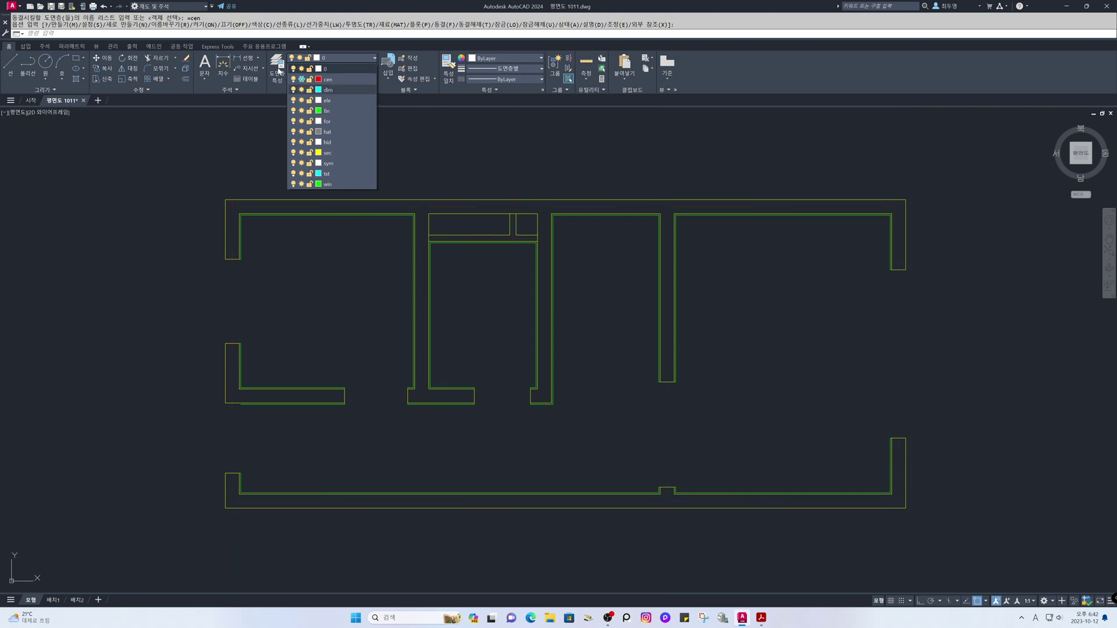
Step: Create layer fur with green colour and 0.15 mm lineweight, and make it the current layer
click(278, 70)
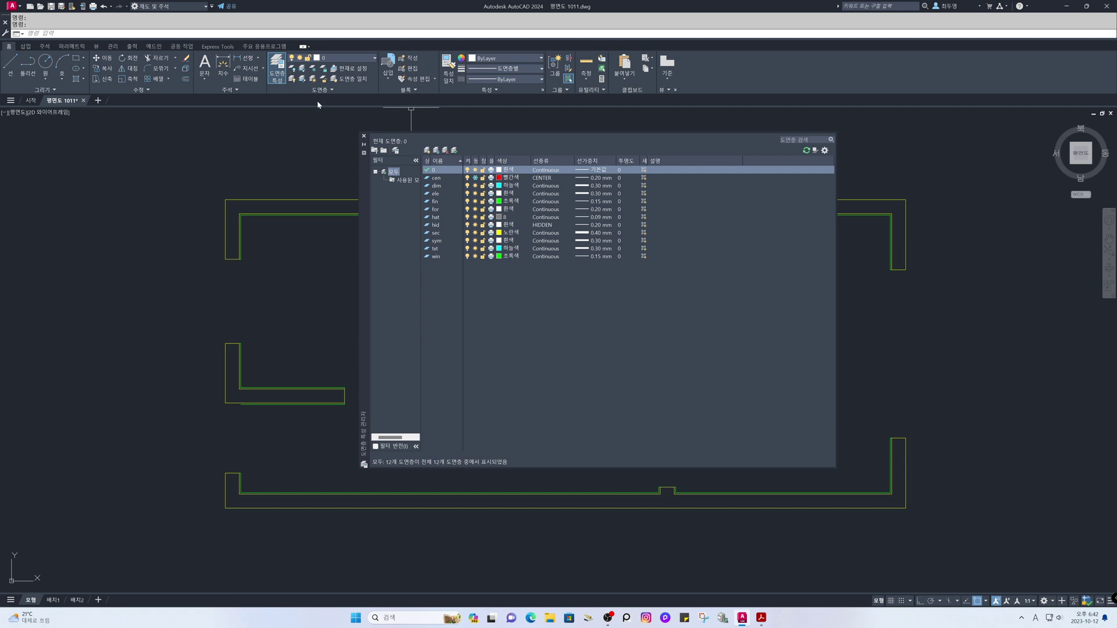
click(427, 151)
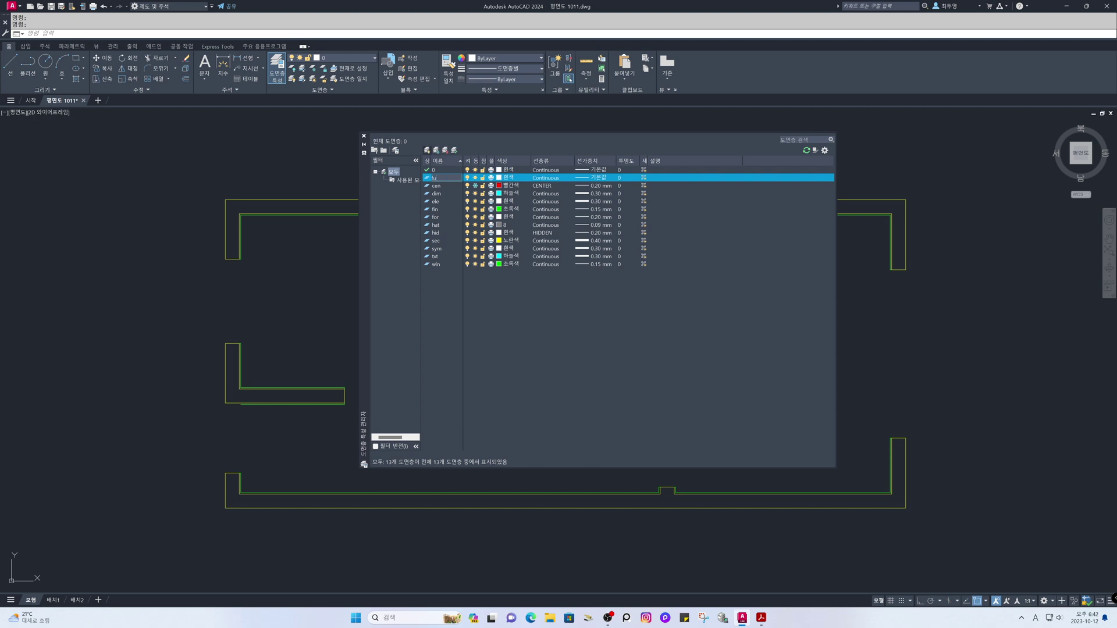
click(512, 179)
click(499, 335)
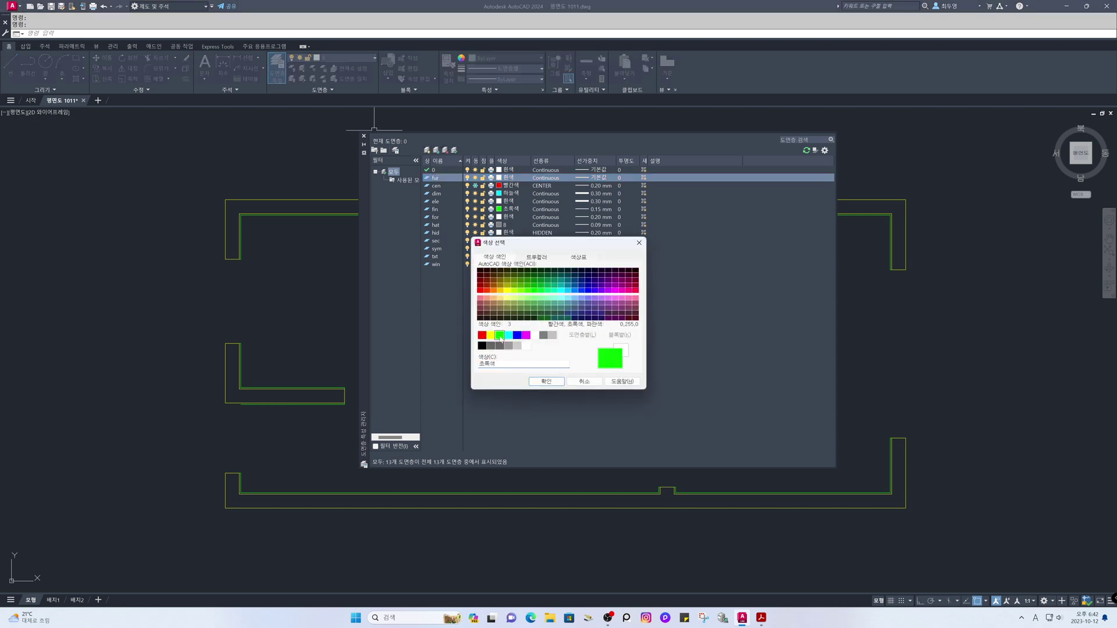
click(546, 380)
click(596, 178)
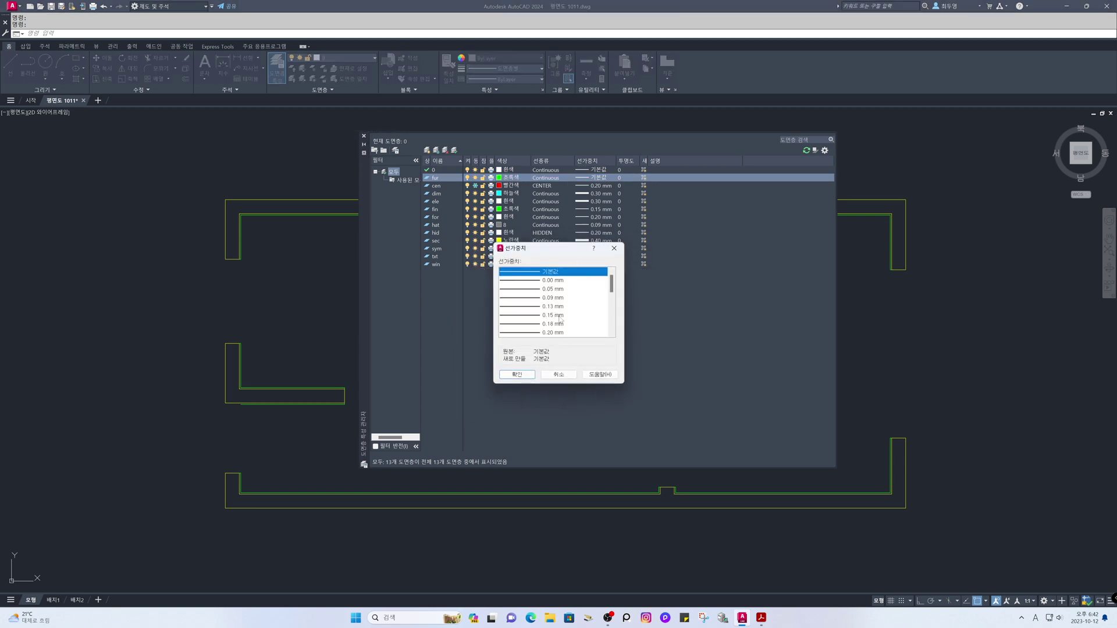
click(553, 315)
click(528, 375)
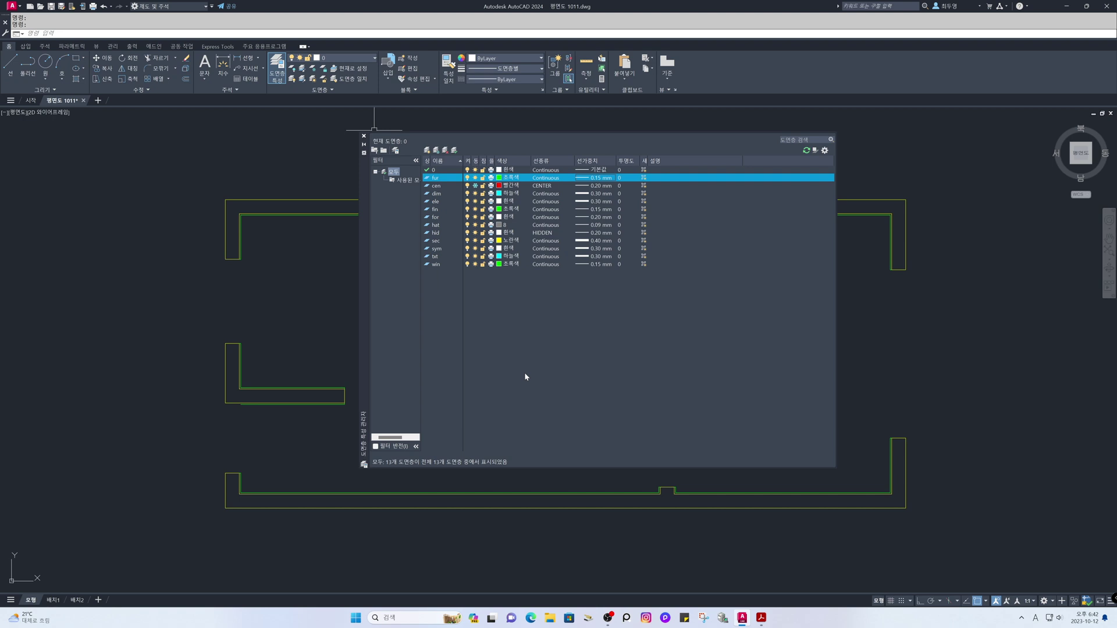
click(364, 135)
click(367, 58)
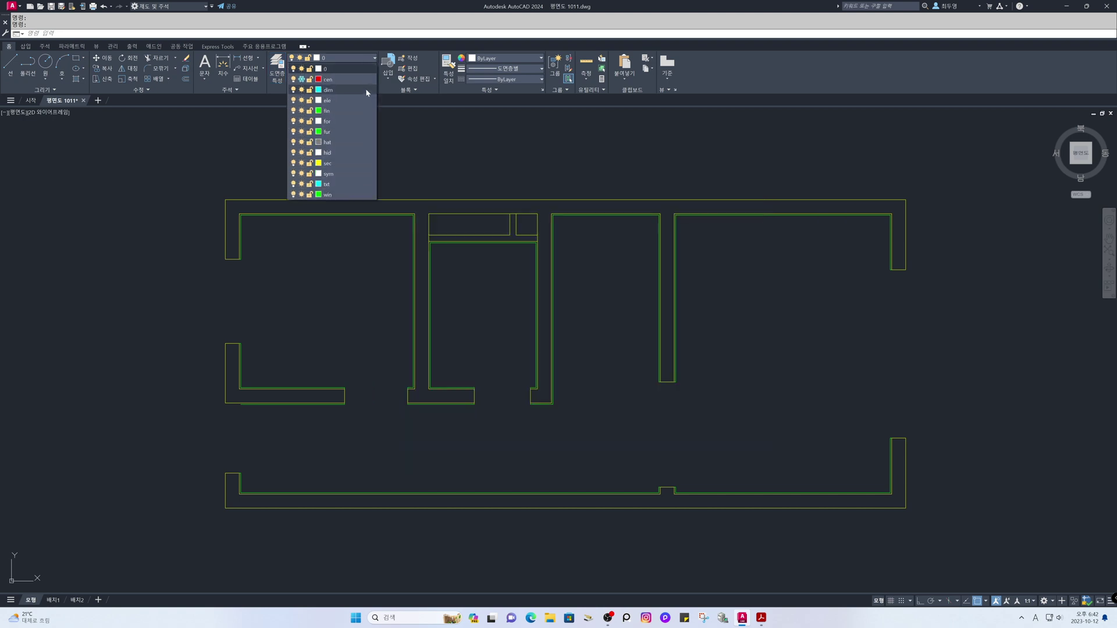
click(364, 132)
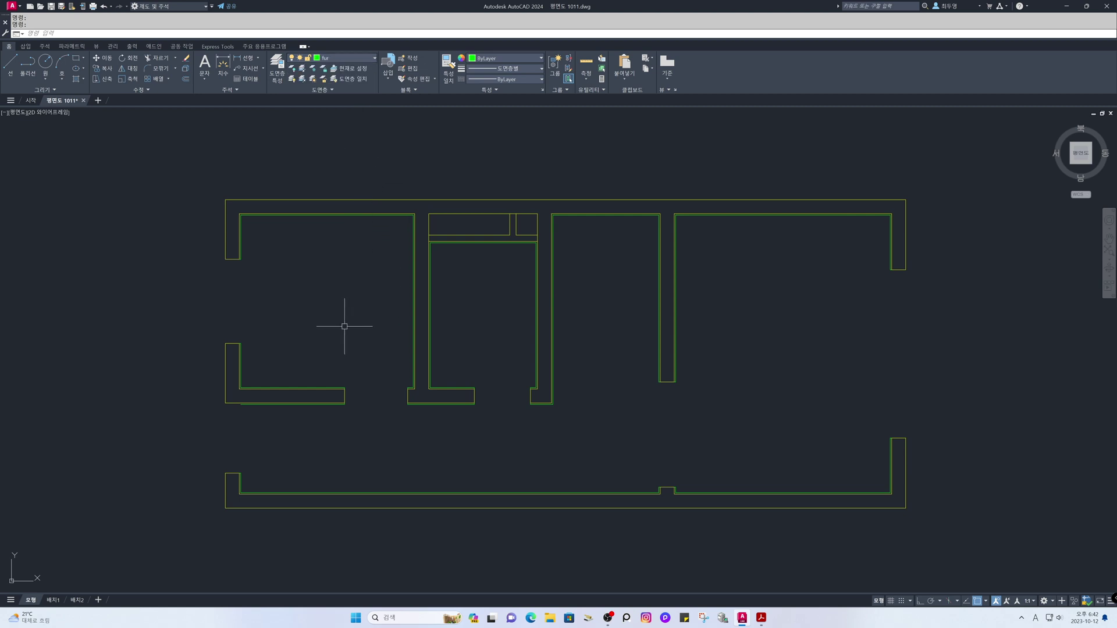
Step: Insert block W1200 rotated 90° into the west wall's window opening, at the midpoint of the lower wall end
key(Return)
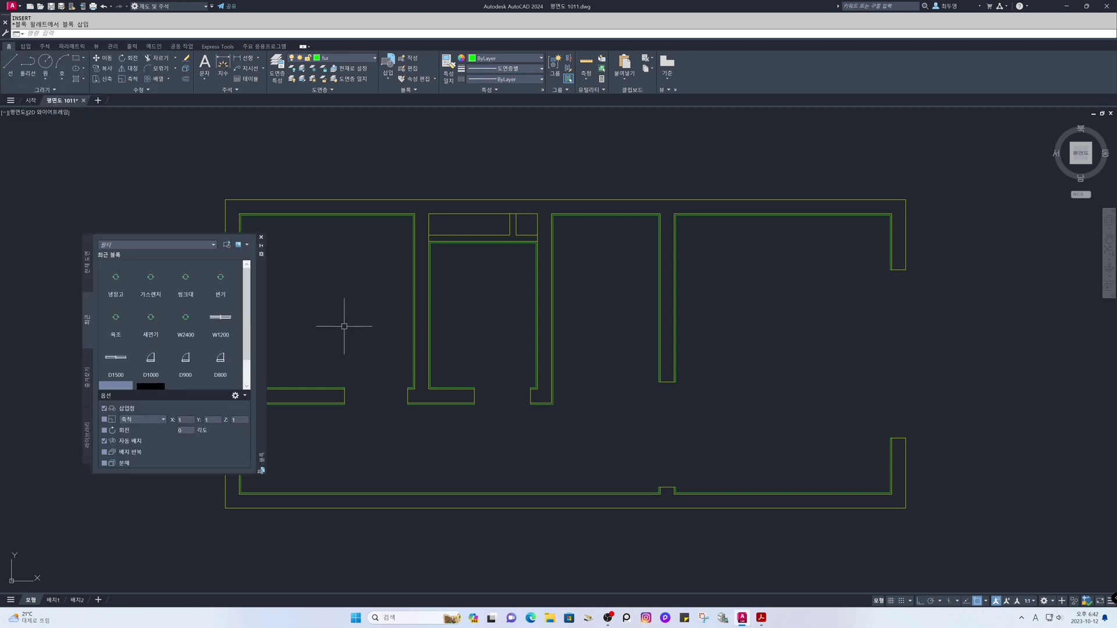
drag(263, 302, 872, 299)
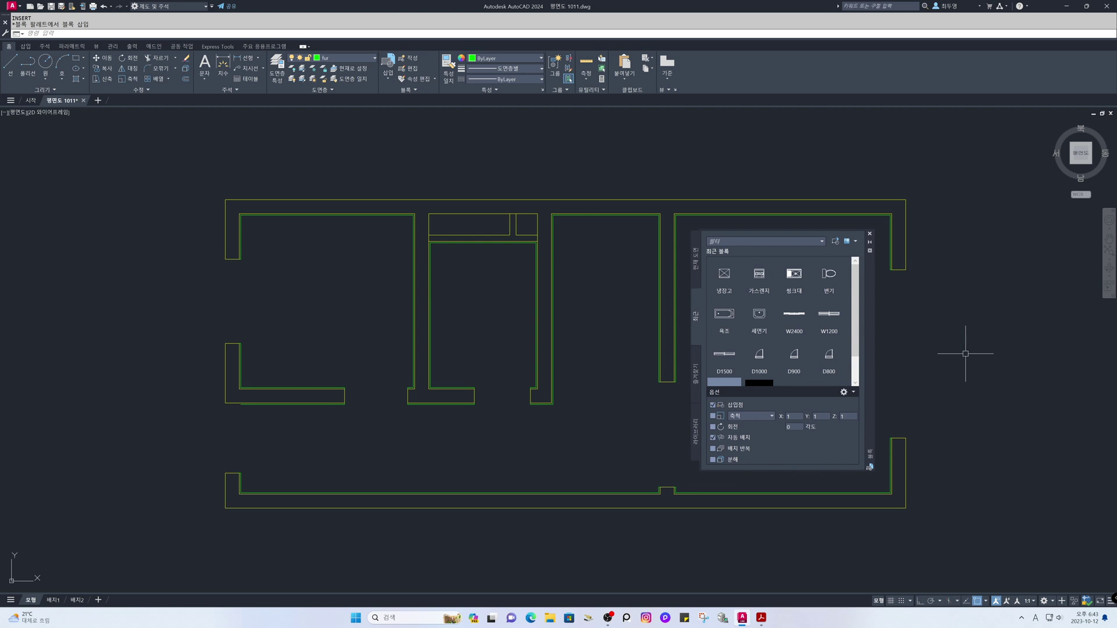
click(827, 322)
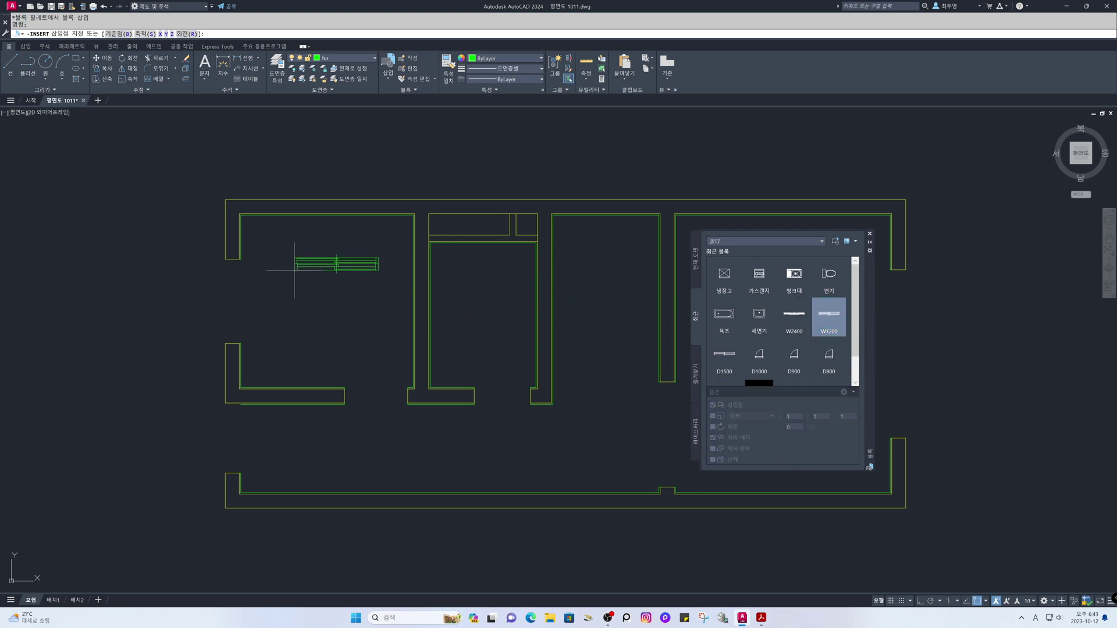
click(185, 34)
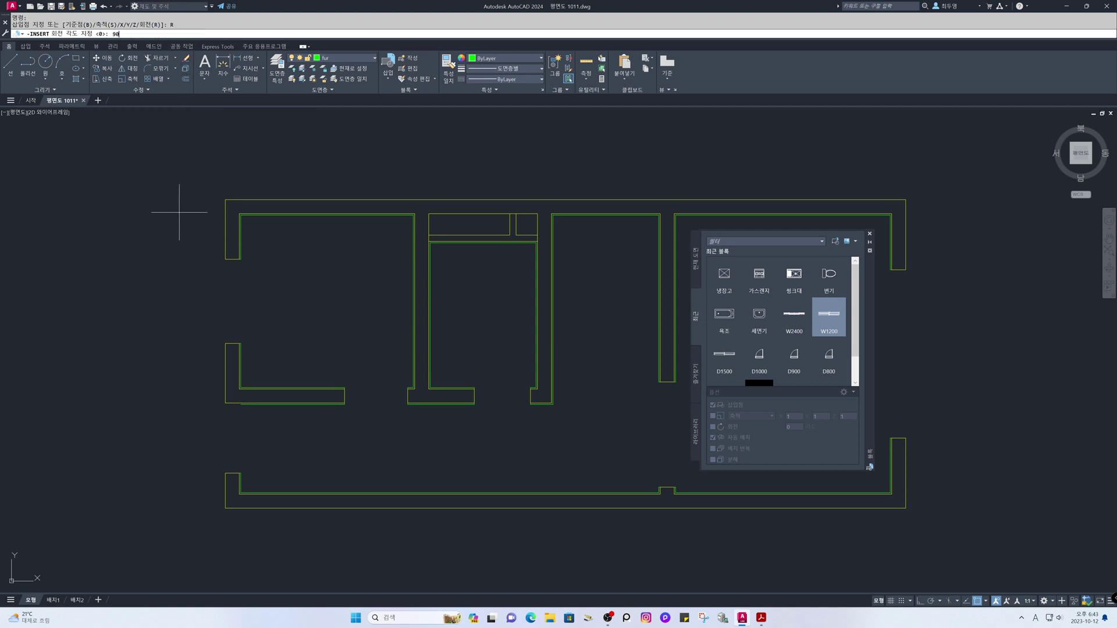
text(90)
key(Return)
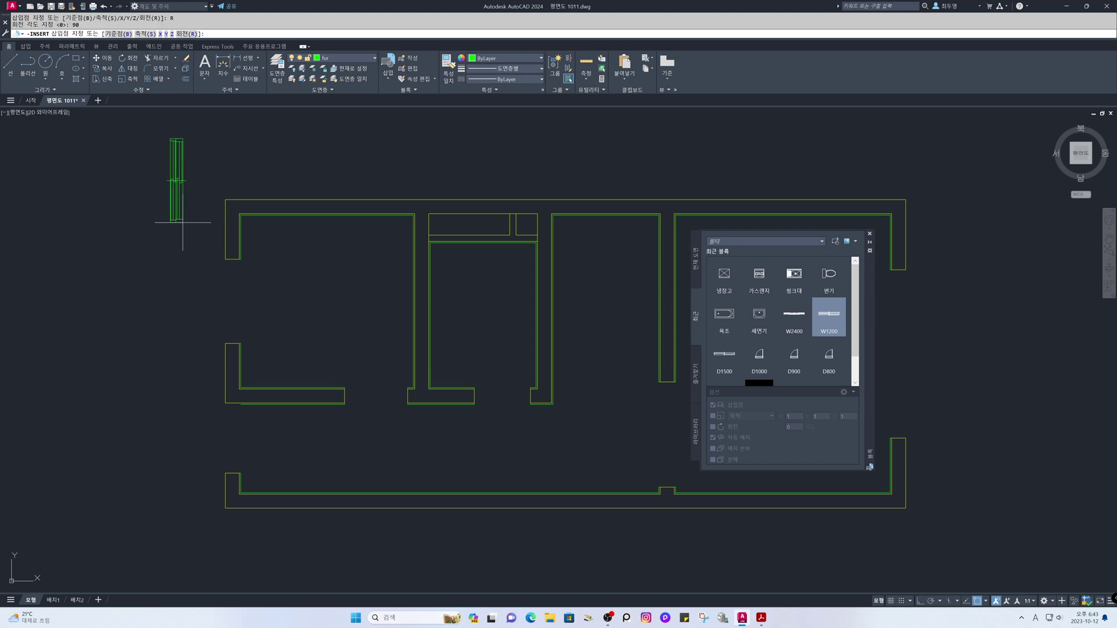
click(233, 342)
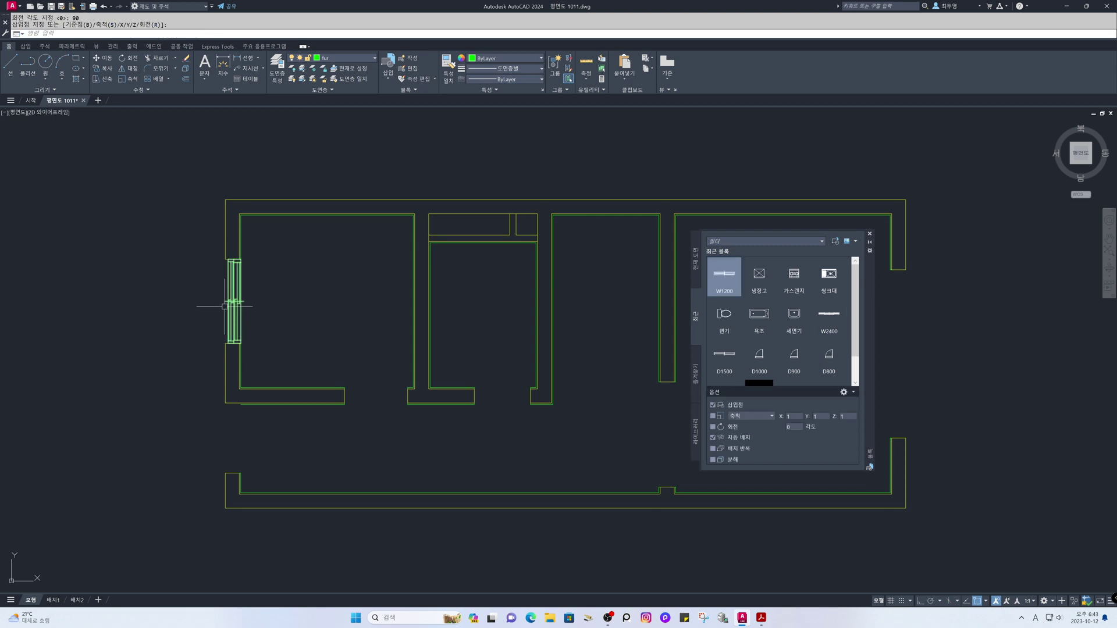
Step: Insert block D1000 rotated 90° into the west wall's entrance opening, at the midpoint of the lower wall end
mouse_move(214, 294)
middle_down()
mouse_move(473, 309)
mouse_move(486, 322)
middle_up()
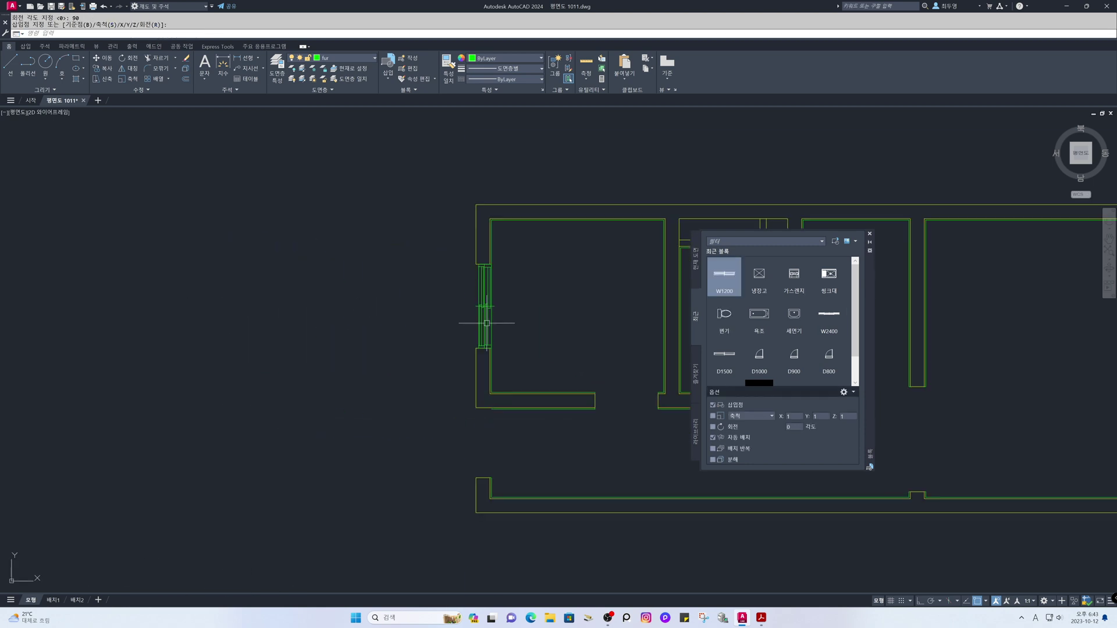
scroll(487, 323, up, 2)
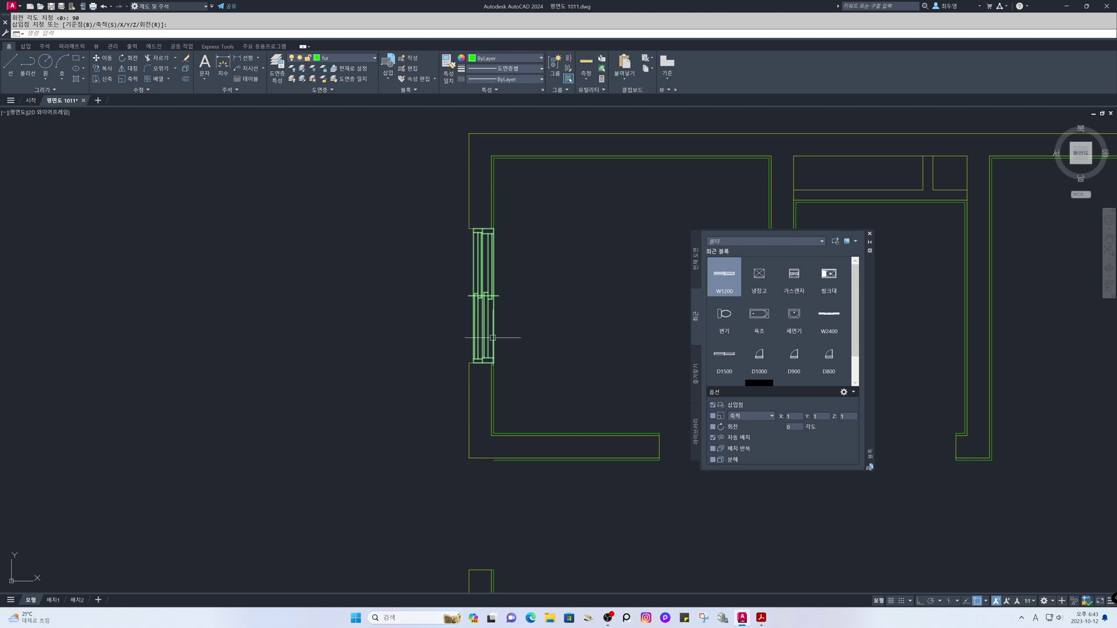
scroll(494, 339, down, 2)
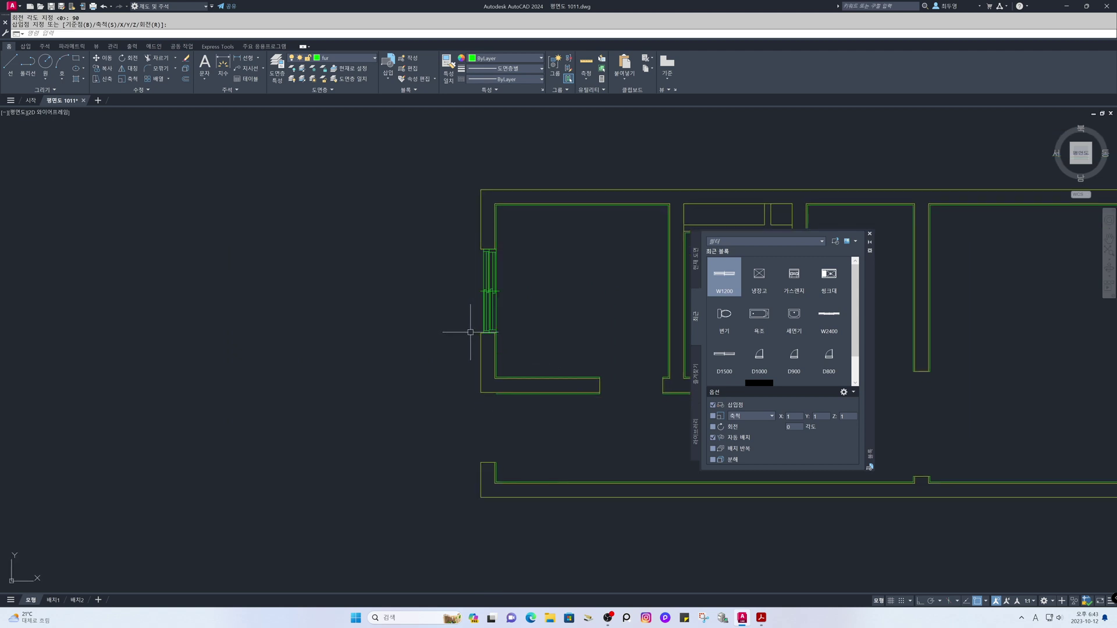
text(z)
key(Return)
key(Return)
drag(492, 338, 506, 196)
right_click(509, 308)
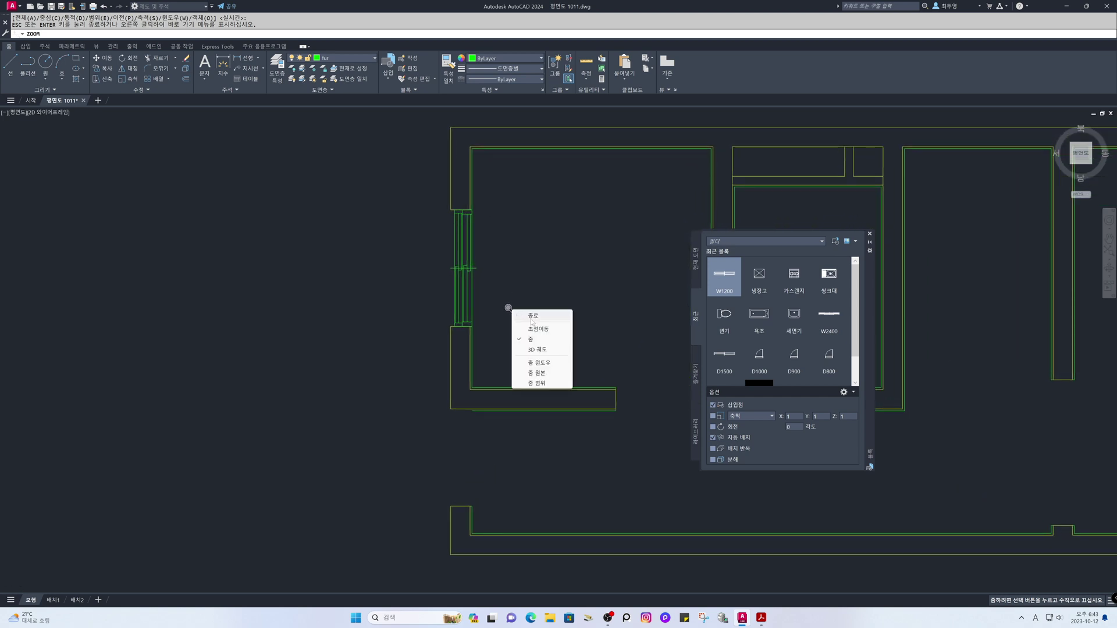
click(526, 316)
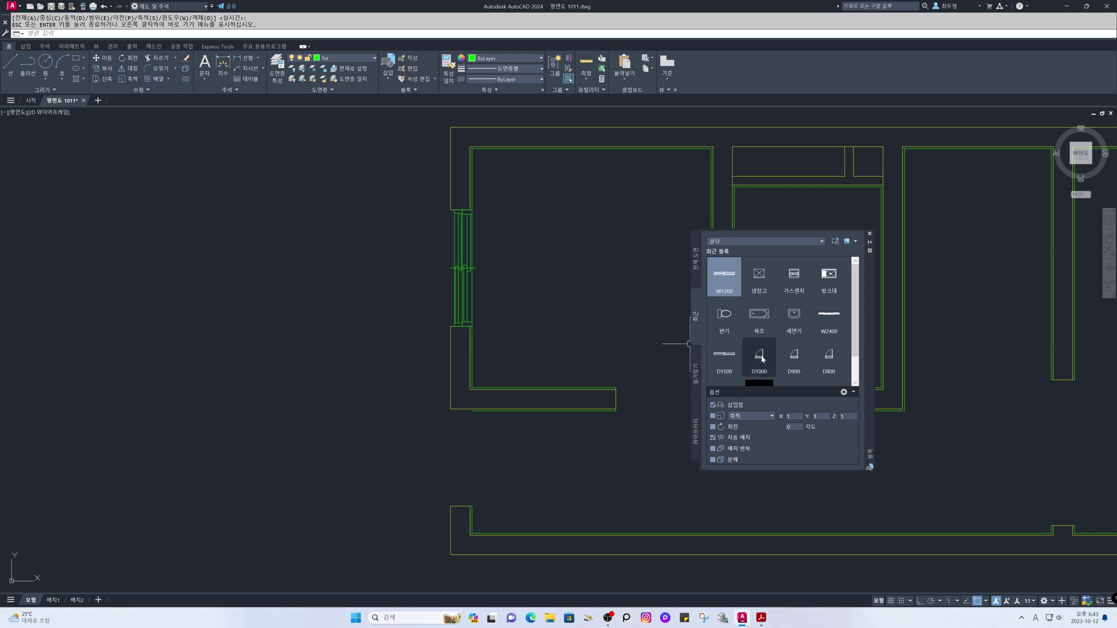
click(761, 358)
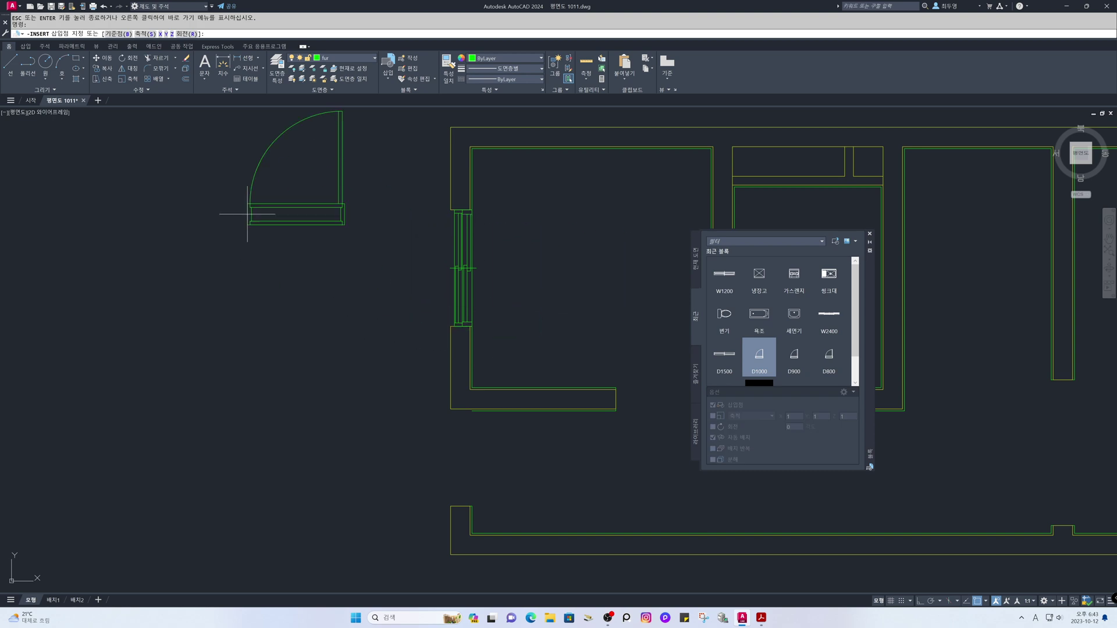
click(187, 35)
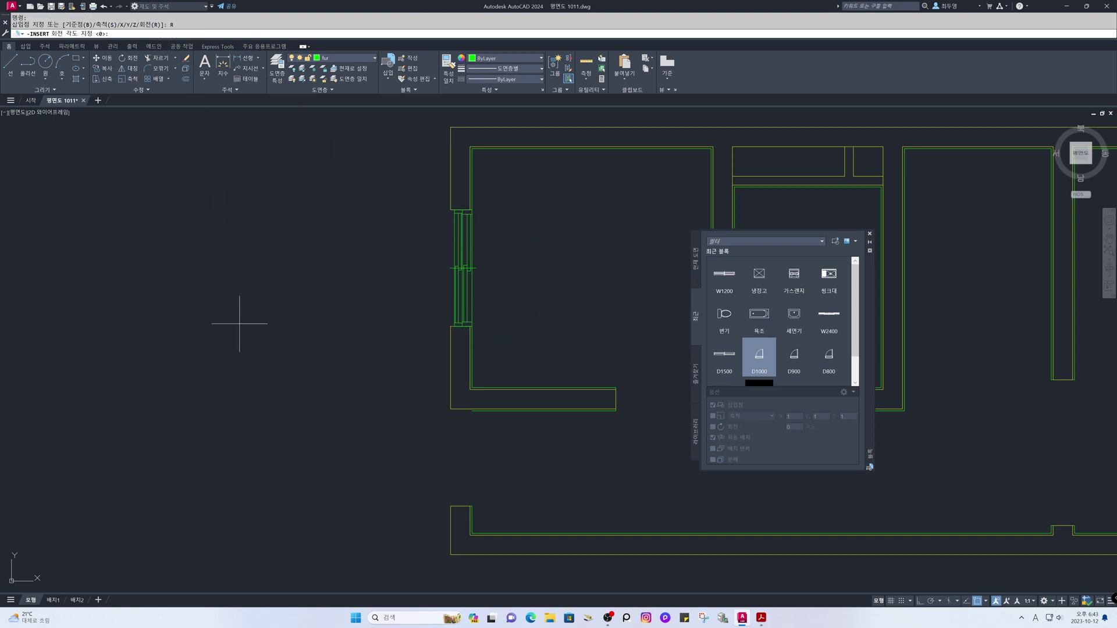
text(90)
key(Return)
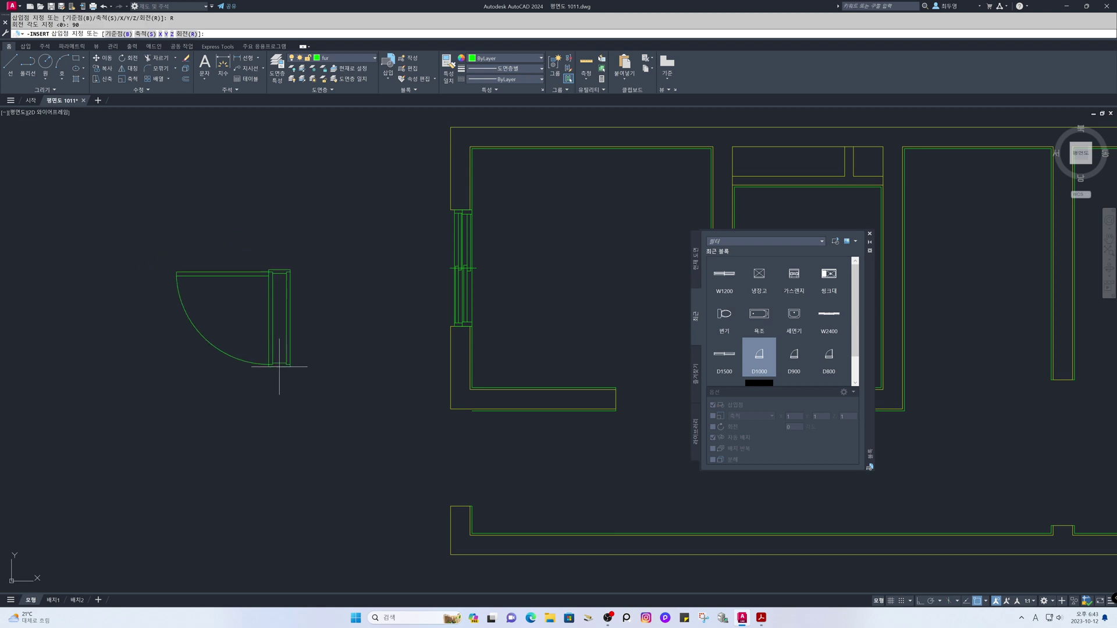
click(461, 506)
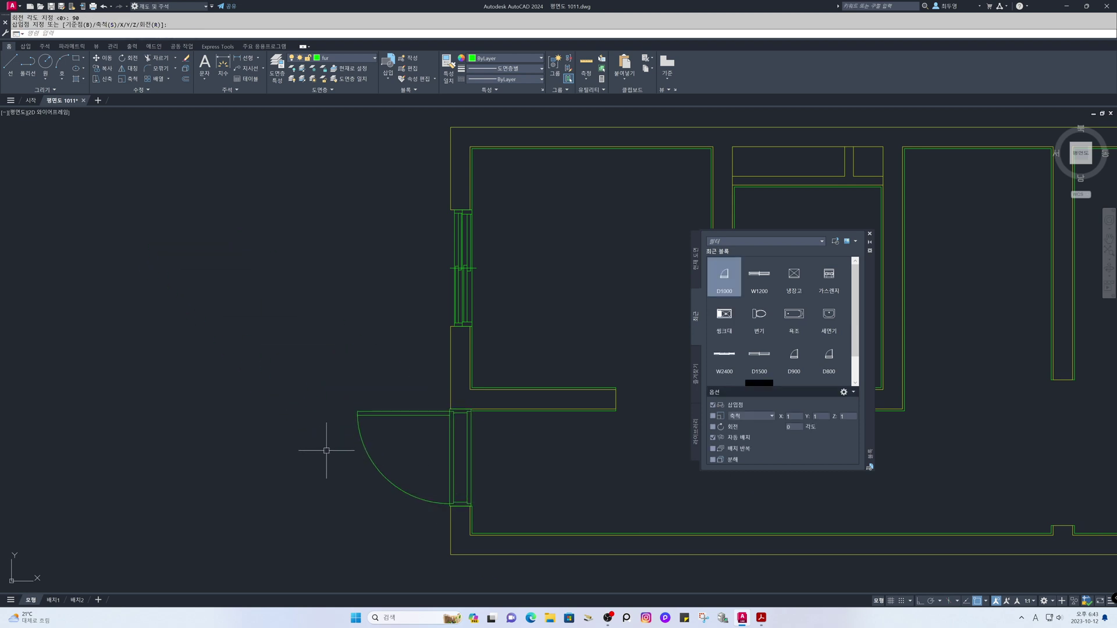
Step: Insert block W2400 rotated -90° into the east wall's window opening, at the midpoint of the upper wall end
scroll(496, 415, down, 3)
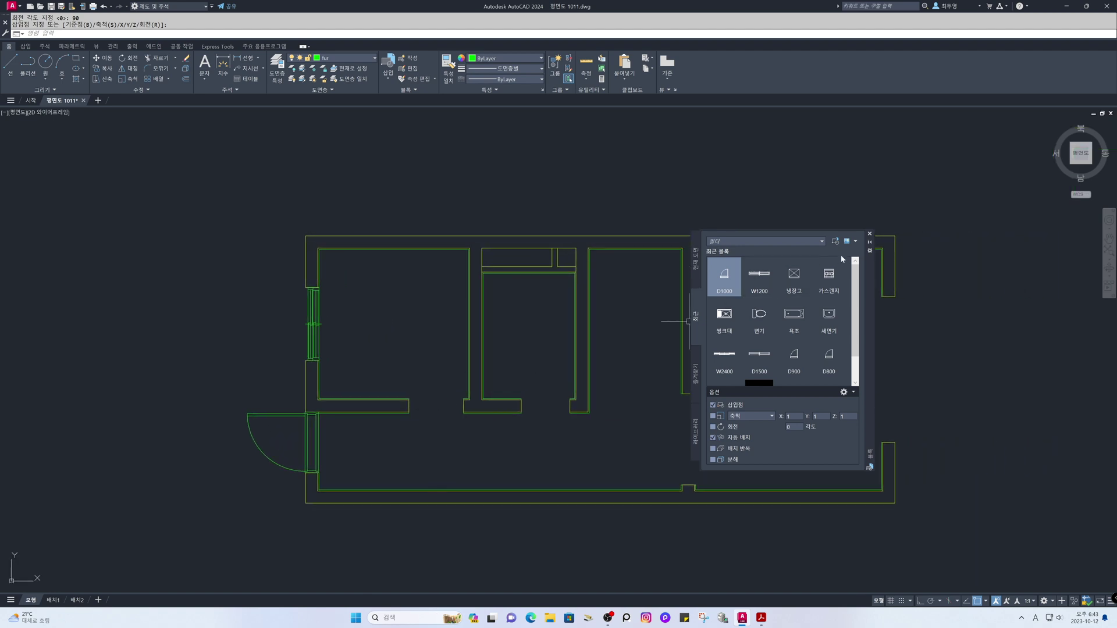
drag(867, 287, 472, 315)
middle_drag(792, 349, 560, 363)
scroll(632, 362, up, 2)
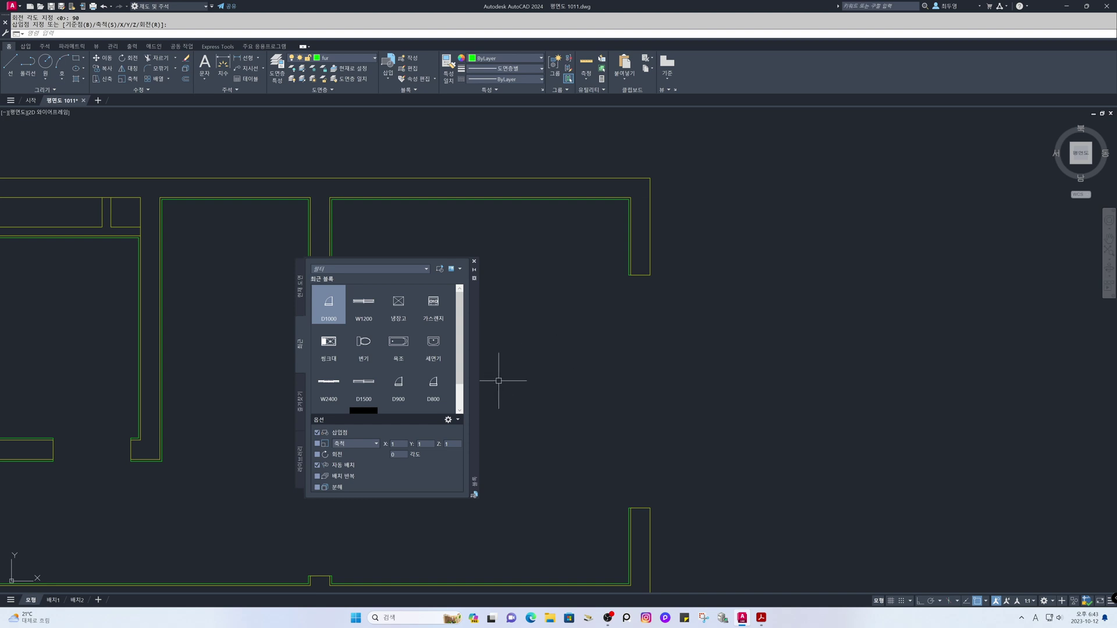
click(340, 386)
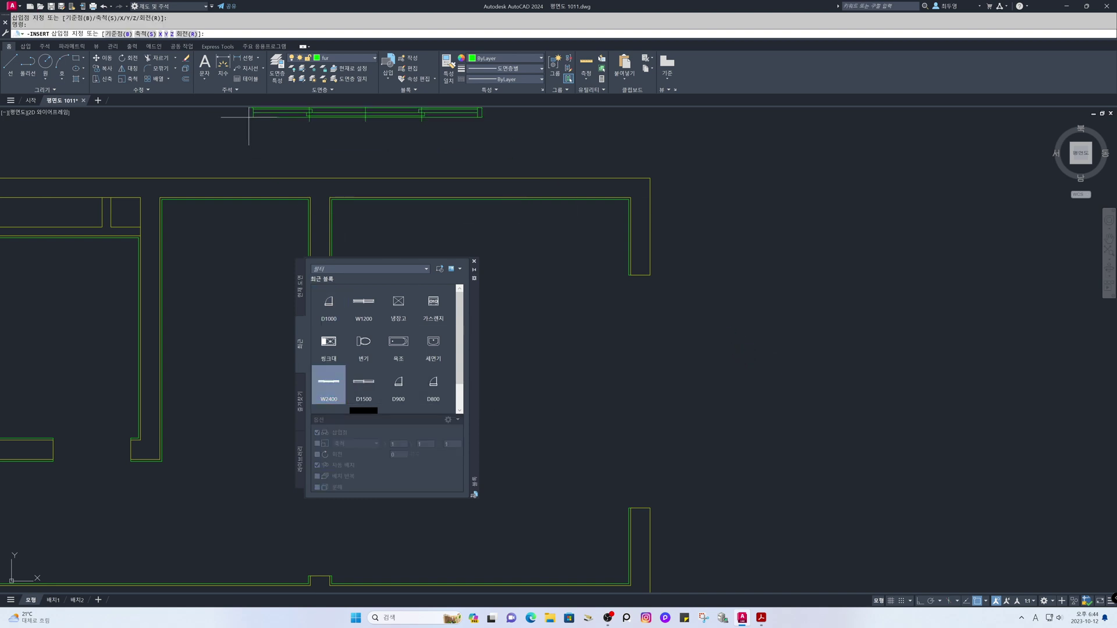
text(R)
key(Return)
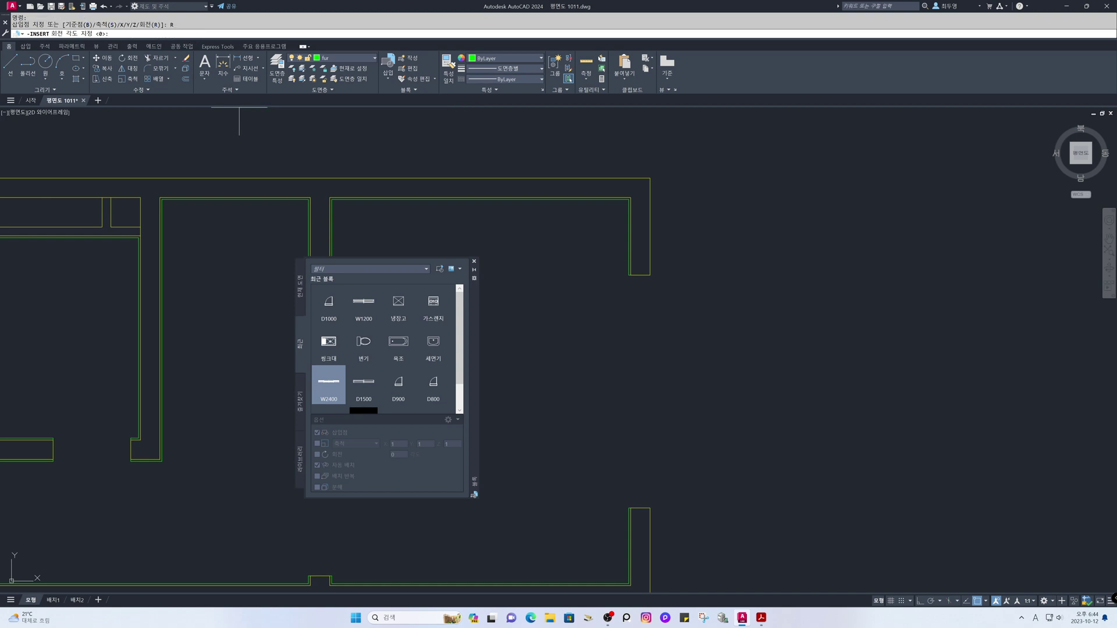
text(-90)
key(Return)
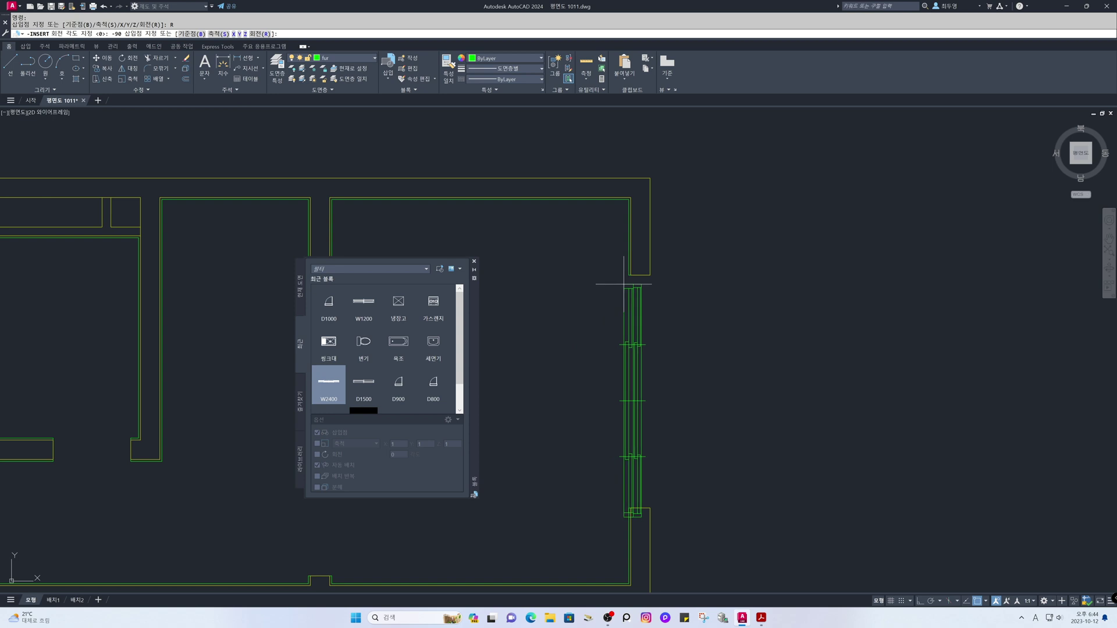
click(633, 288)
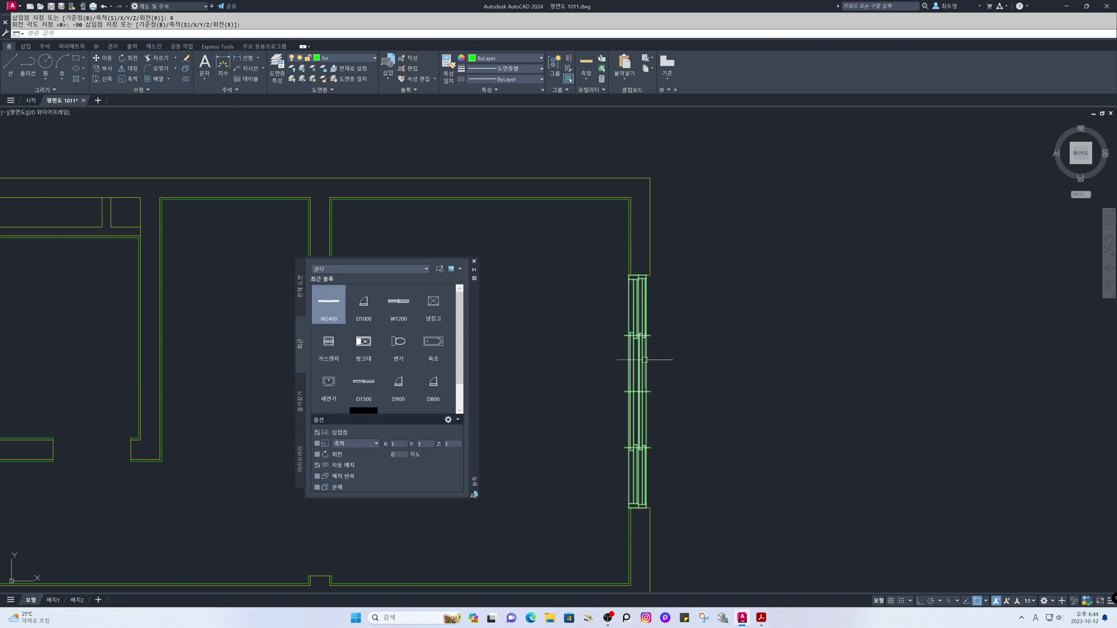
Step: Insert block D900 into the northwest room's doorway and block D800 into the bathroom doorway, each at the midpoint of the west wall end
scroll(643, 355, up, 2)
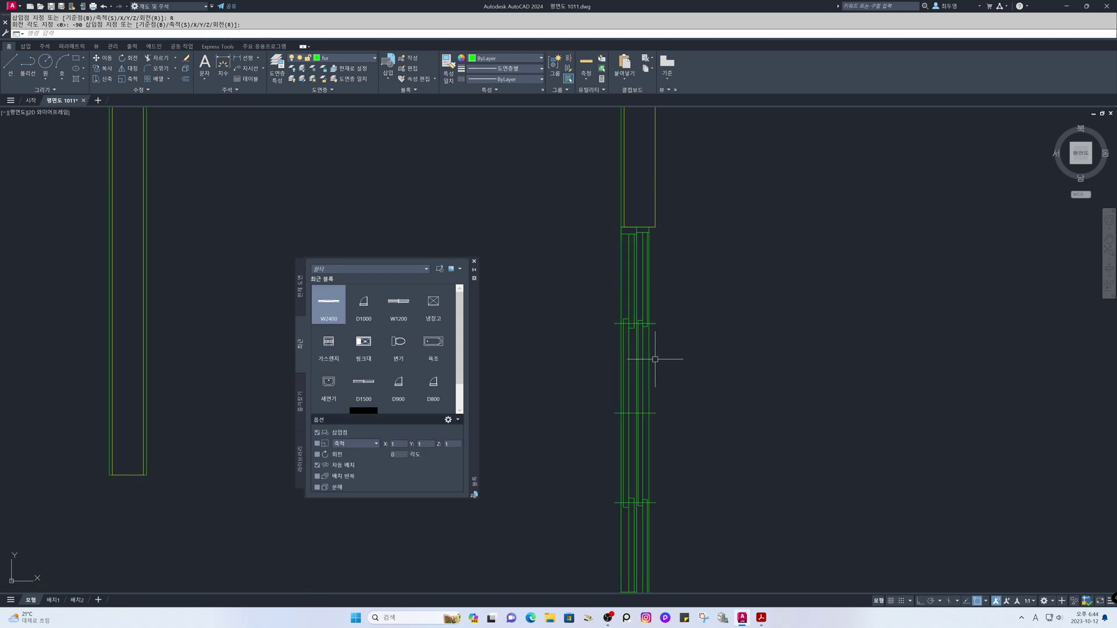
scroll(678, 360, down, 2)
scroll(678, 349, down, 1)
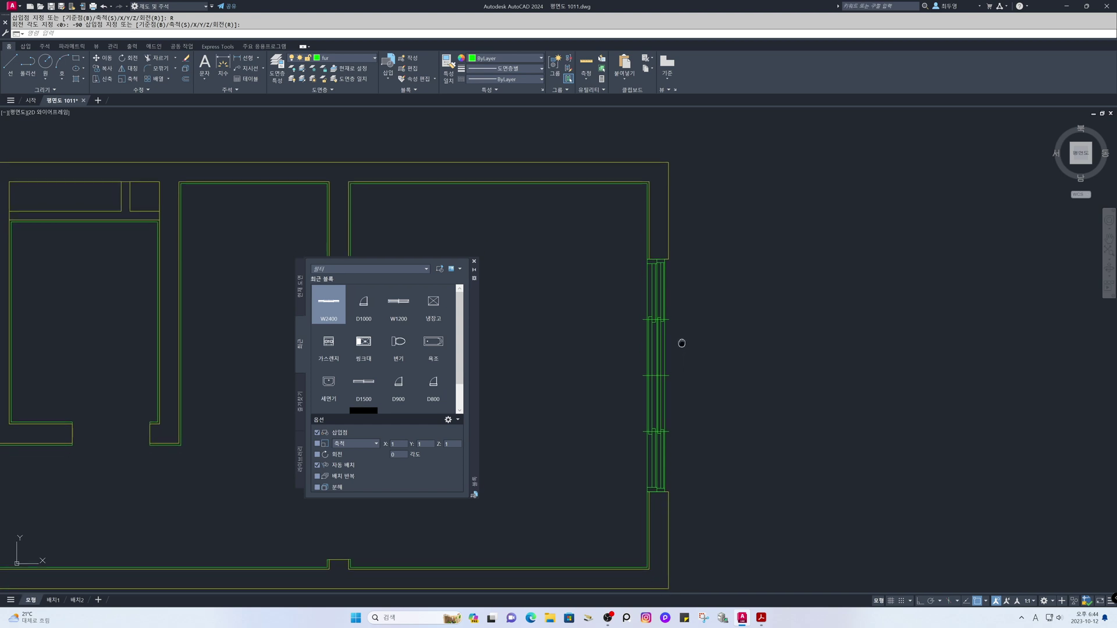
scroll(553, 361, down, 2)
middle_drag(554, 361, 746, 357)
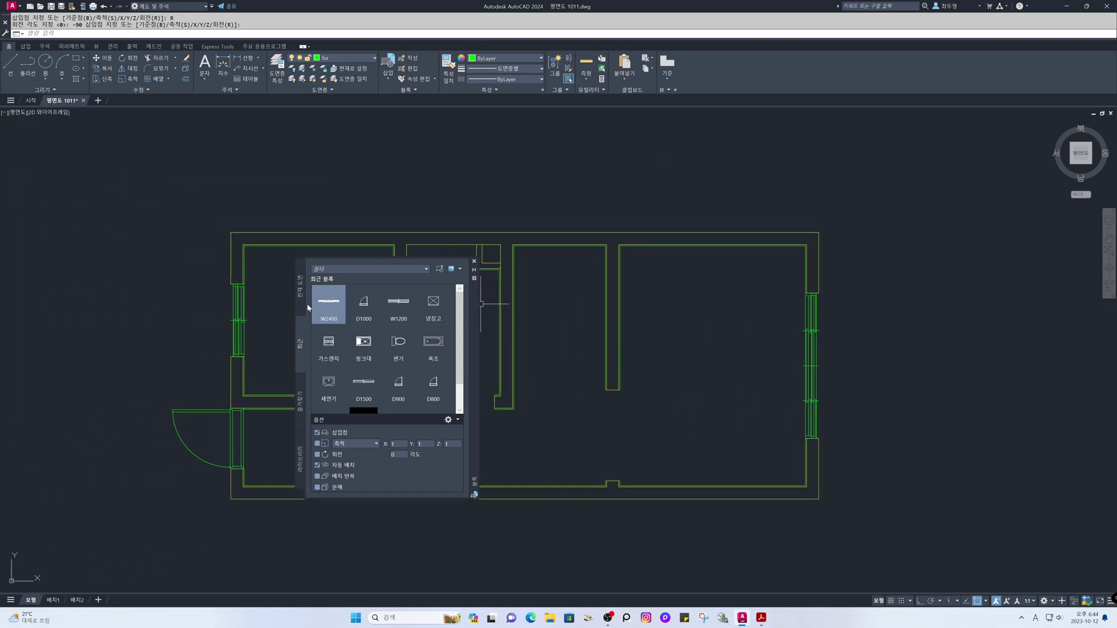
mouse_move(473, 340)
mouse_down()
mouse_move(849, 354)
mouse_move(1034, 345)
mouse_up()
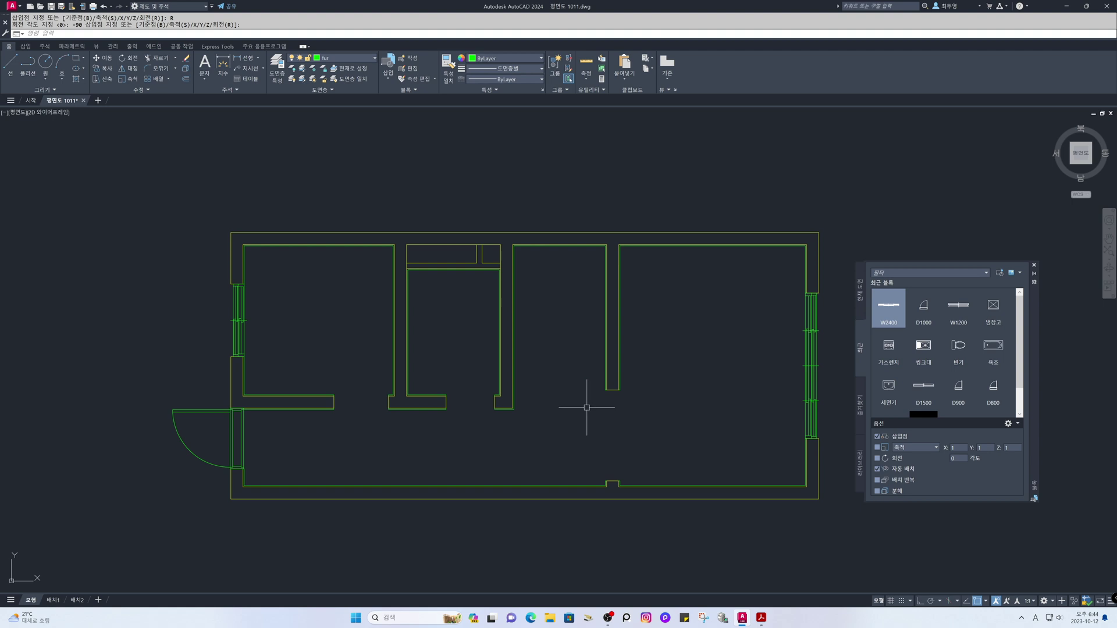
click(959, 390)
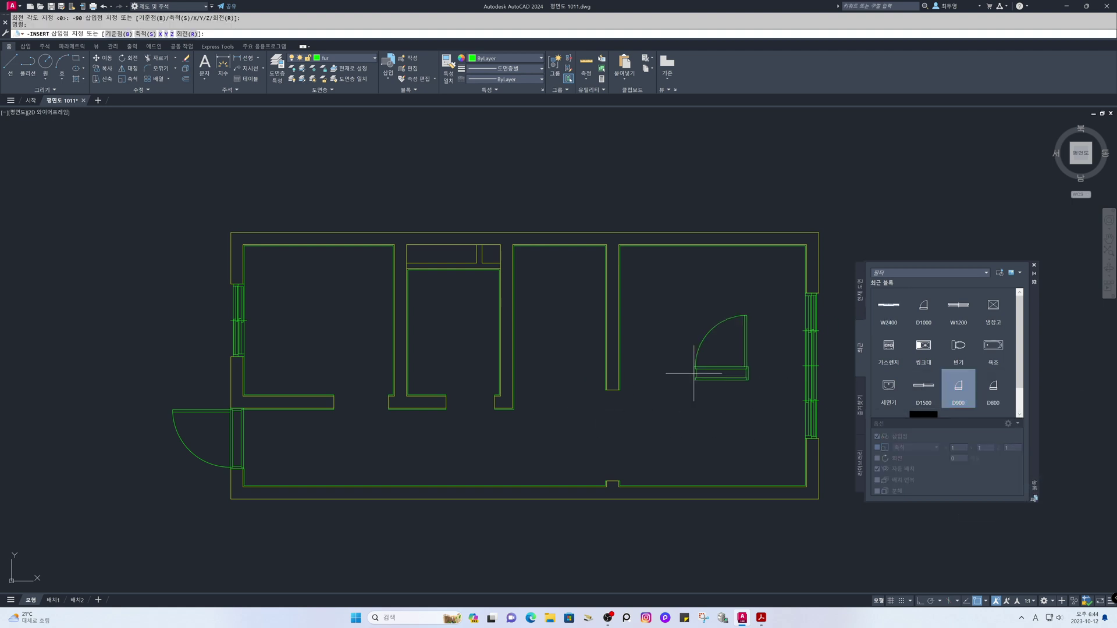
click(335, 401)
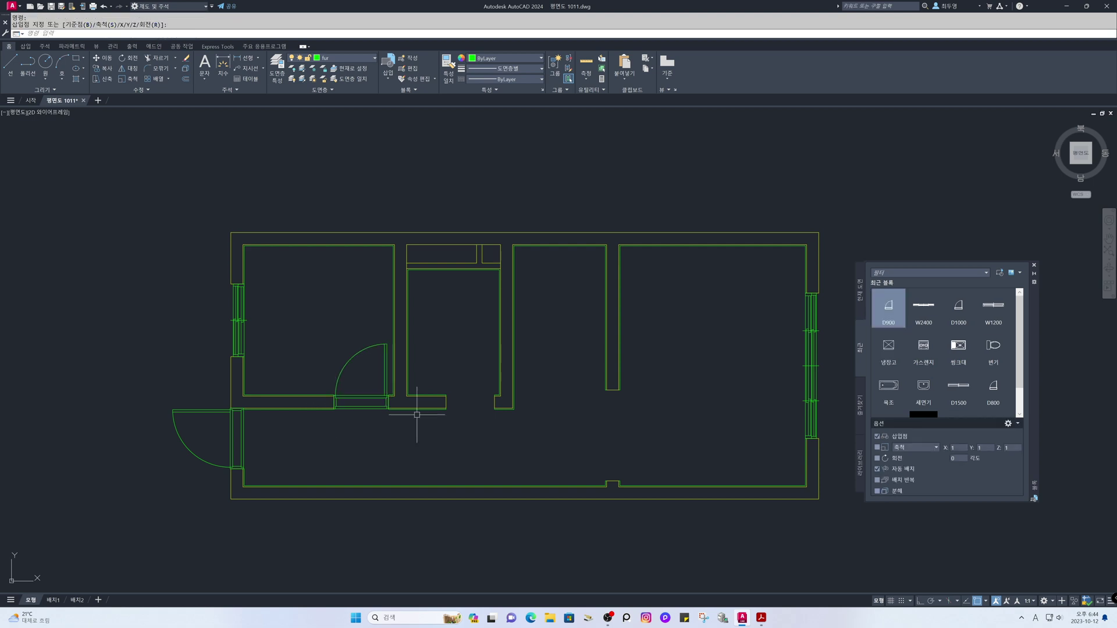
click(993, 391)
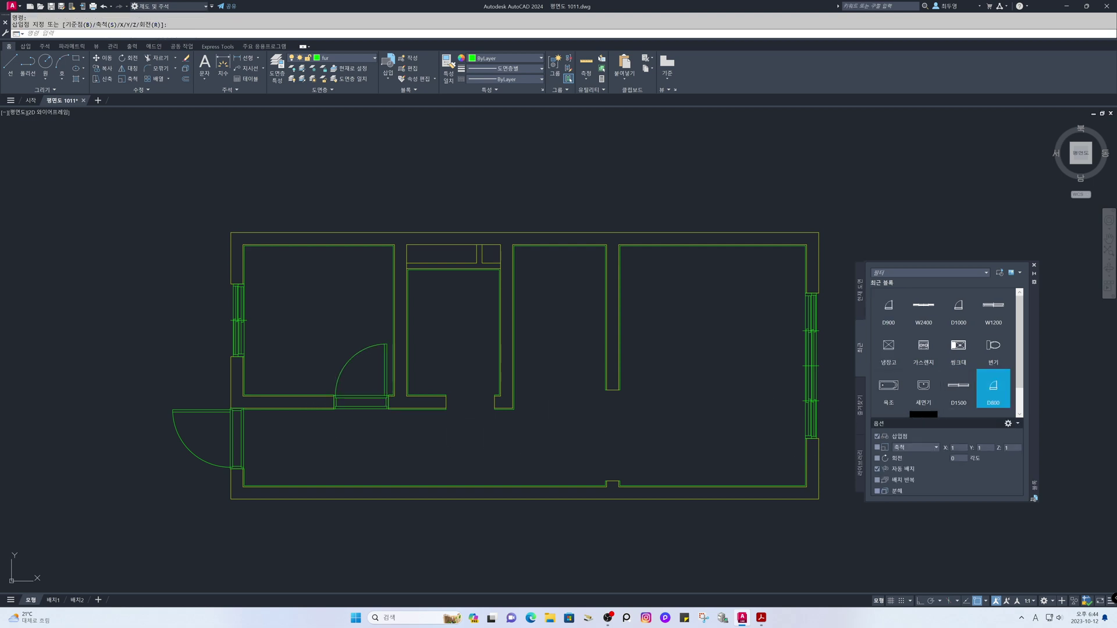
click(445, 401)
Step: Insert block D1500 rotated 90° into the opening of the partition before the east room, at the midpoint of the lower wall stub
scroll(433, 401, up, 2)
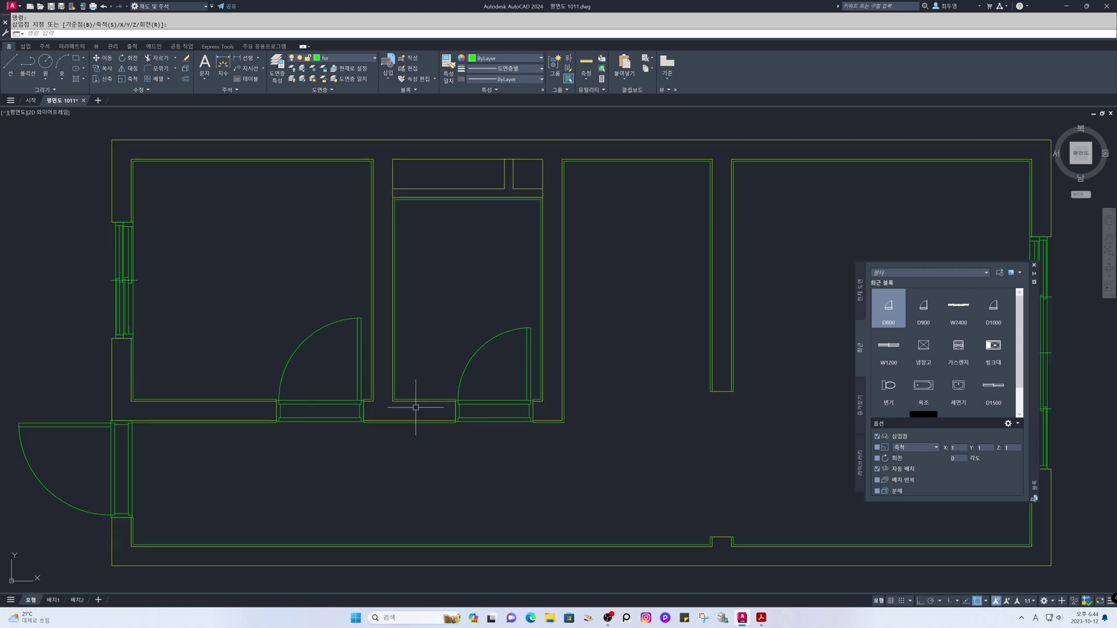
scroll(415, 407, up, 2)
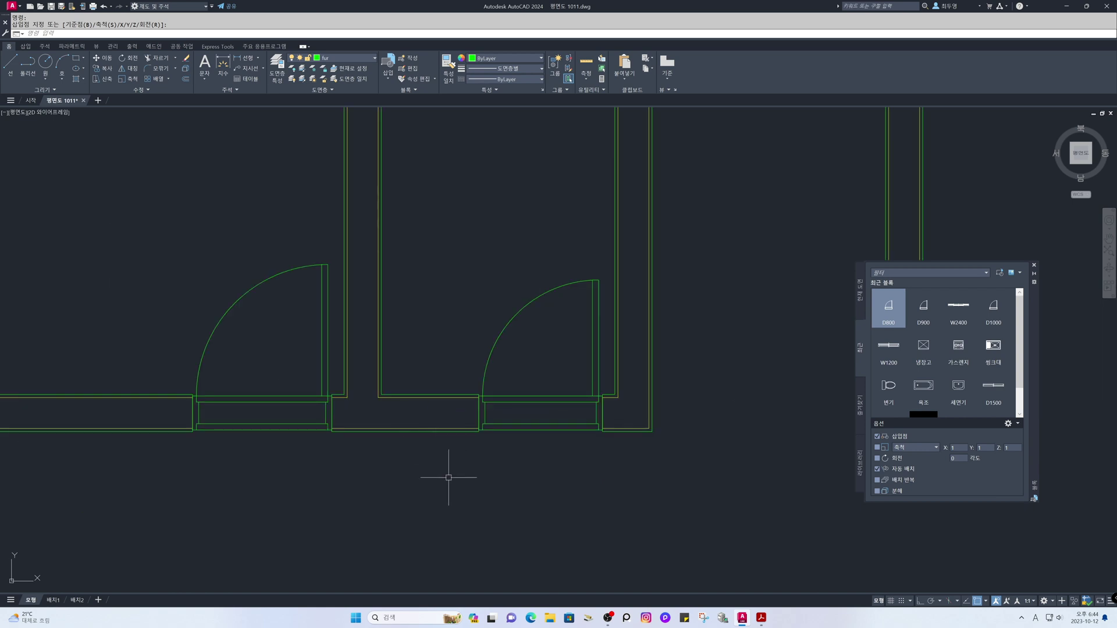
scroll(457, 474, down, 2)
middle_drag(656, 479, 451, 414)
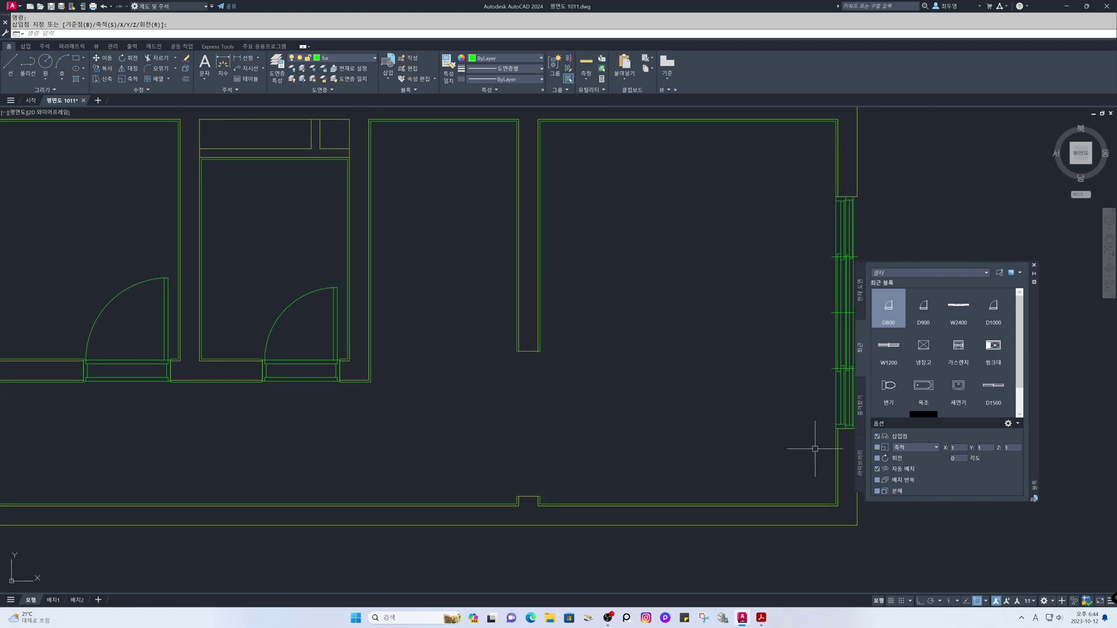
click(992, 387)
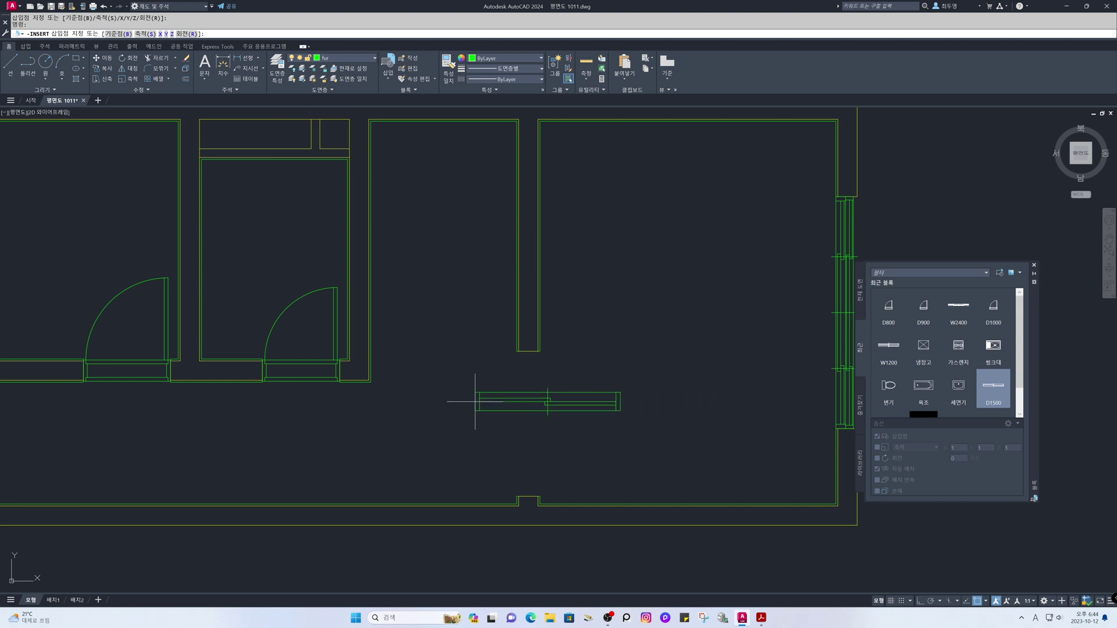
click(186, 34)
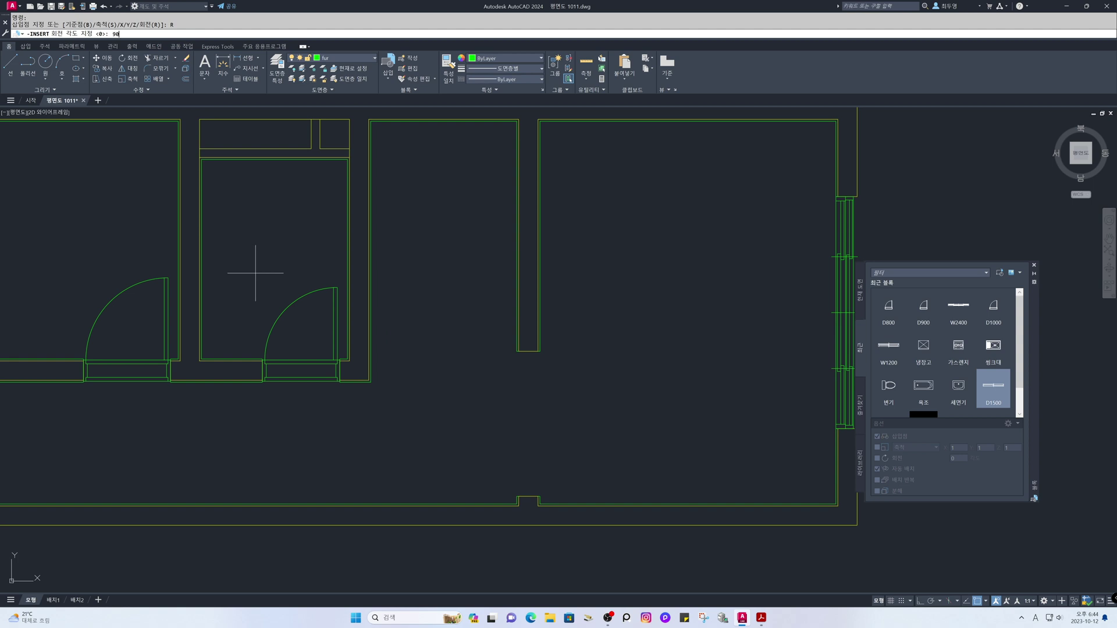
key(Return)
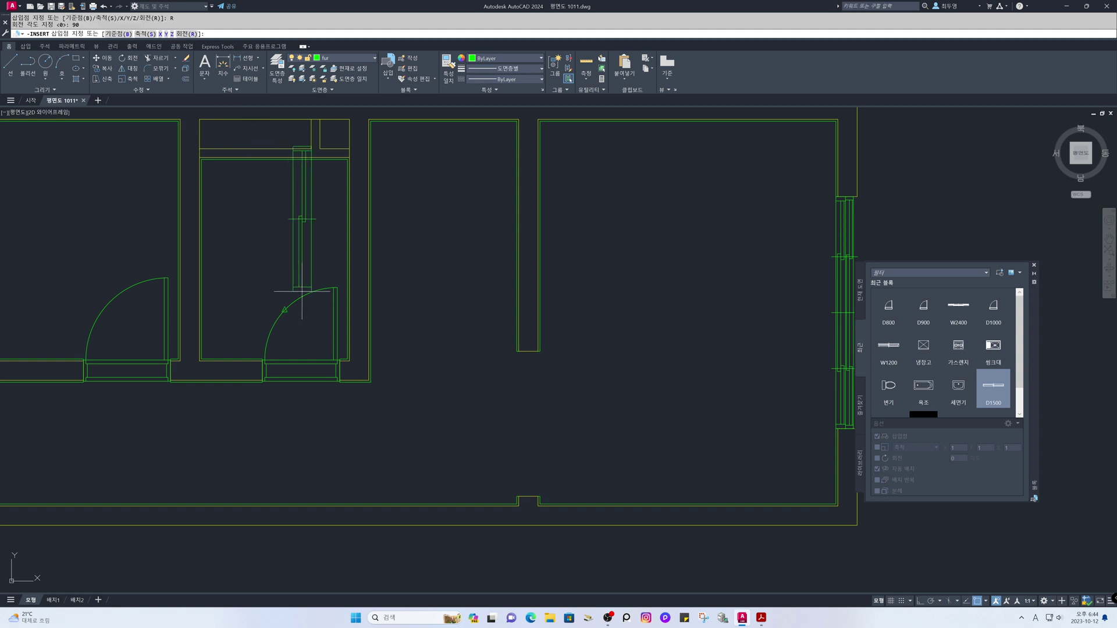
click(528, 496)
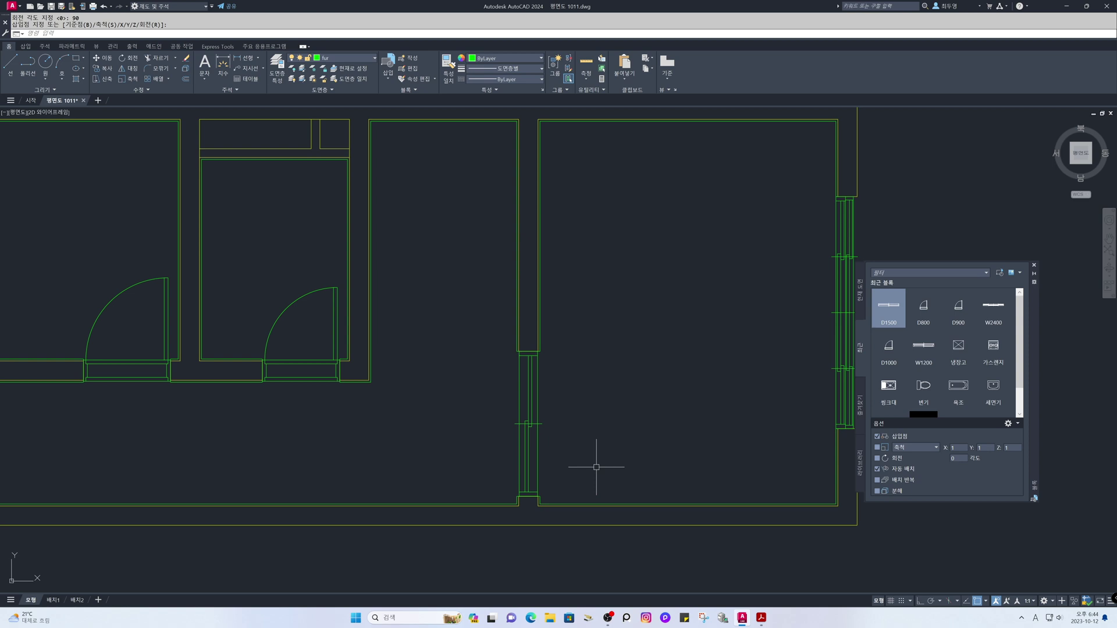
Step: Insert the bathtub block 욕조 at the northwest inner corner of the bathroom
scroll(469, 424, down, 2)
middle_drag(442, 422, 548, 431)
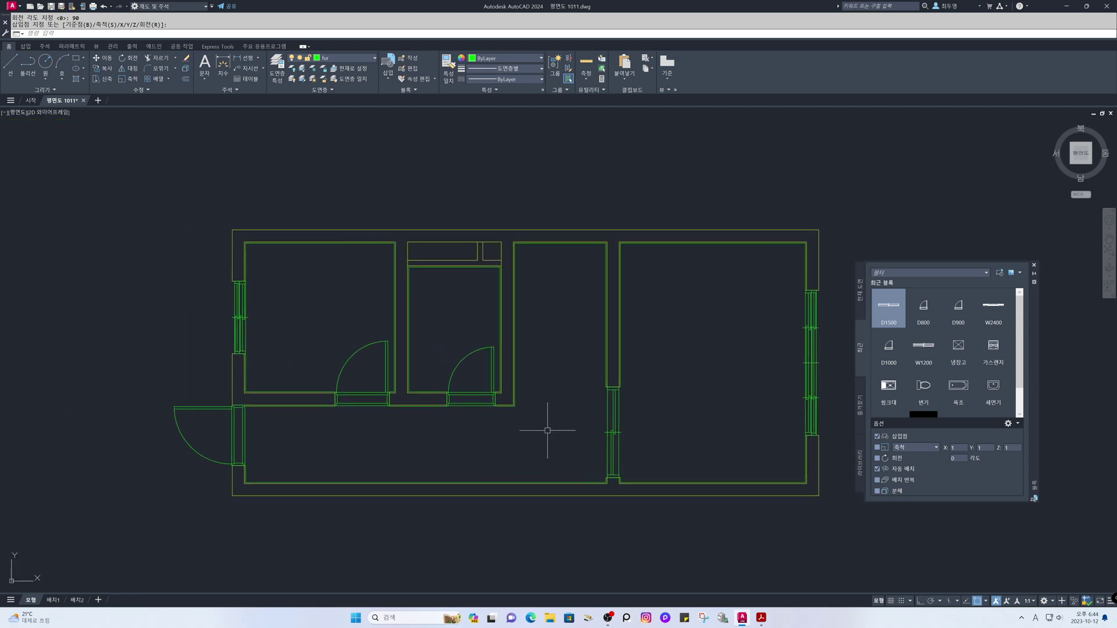
scroll(516, 346, up, 3)
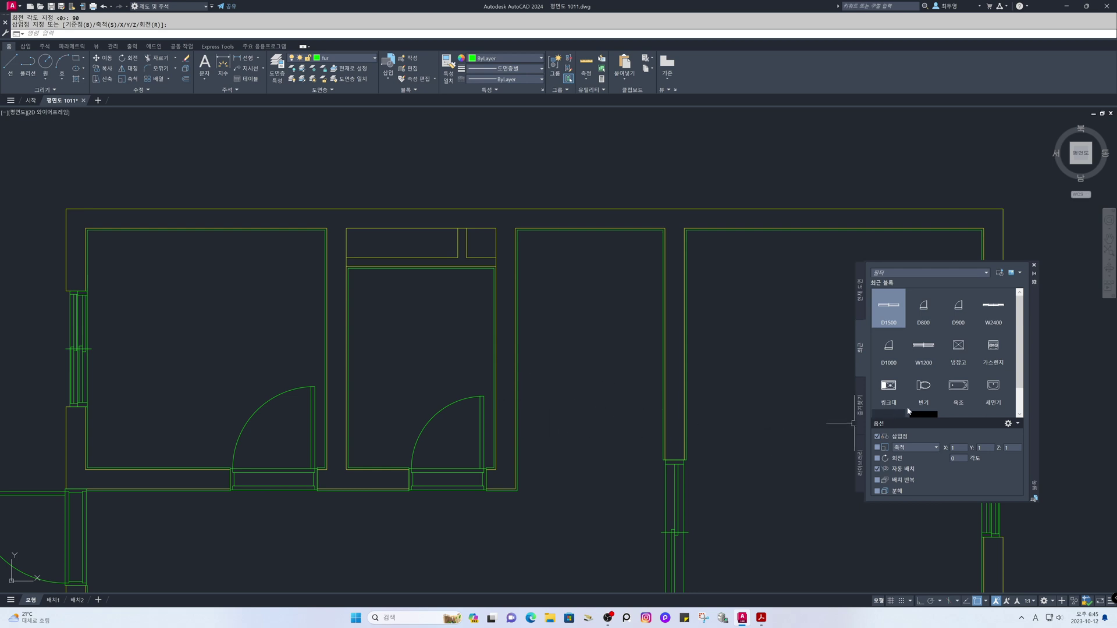
click(958, 387)
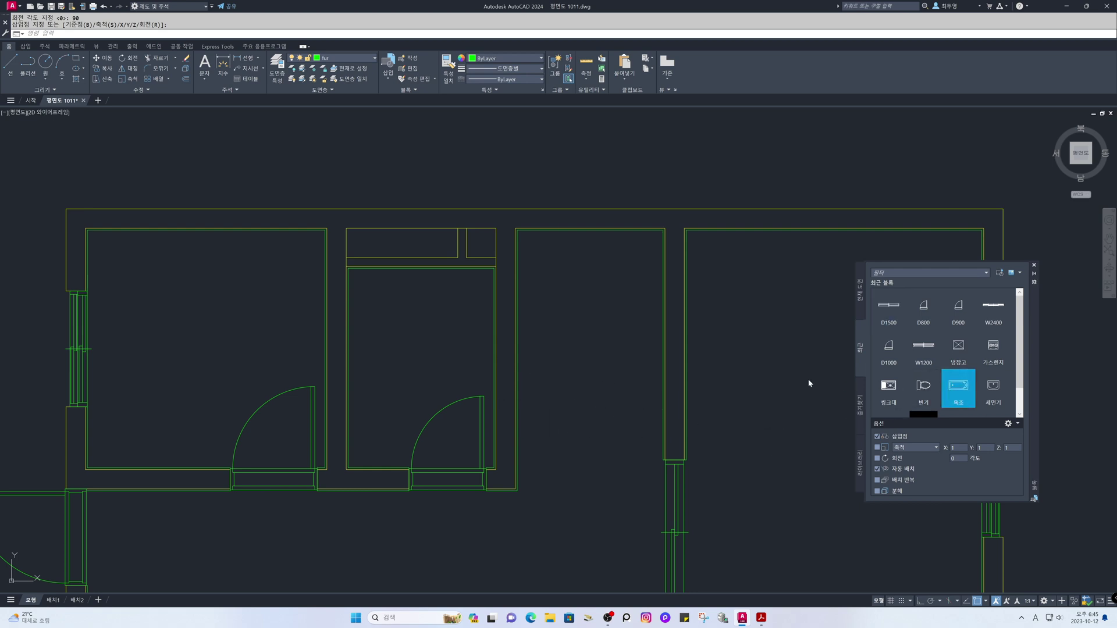
click(350, 271)
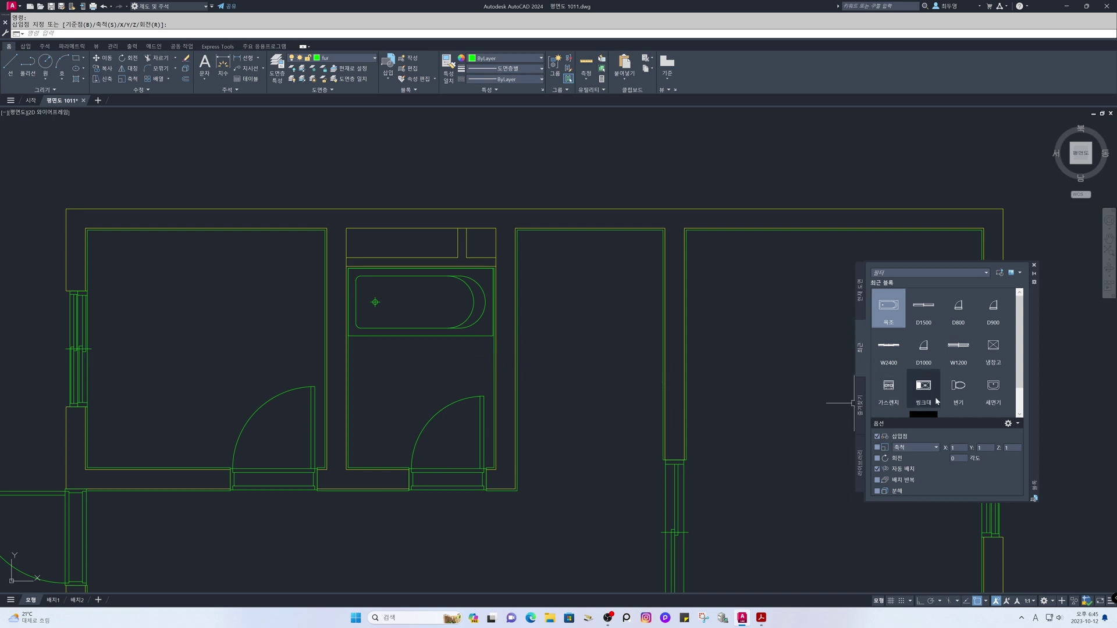
Step: Insert the washbasin block 세면기 rotated 90° against the bathroom's west wall, just below the bathtub
click(984, 389)
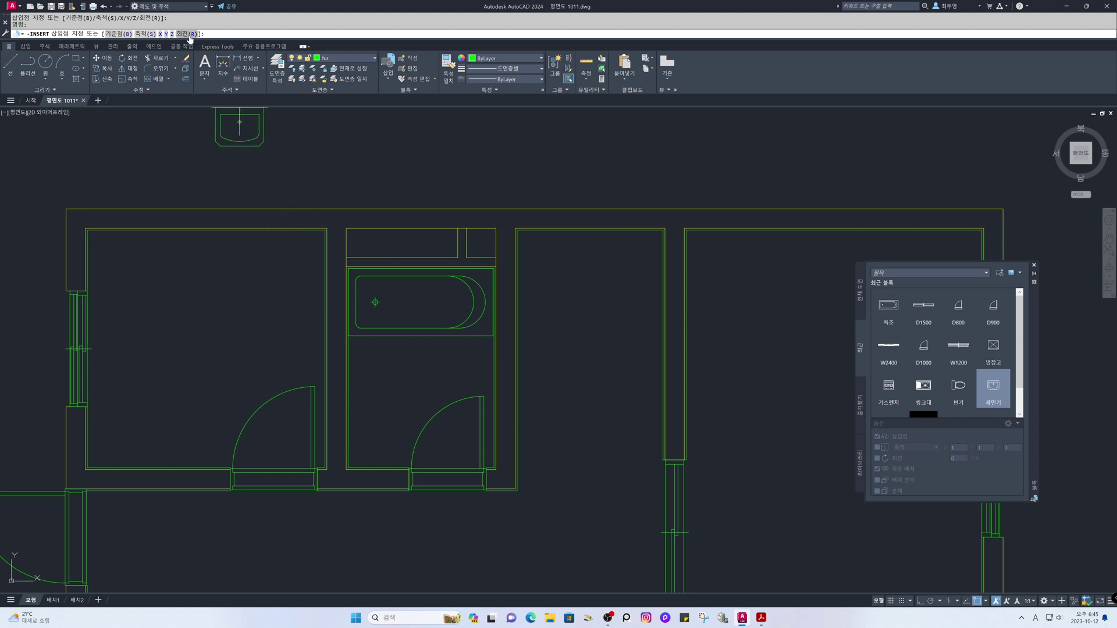
text(R)
key(Return)
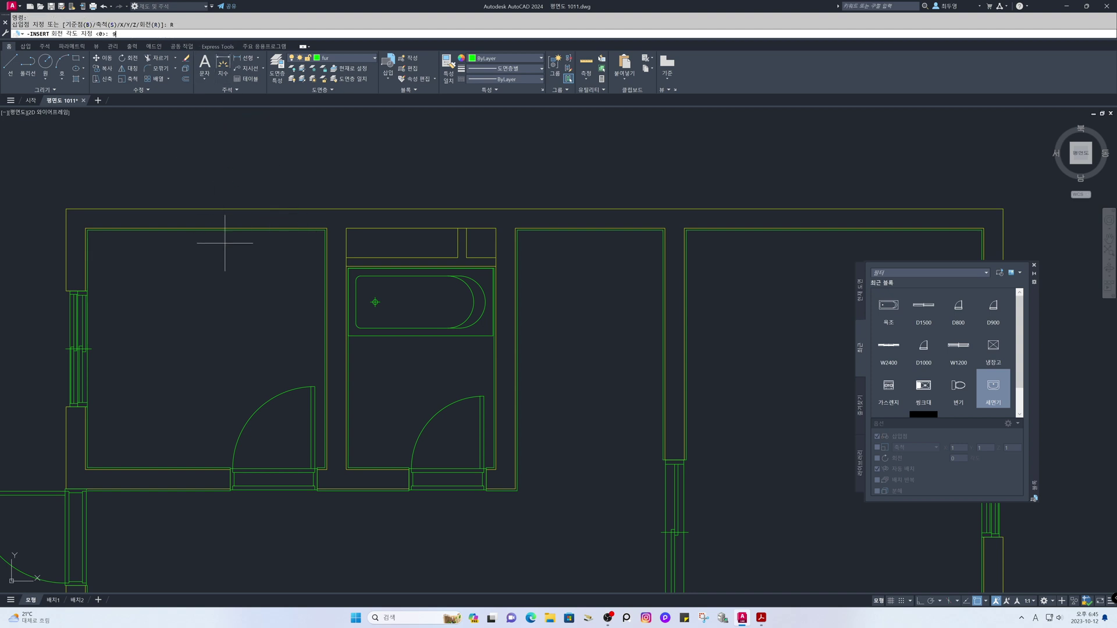
key(Return)
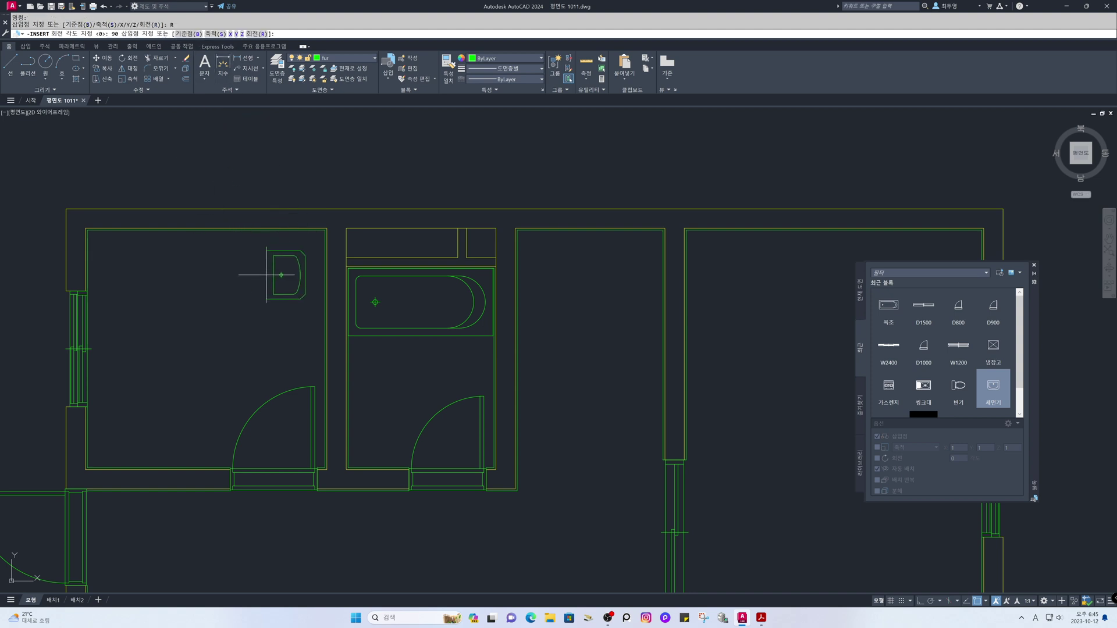
click(348, 365)
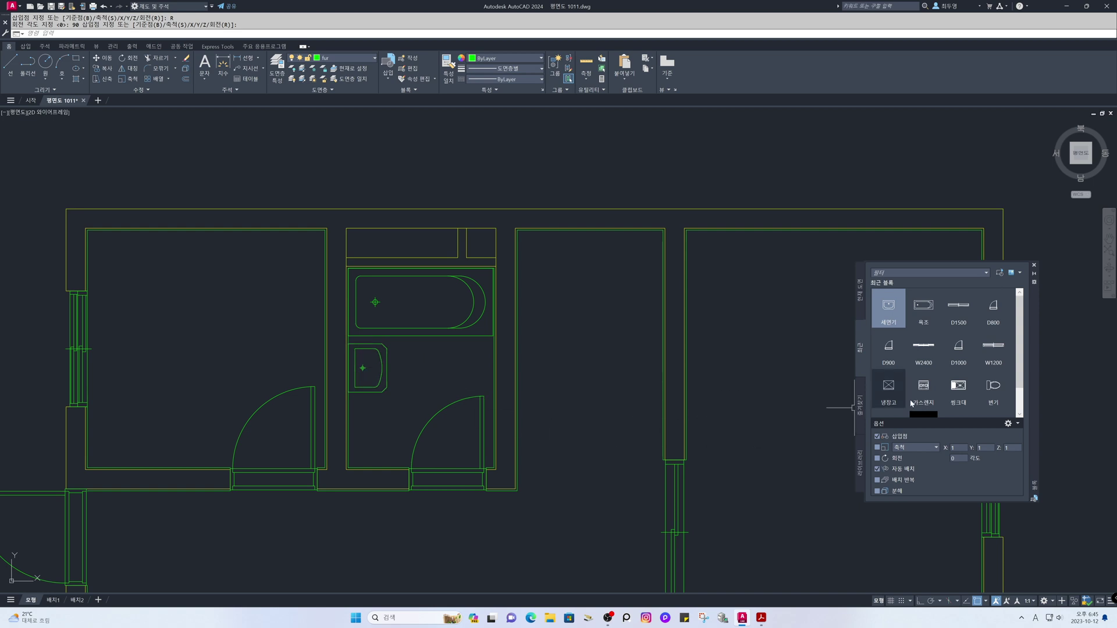
Step: Insert the toilet block 변기 at the bathroom's southwest corner and move it straight up about 451, with object snap off and ortho on
click(995, 390)
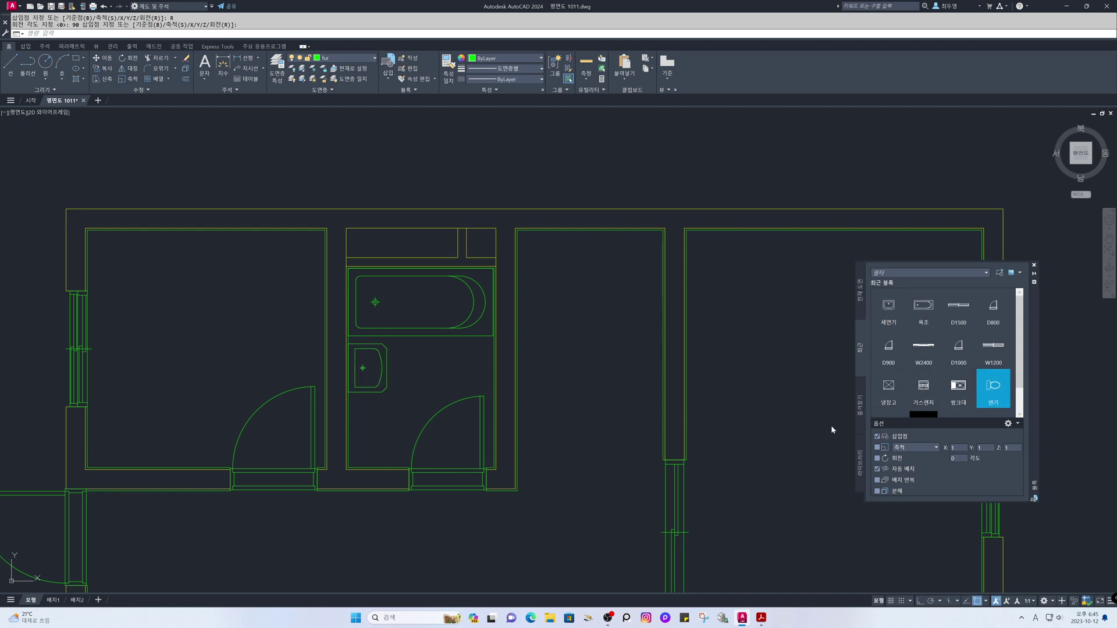
click(348, 468)
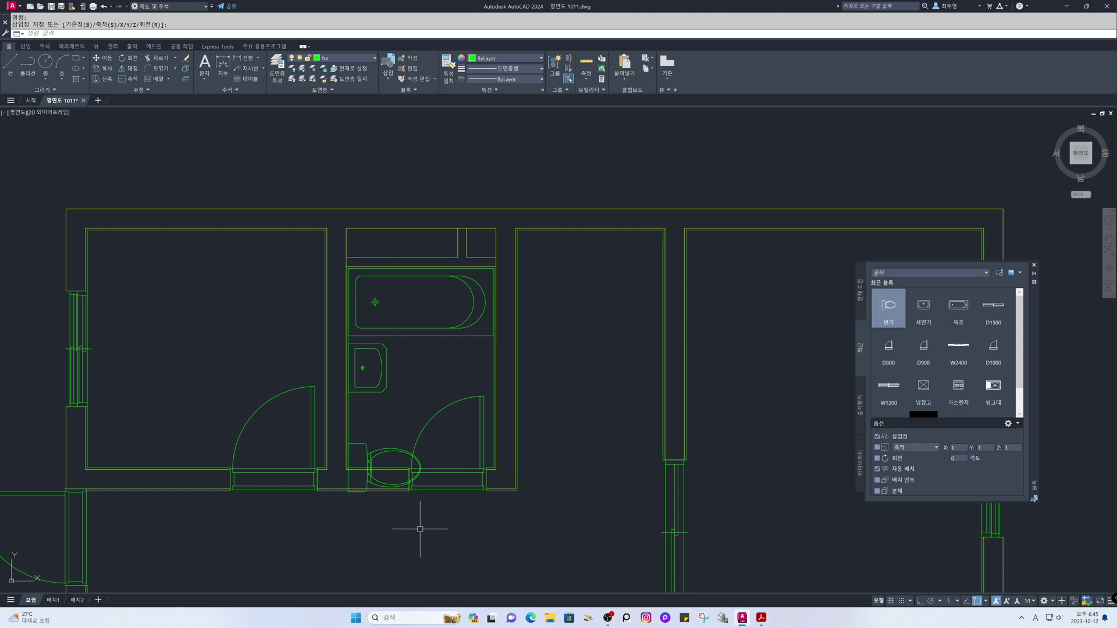
key(F3)
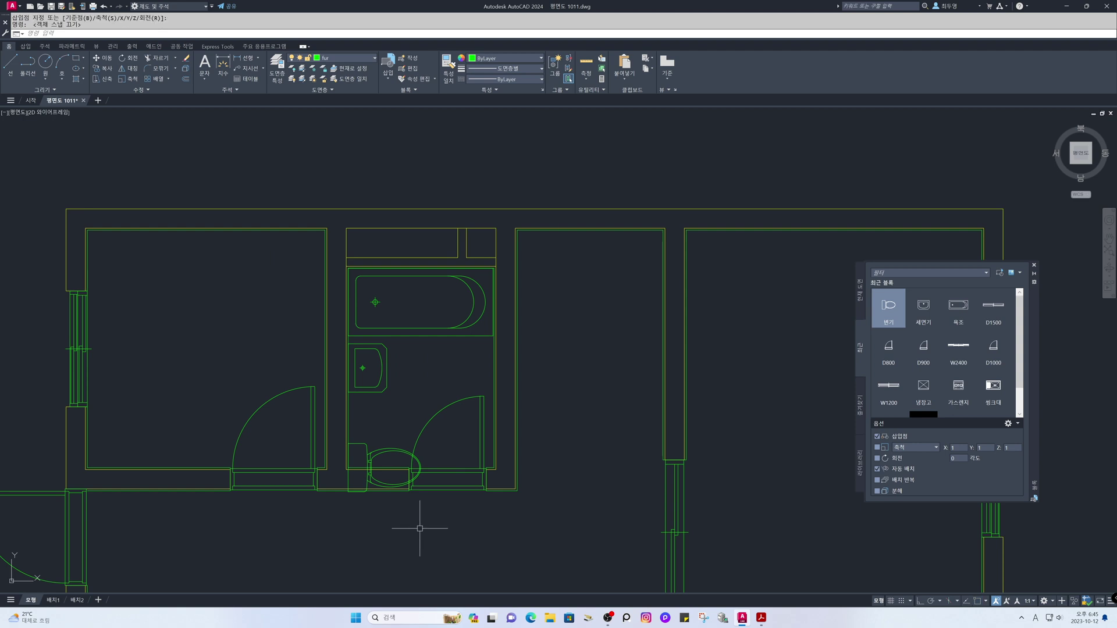
key(Return)
click(400, 452)
key(Return)
click(408, 440)
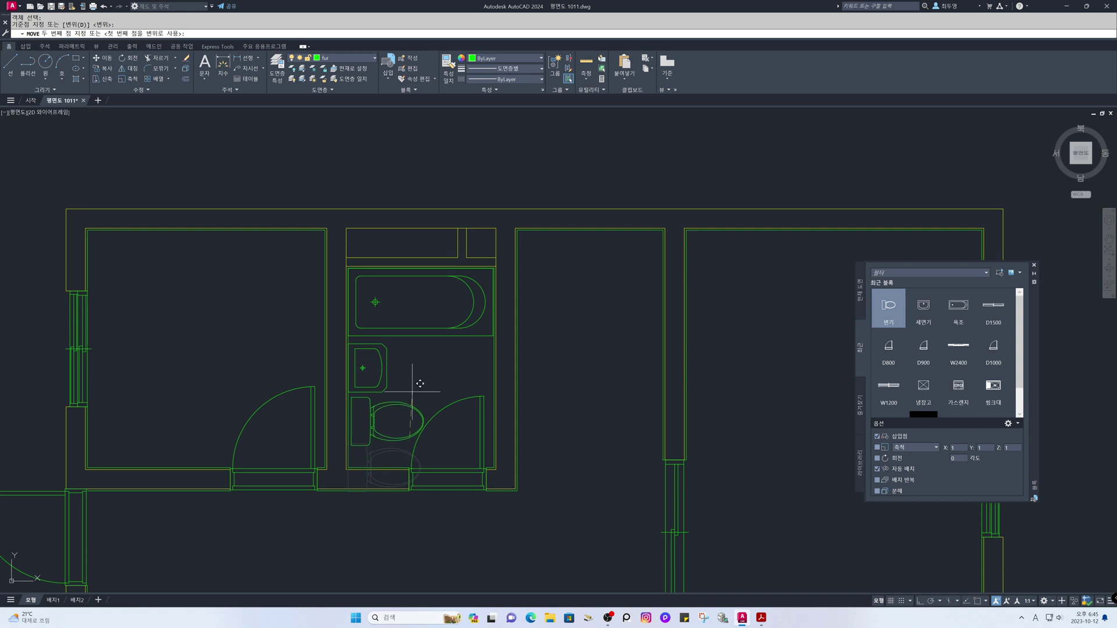
key(F8)
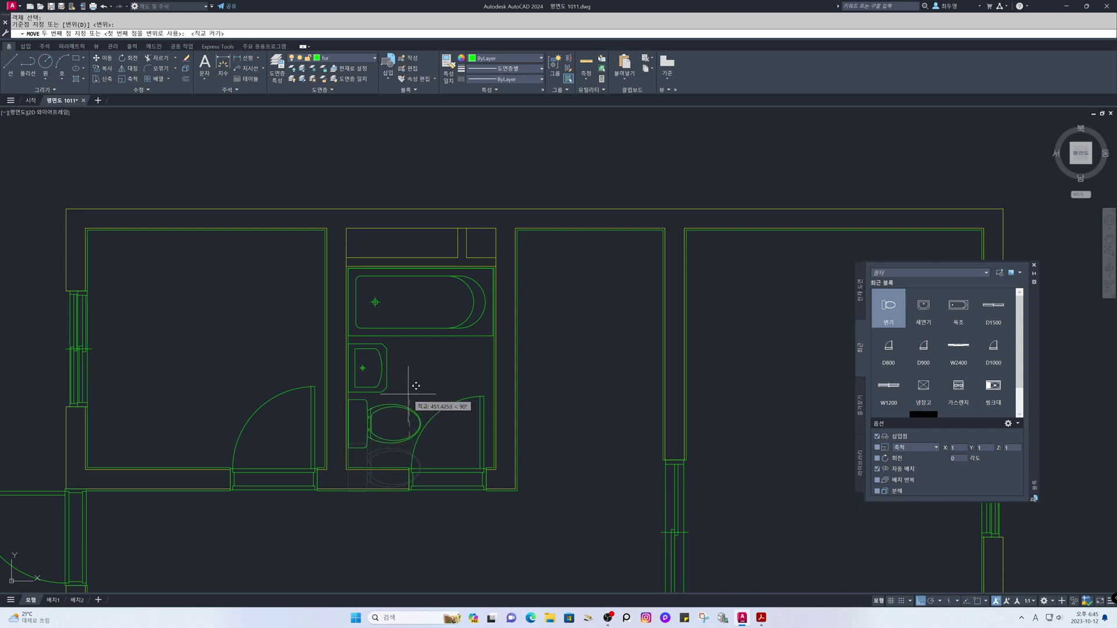
click(409, 393)
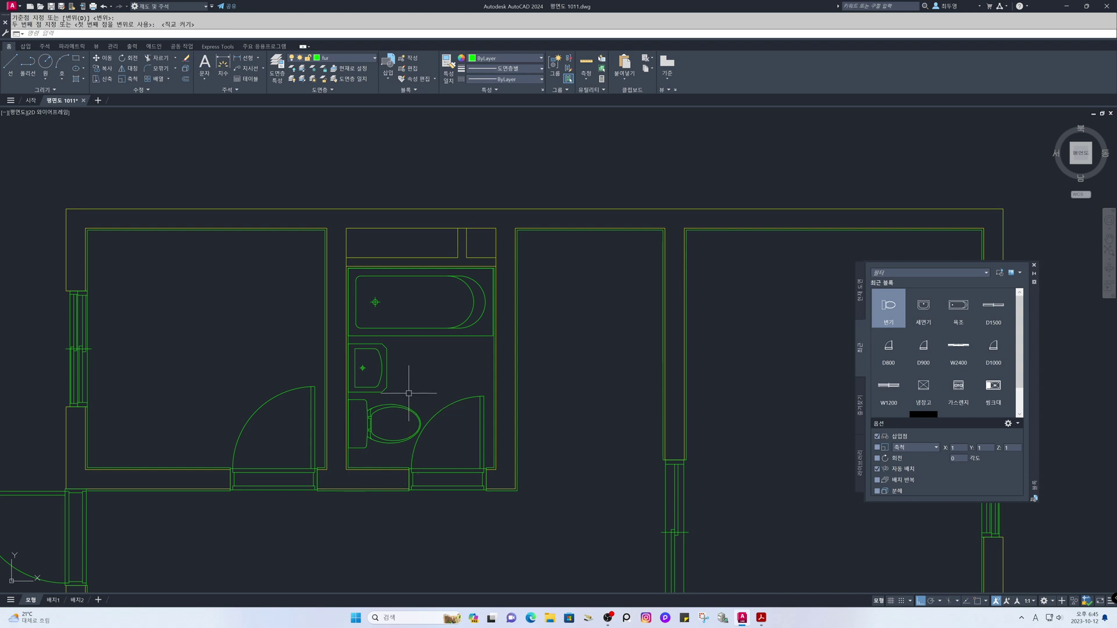
Step: Move the washbasin in the bathroom straight up by about 2, with ortho on
key(Return)
click(385, 375)
key(Return)
click(438, 371)
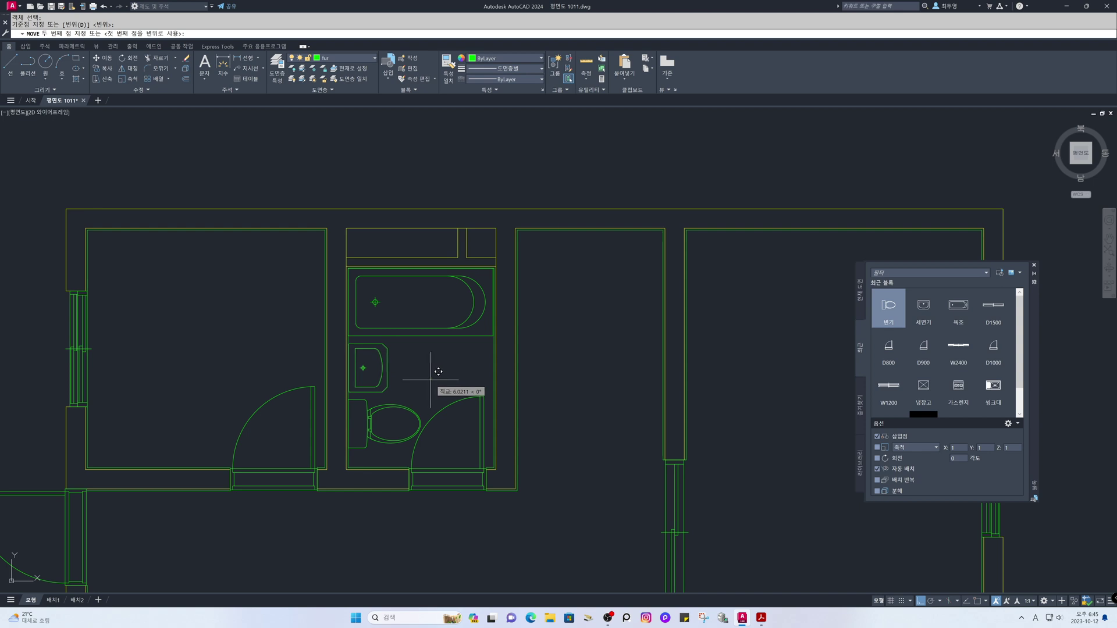
scroll(436, 370, up, 6)
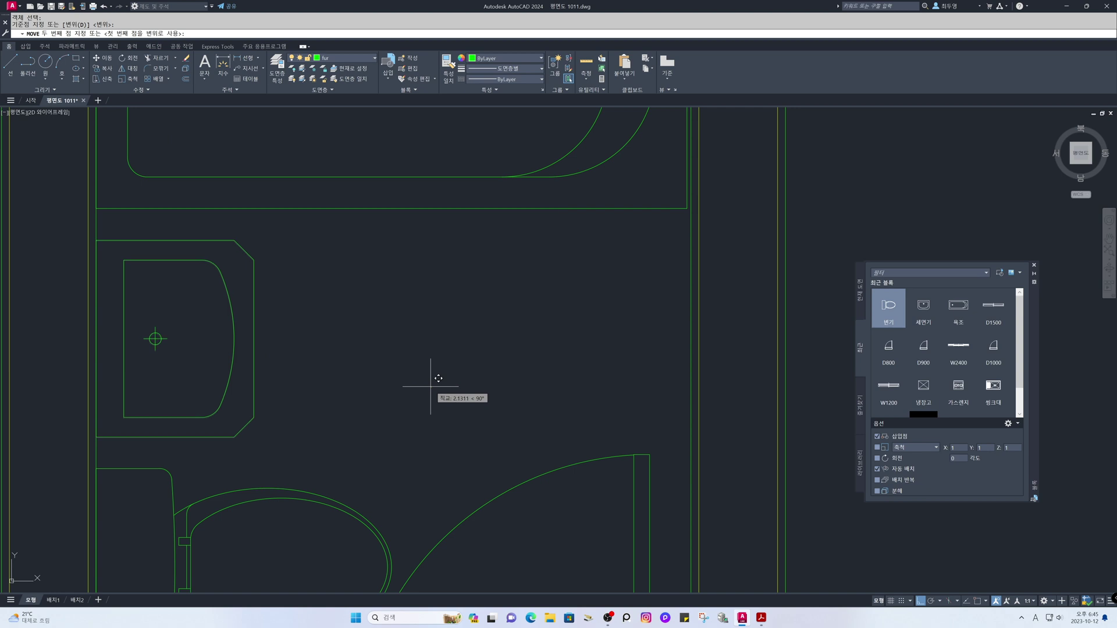
click(431, 386)
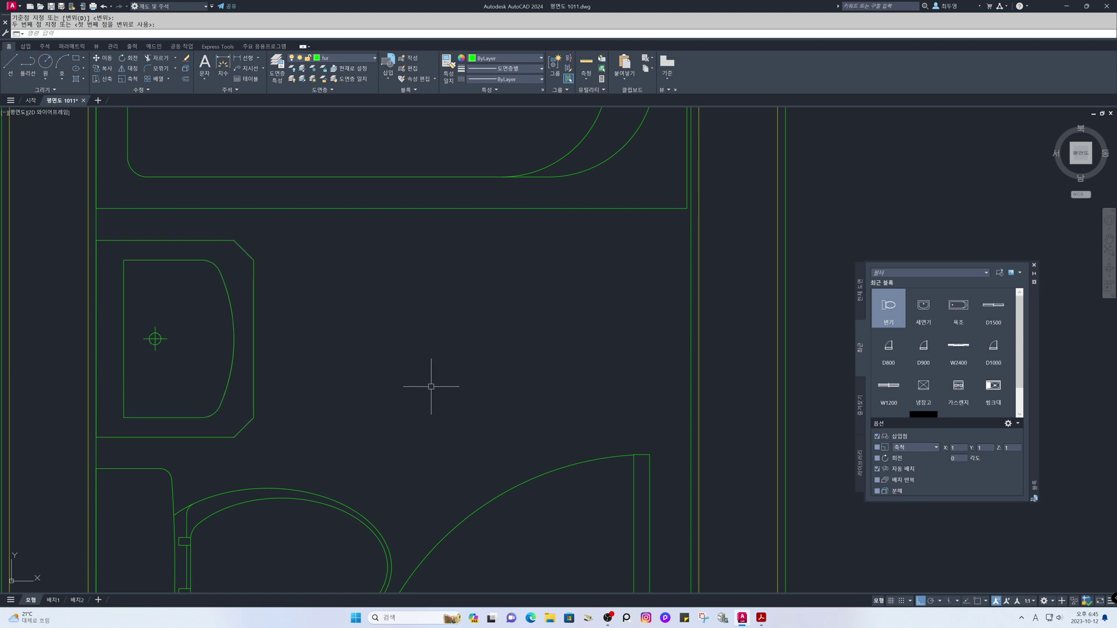
scroll(442, 394, down, 4)
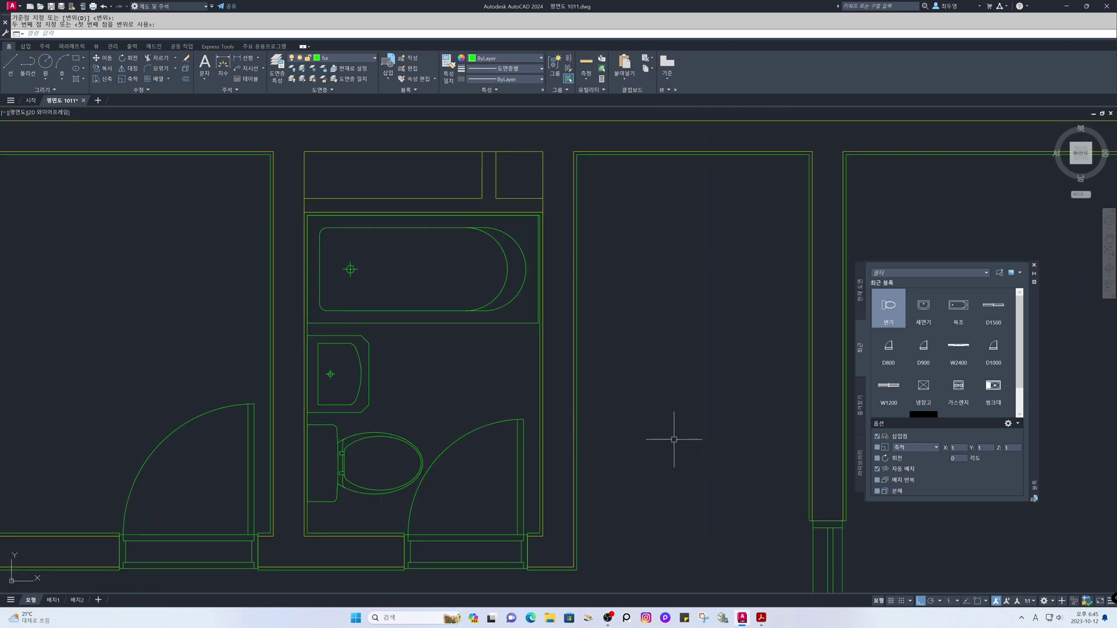
Step: Insert the gas range block 가스렌지 rotated 90° at the kitchen's northwest inner corner, with object snap on
scroll(671, 438, down, 2)
mouse_move(667, 436)
middle_down()
mouse_move(594, 419)
mouse_move(593, 430)
middle_up()
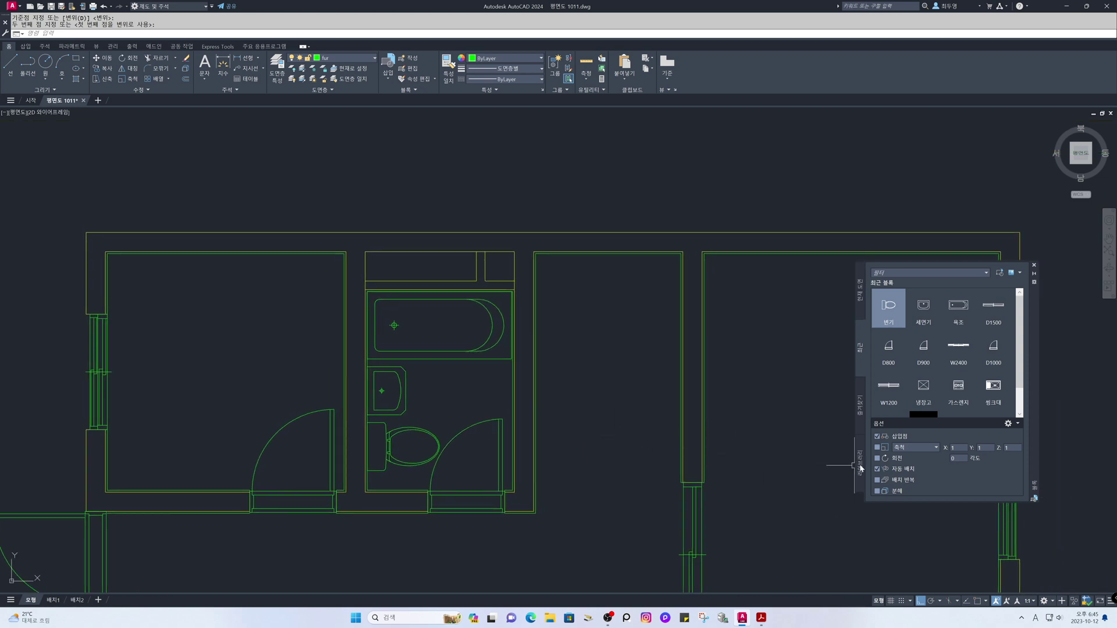
click(958, 386)
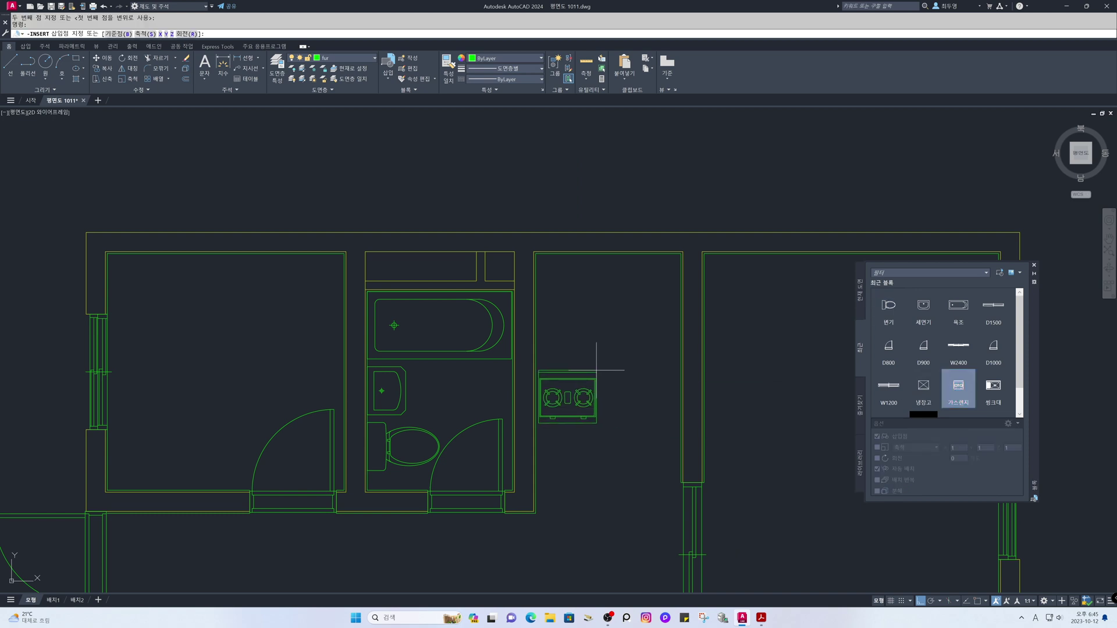
text(R)
key(Return)
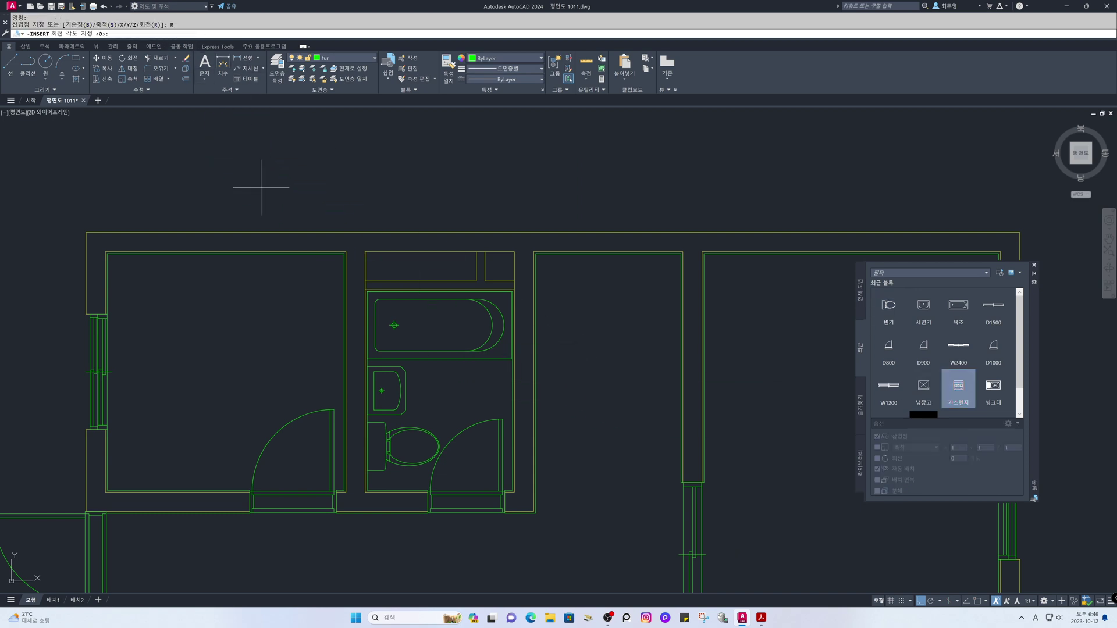
text(90)
key(Return)
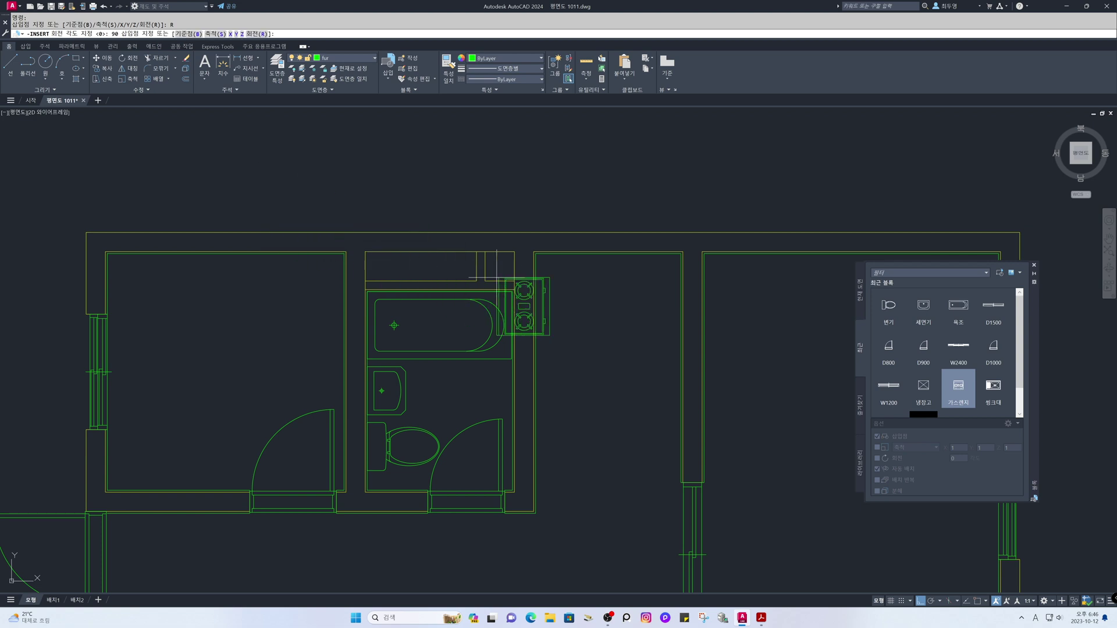
key(F3)
scroll(535, 253, up, 4)
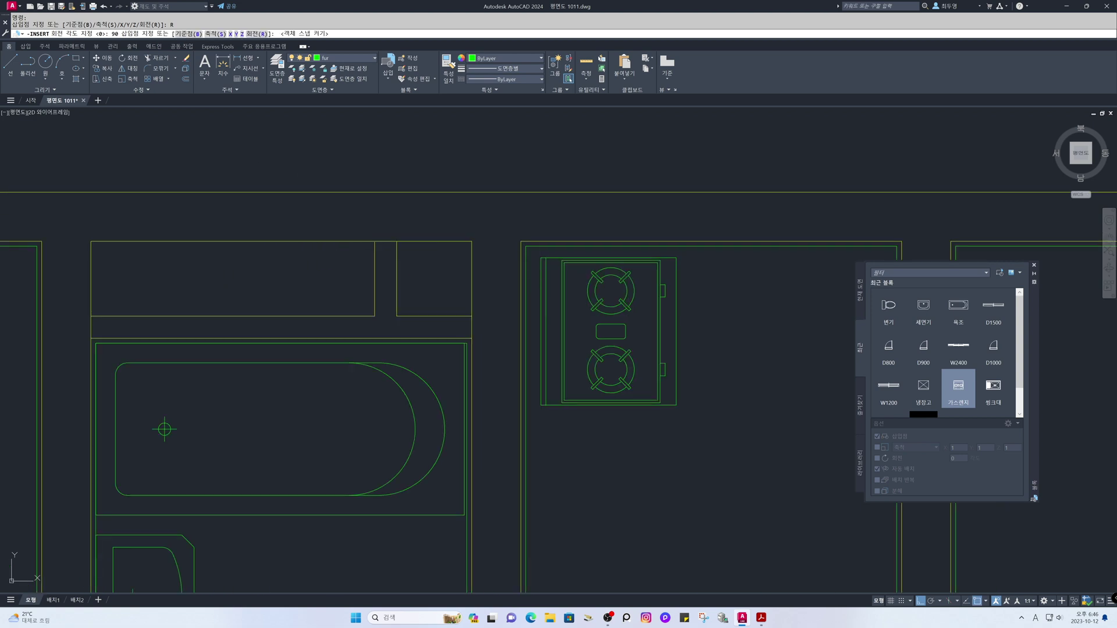
click(535, 265)
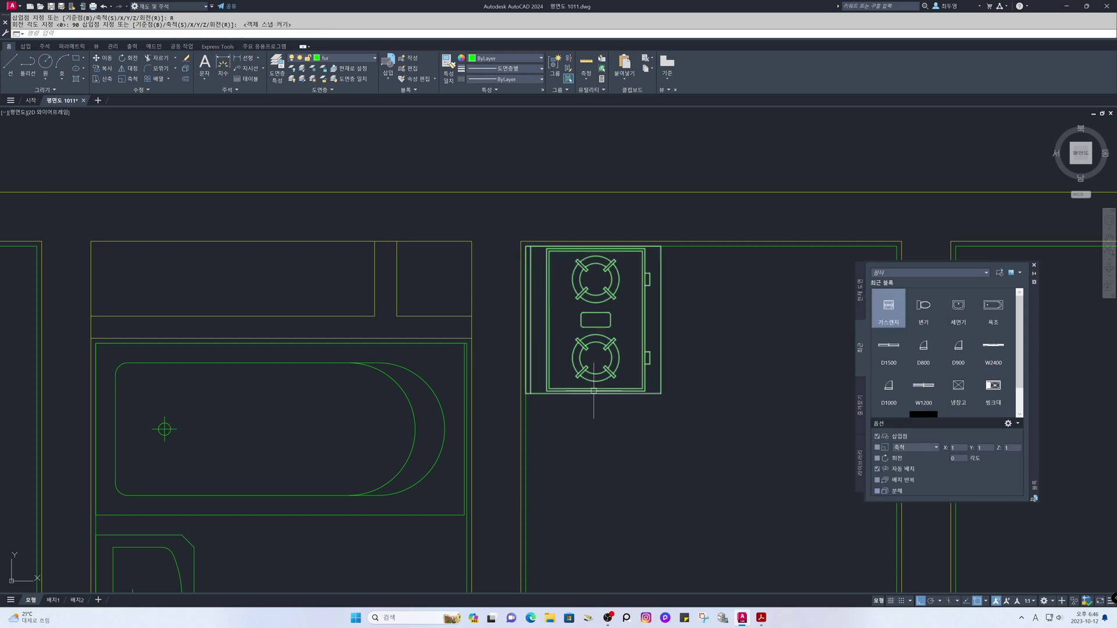
scroll(589, 372, down, 3)
middle_drag(588, 374, 576, 296)
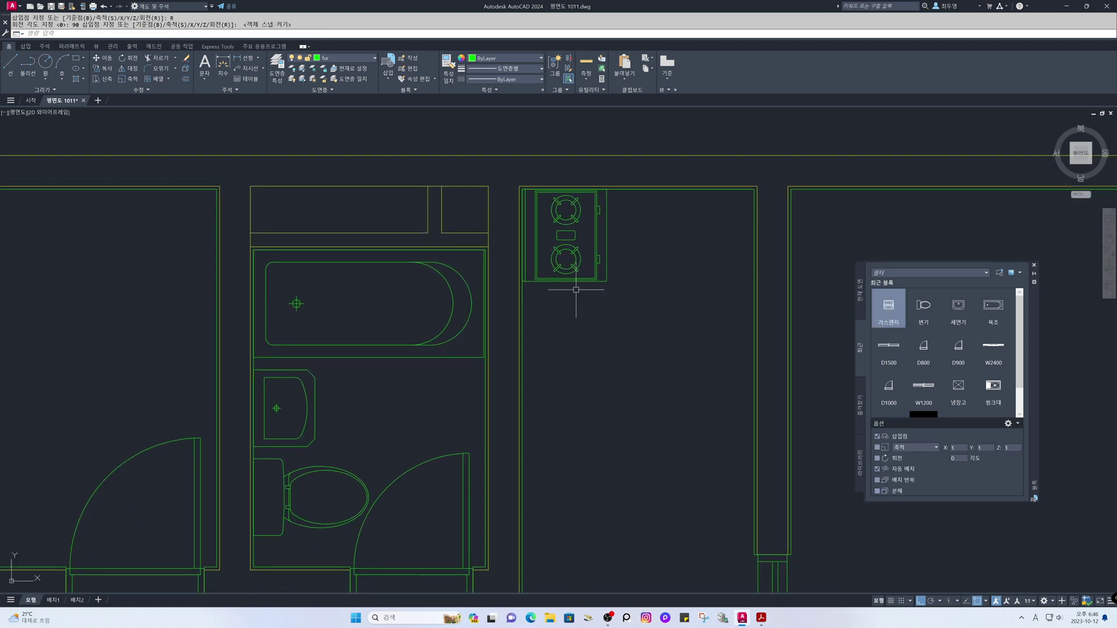
Step: Insert the kitchen sink block rotated 90° against the kitchen's west wall, directly below the gas range
scroll(574, 297, down, 2)
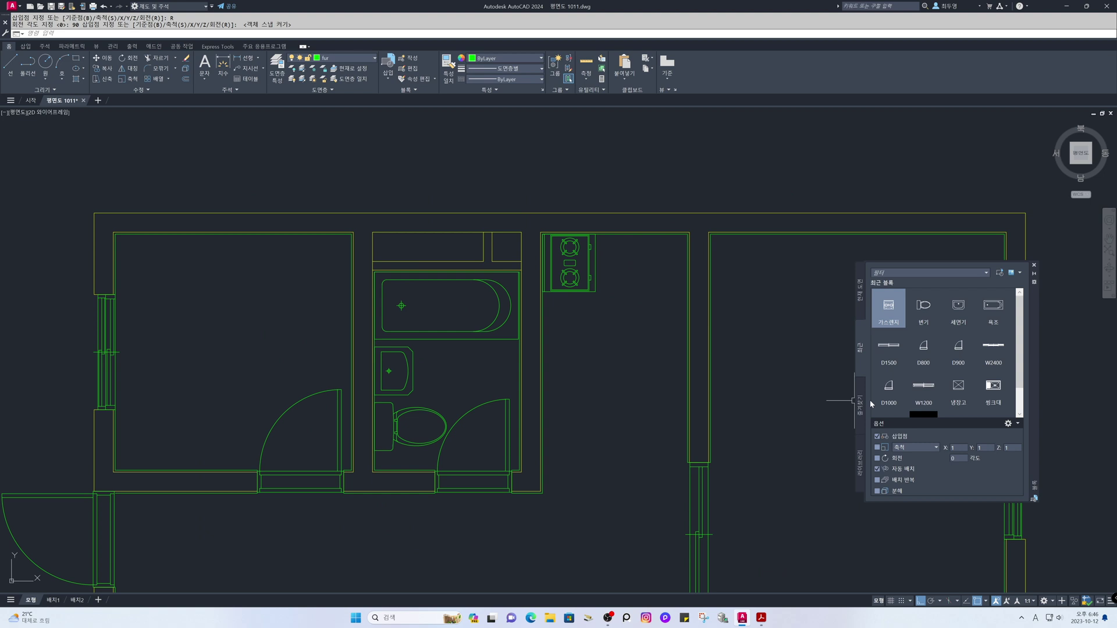
click(992, 387)
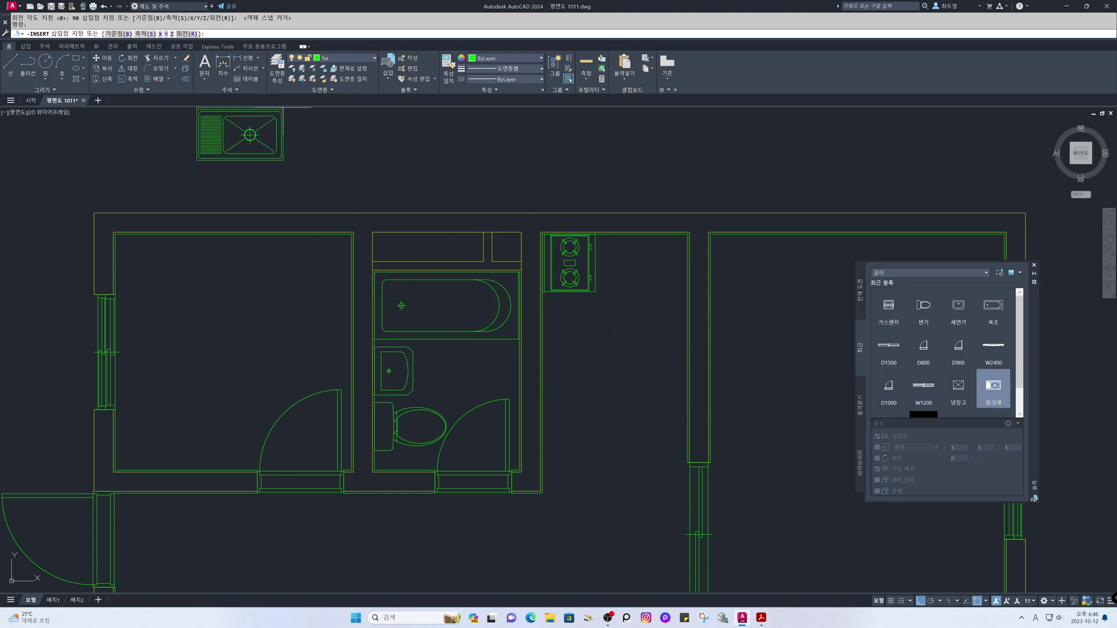
text(R)
key(Return)
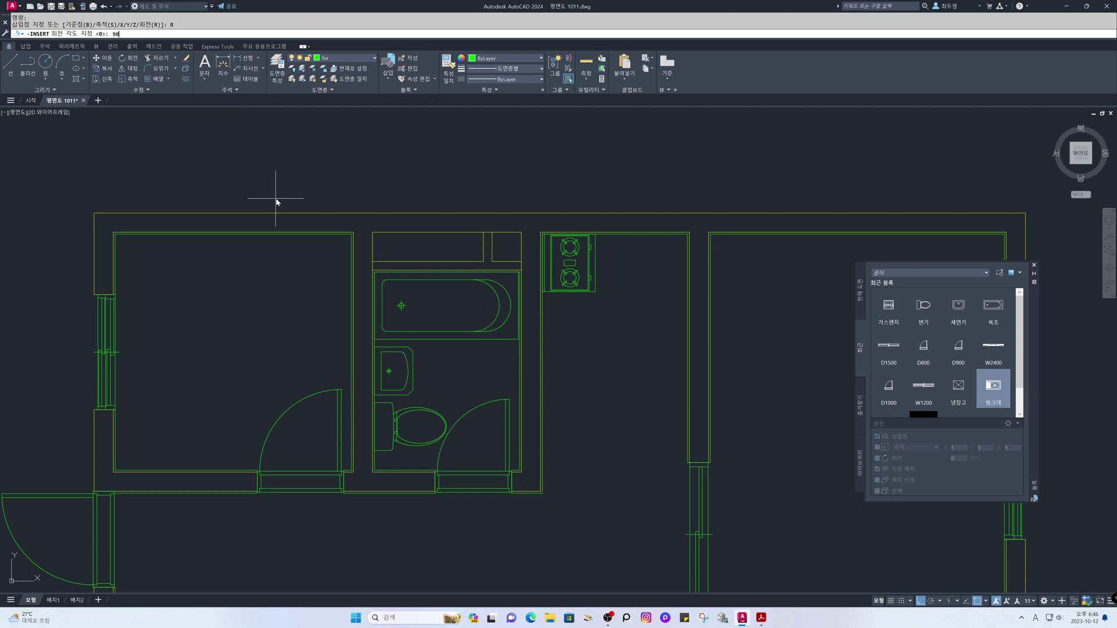
text(90)
key(Return)
scroll(546, 295, up, 4)
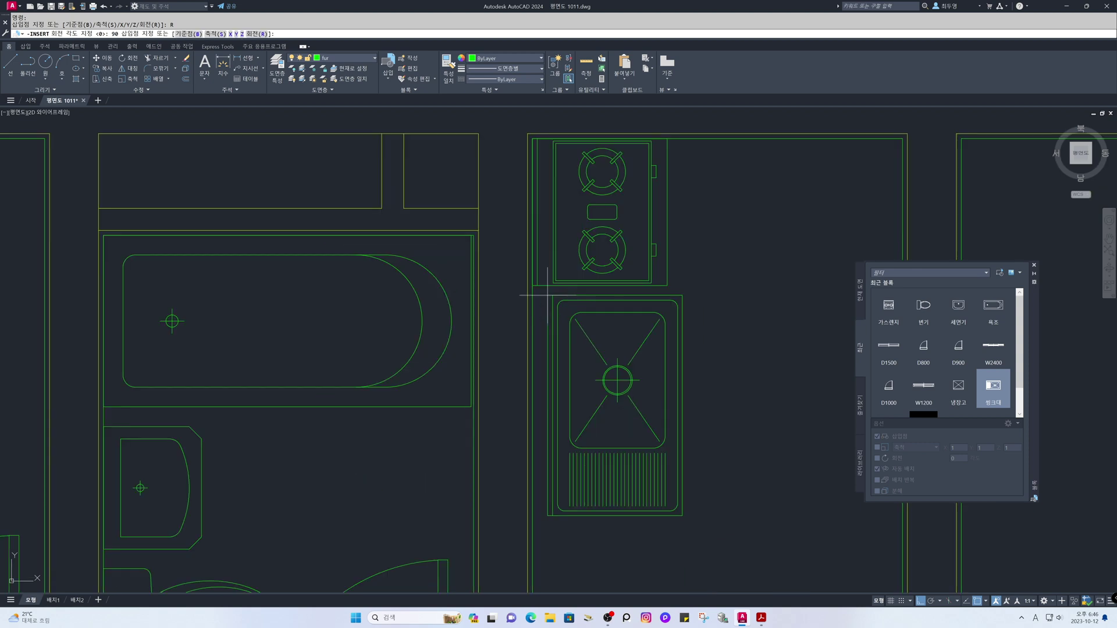
scroll(524, 287, up, 2)
click(525, 281)
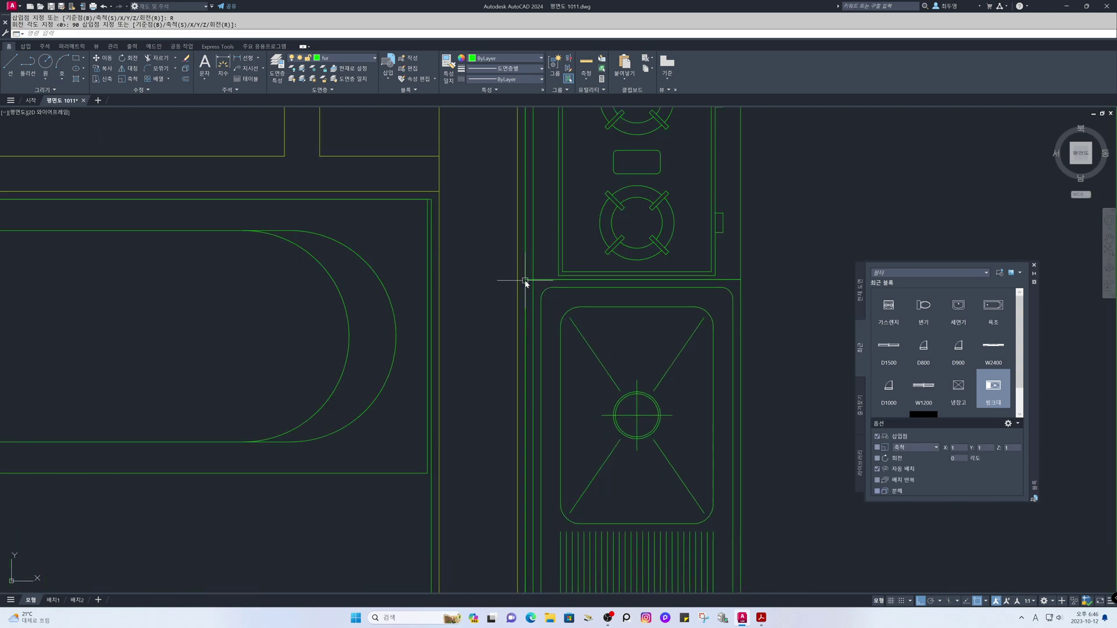
Step: Insert the refrigerator block 냉장고 rotated 90° directly below the kitchen sink, and close the block palette
scroll(497, 345, down, 5)
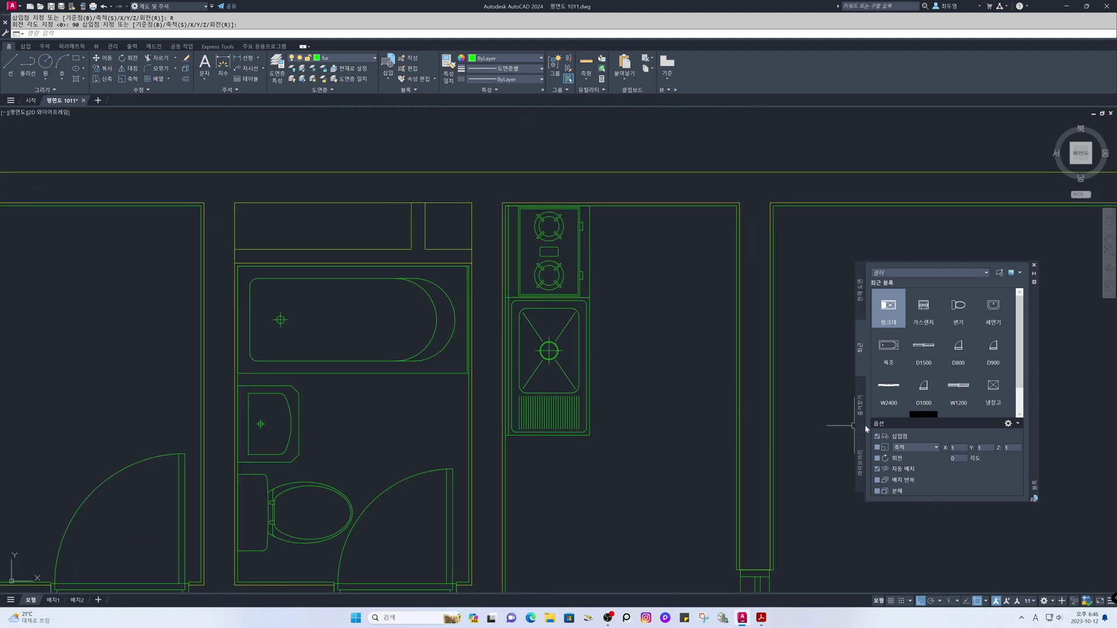
click(993, 386)
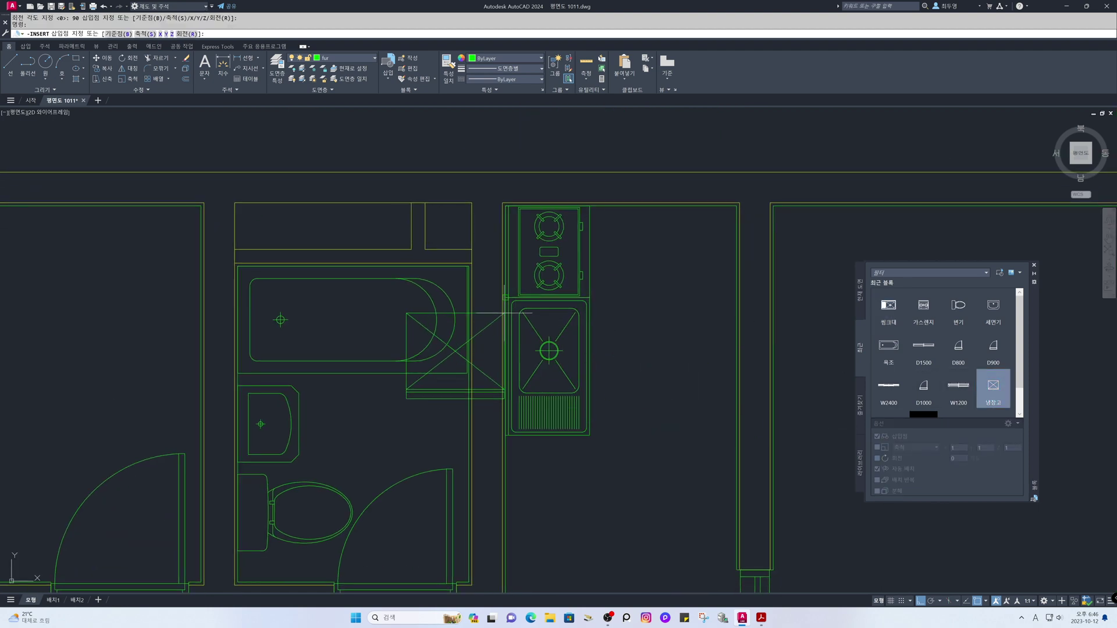
text(R)
key(Return)
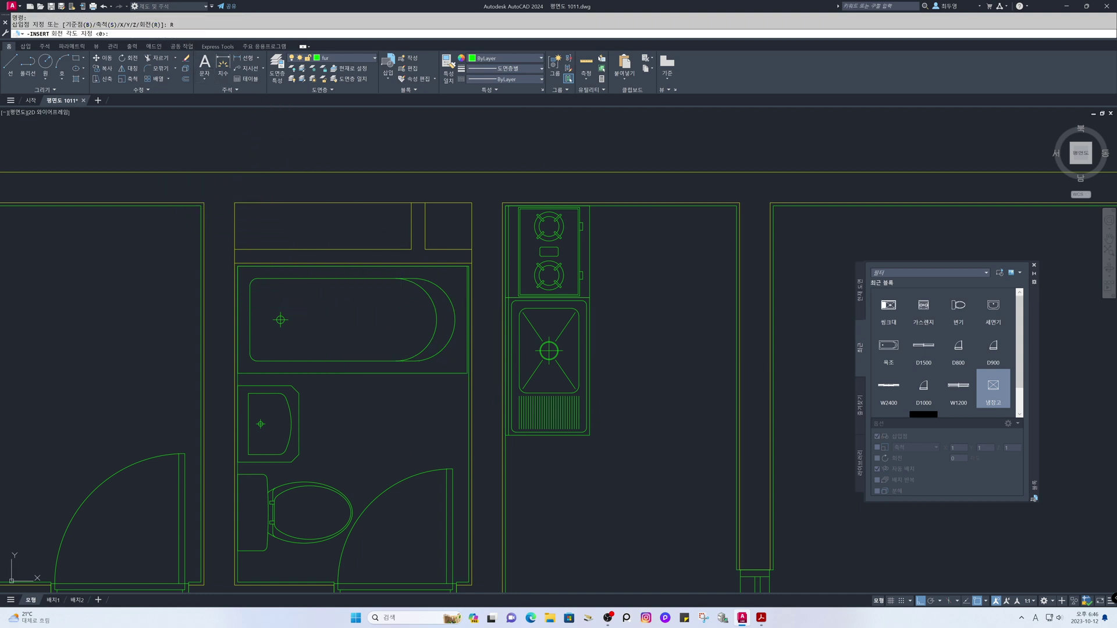
text(90)
key(Return)
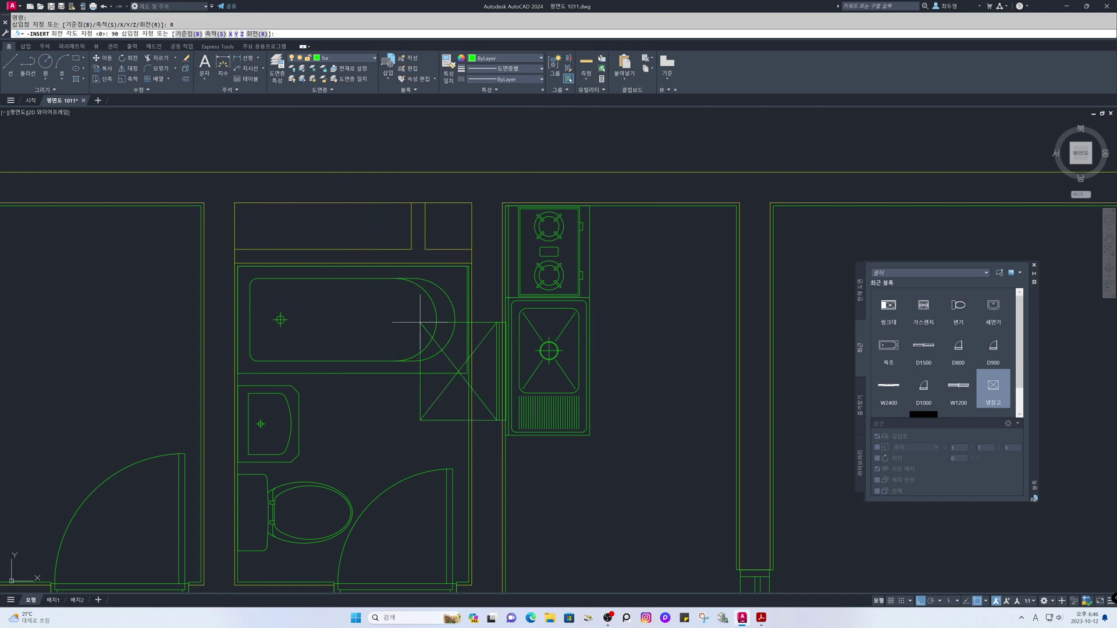
scroll(513, 453, up, 4)
scroll(513, 453, up, 2)
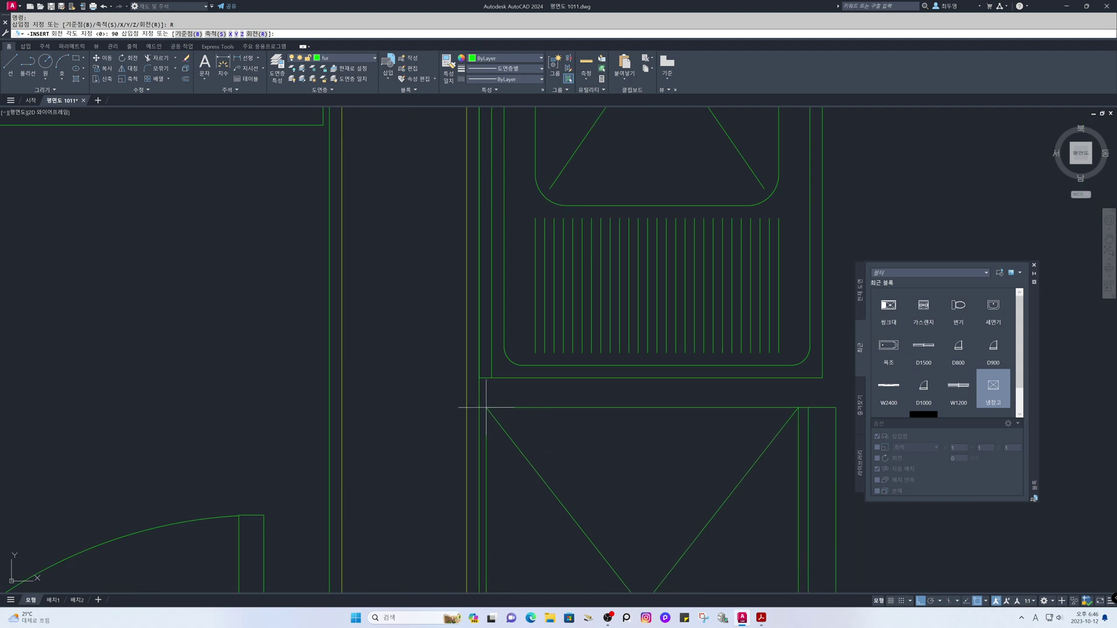
click(479, 378)
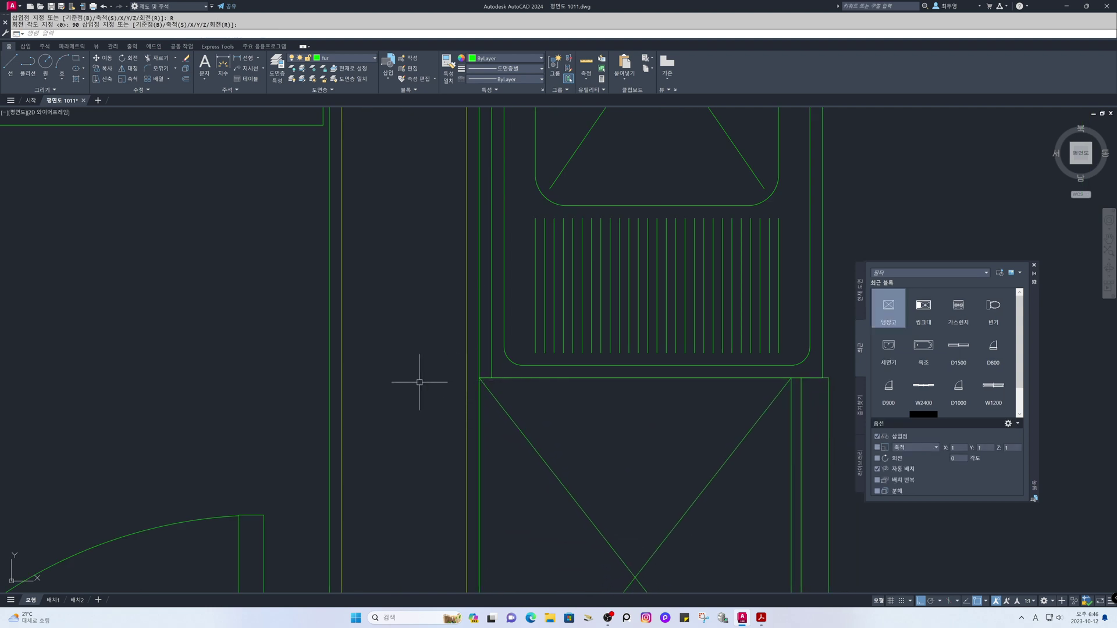
scroll(426, 382, down, 5)
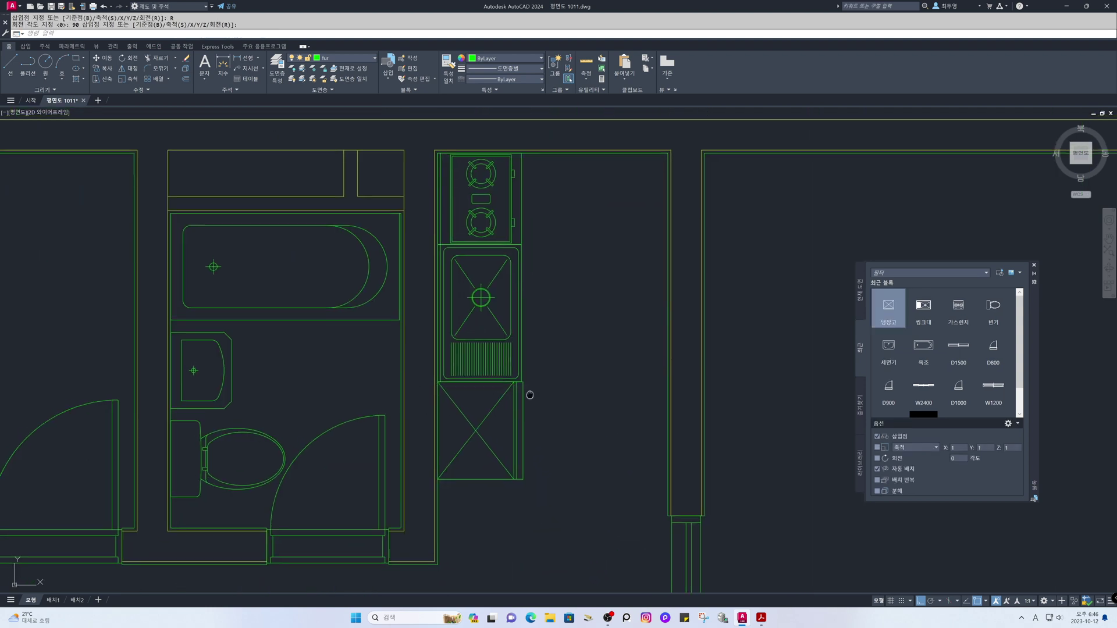
middle_drag(528, 392, 543, 423)
scroll(410, 387, down, 4)
middle_drag(410, 387, 479, 372)
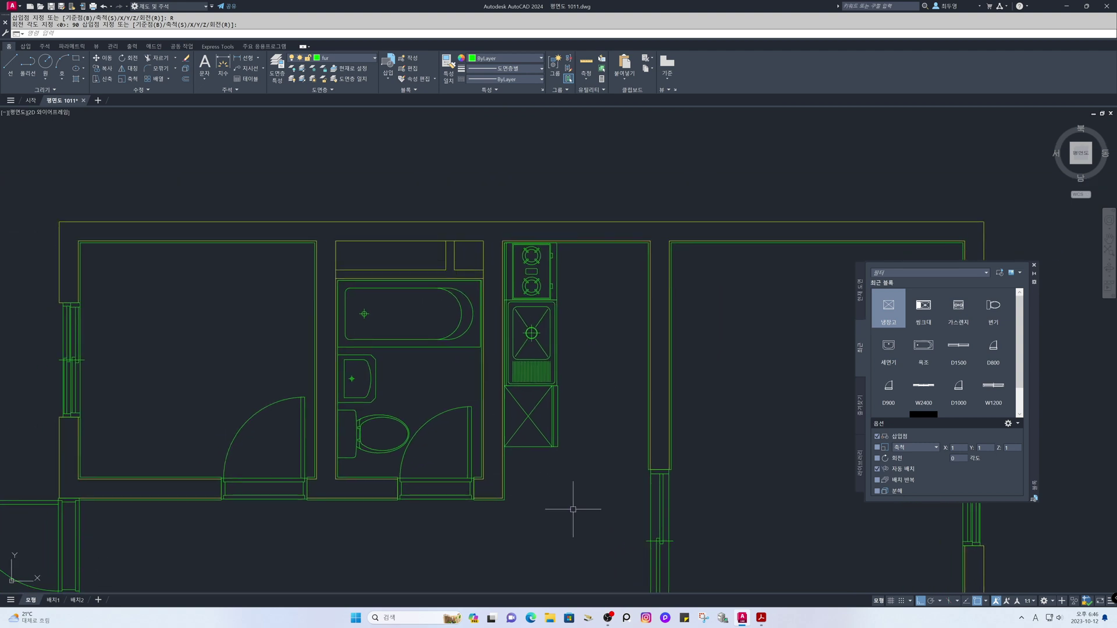
scroll(573, 509, down, 2)
middle_drag(573, 508, 551, 419)
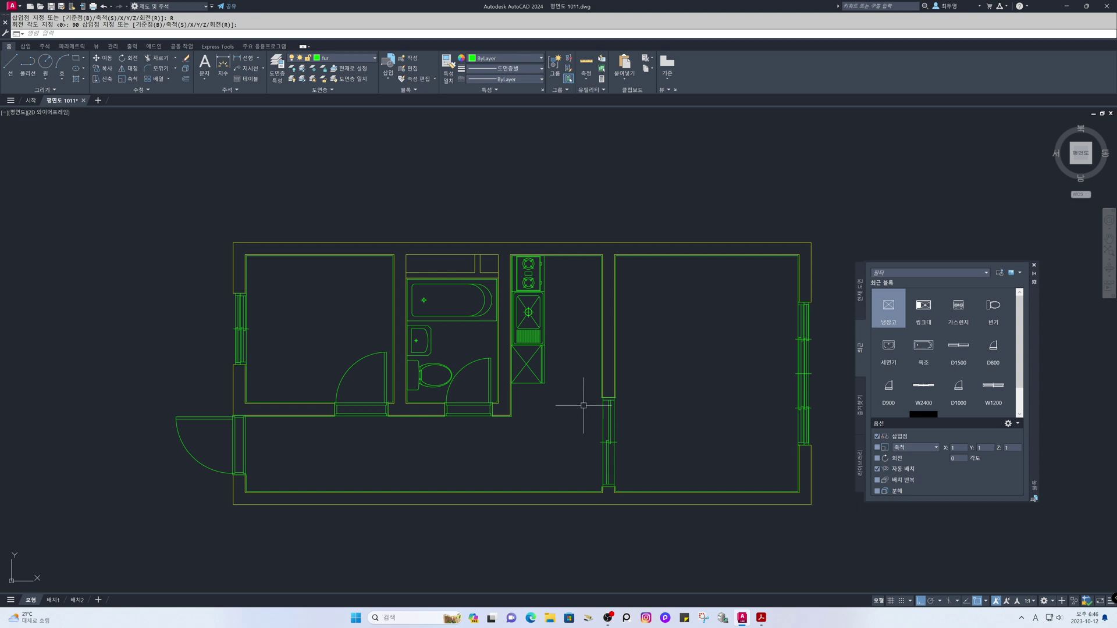
click(1034, 266)
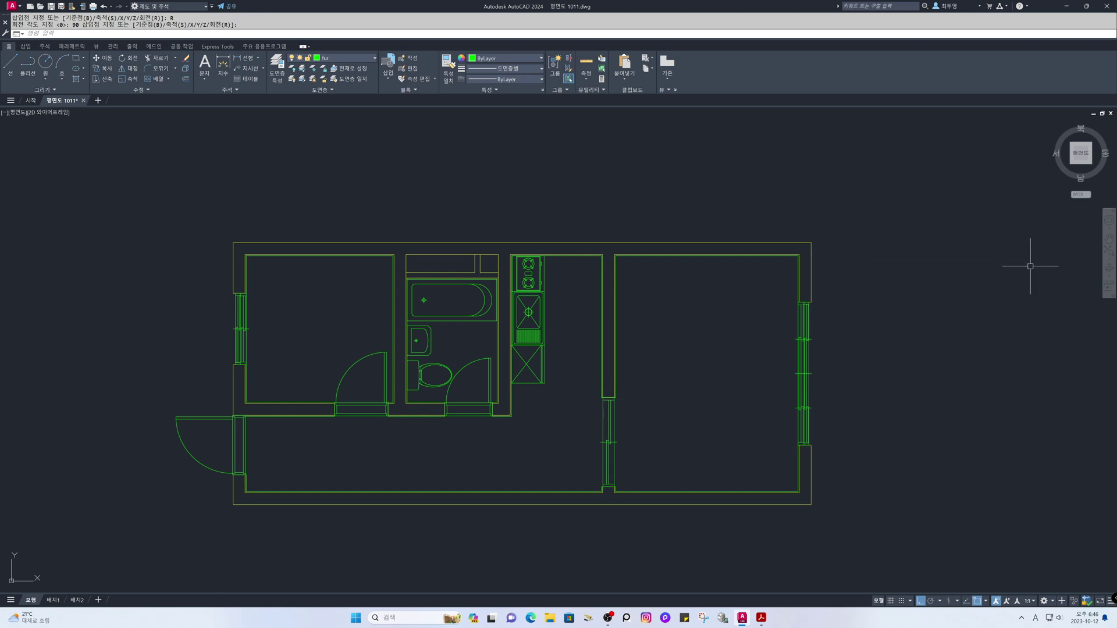
middle_drag(533, 429, 539, 433)
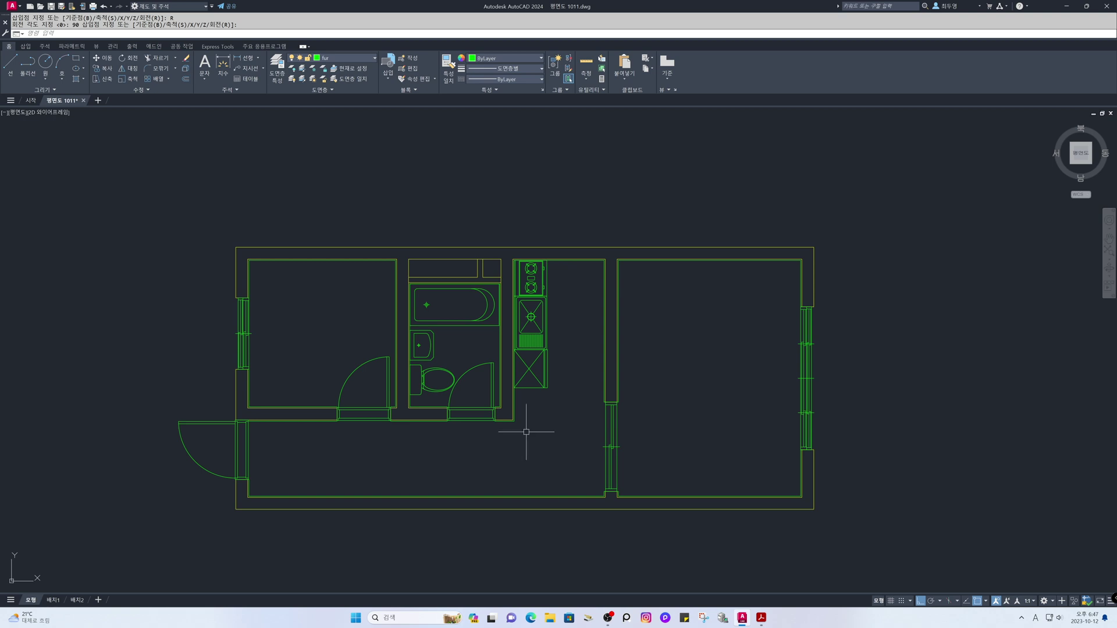
Step: Make layer ele current and draw a line closing the west window opening along the outer wall face, from its upper to its lower corner
click(370, 60)
click(351, 100)
middle_drag(194, 324, 476, 346)
scroll(476, 346, up, 4)
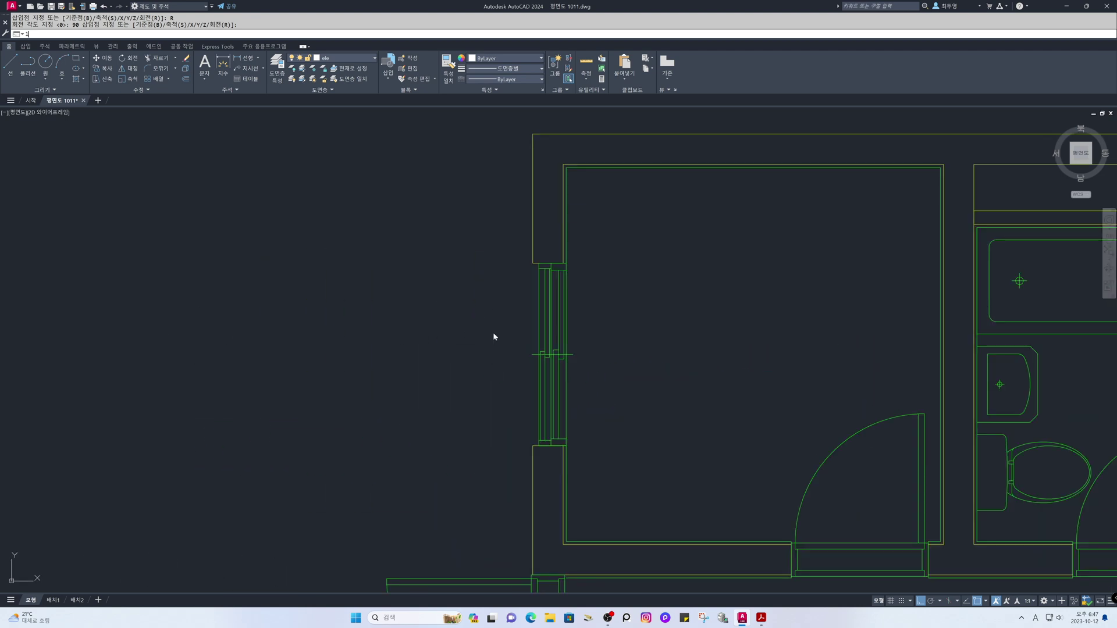
key(Return)
click(533, 263)
click(532, 446)
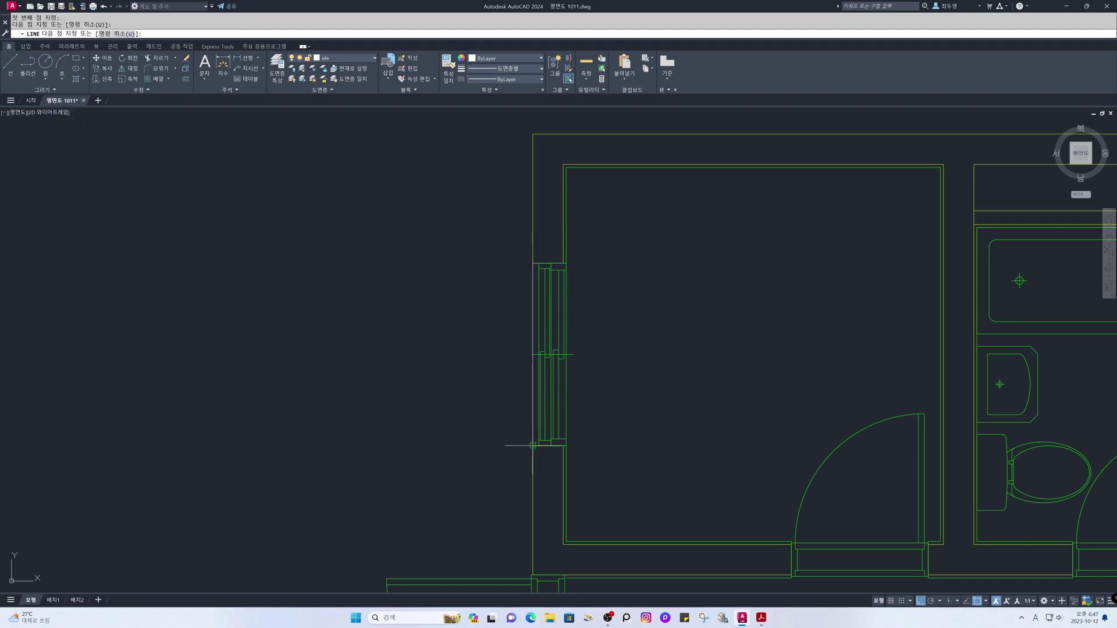
key(Return)
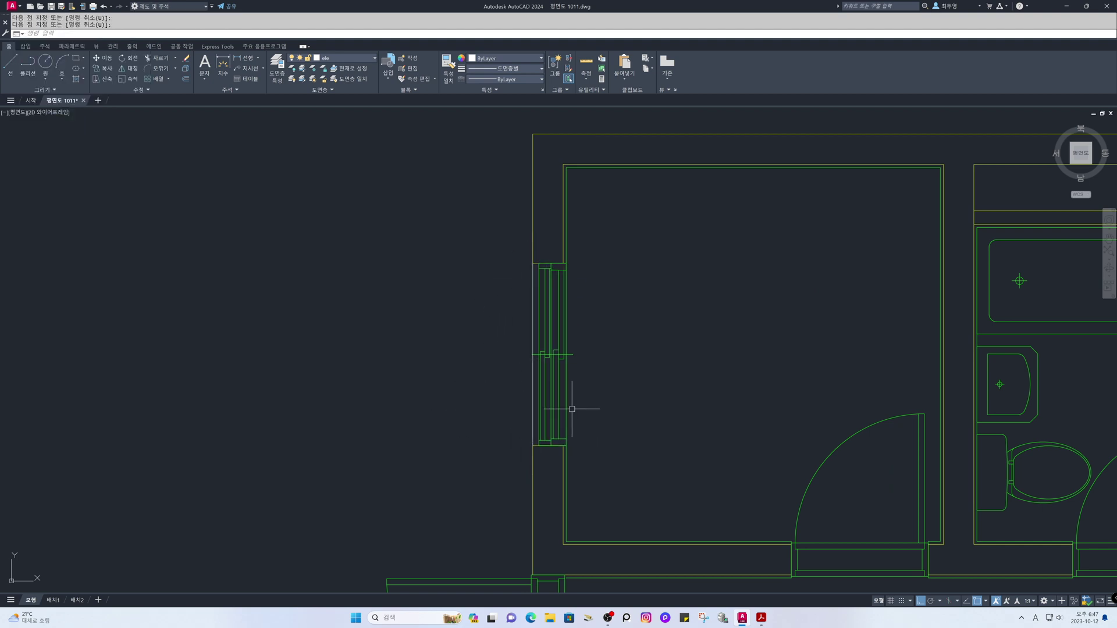
Step: Thaw the centerline layer cen
scroll(572, 409, down, 2)
middle_drag(570, 404, 488, 337)
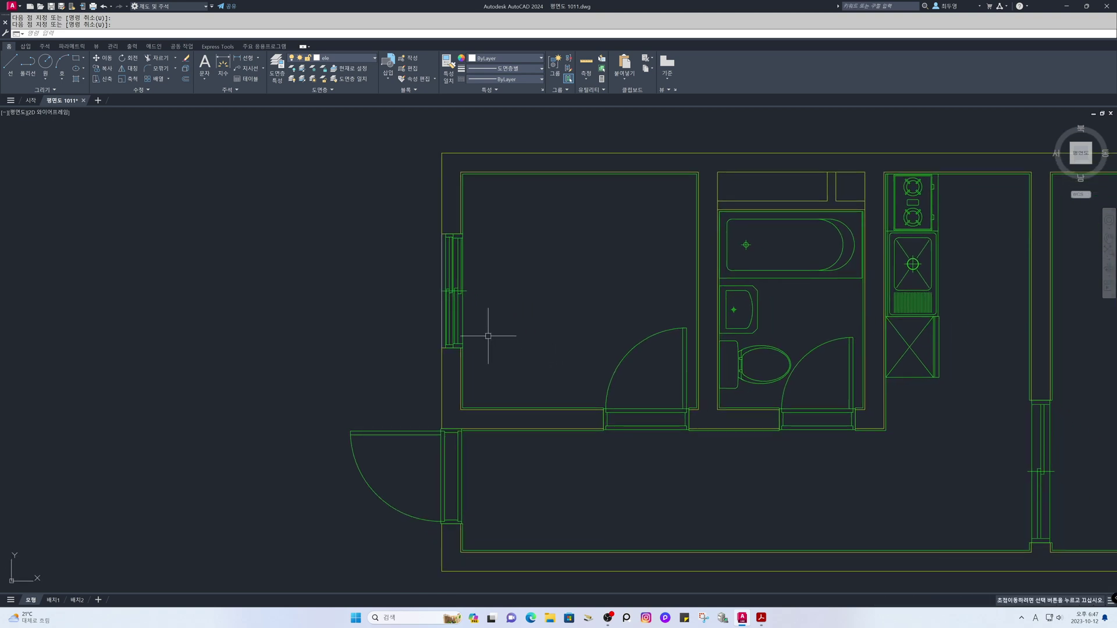
click(359, 57)
click(302, 80)
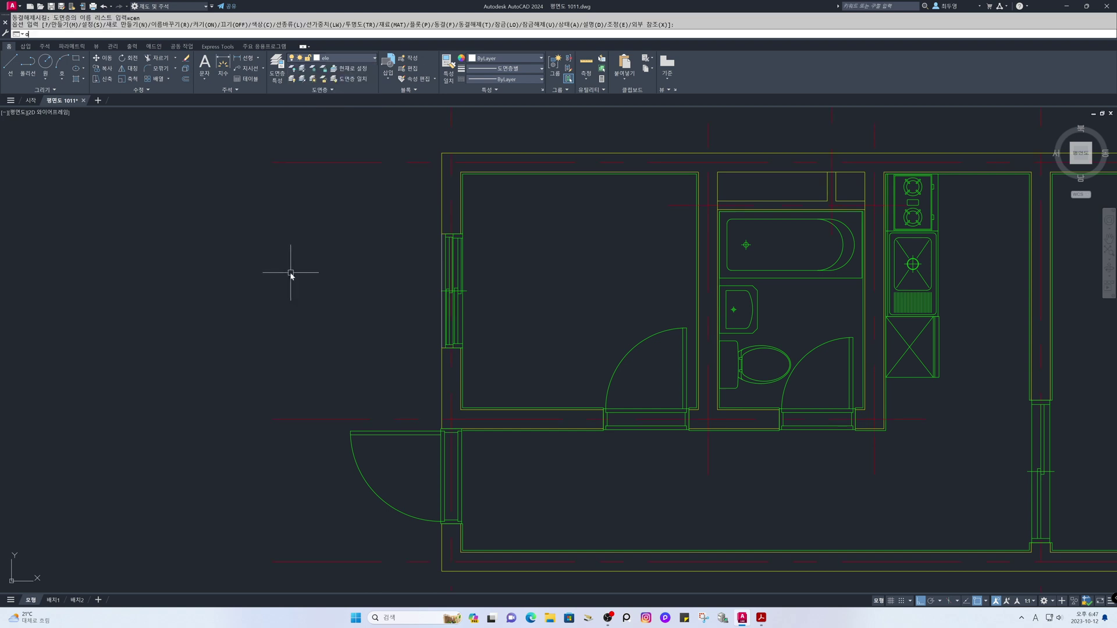
Step: Offset the west wall's vertical centerline 1100 toward the inside of the plan, with the offset's layer option set to current
key(Return)
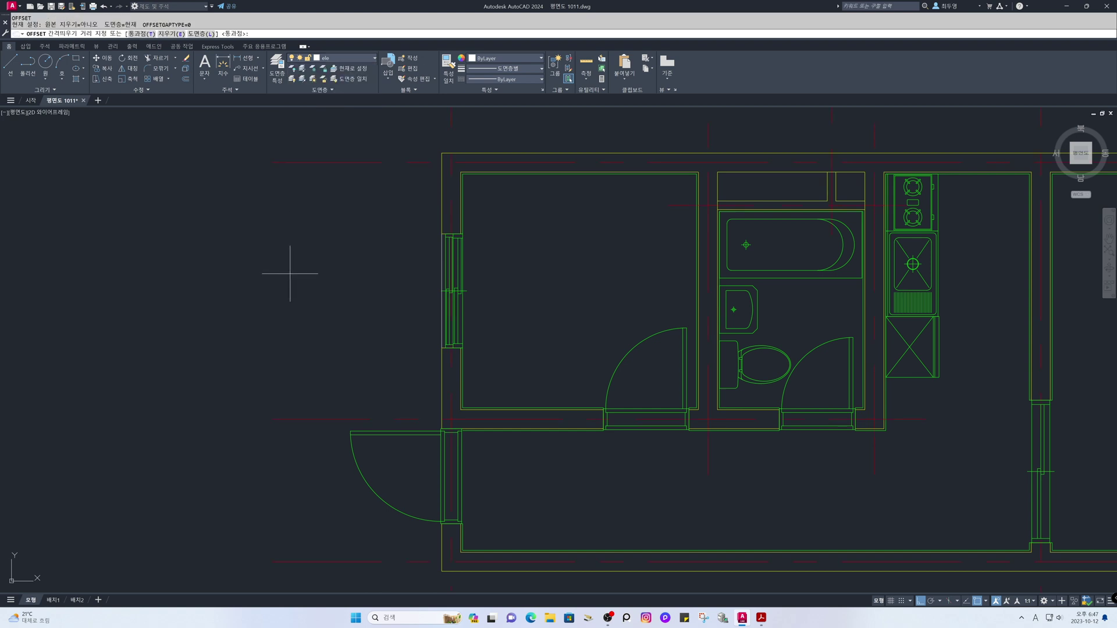
click(198, 35)
click(164, 35)
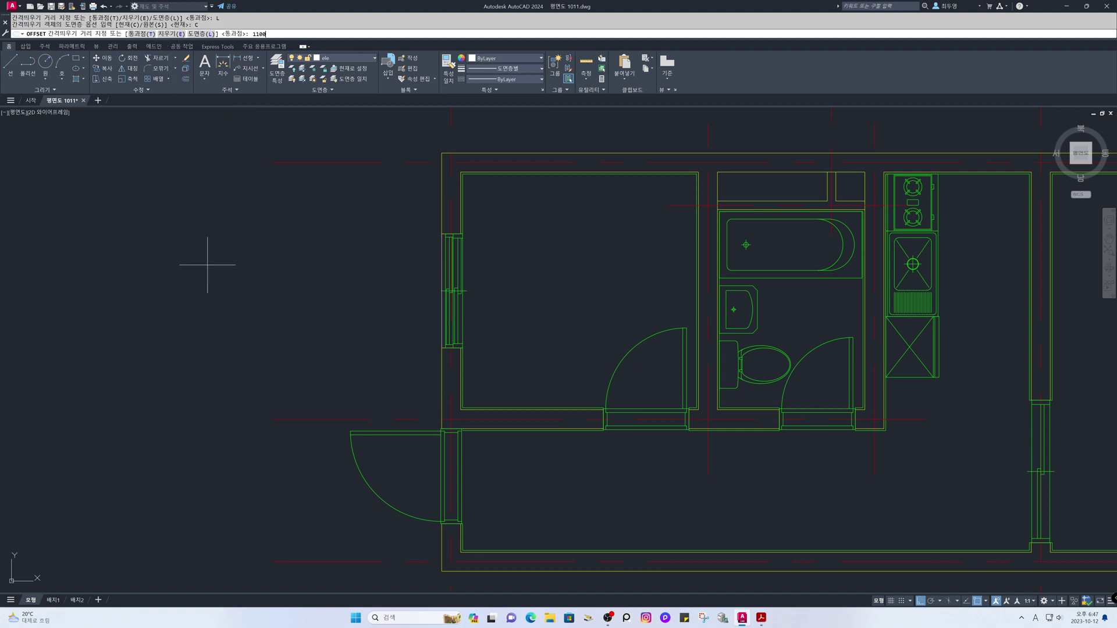
key(Return)
click(451, 405)
click(468, 427)
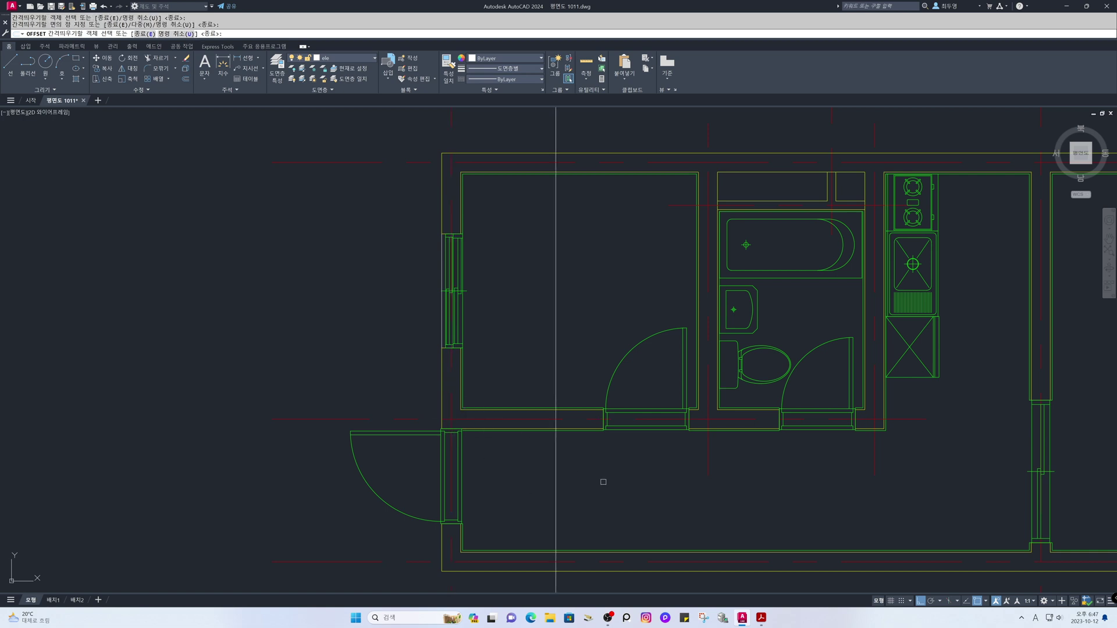
Step: Trim the offset vertical line at both ends to the finish lines of the entrance hall's upper and lower walls
key(Escape)
middle_drag(526, 508, 523, 372)
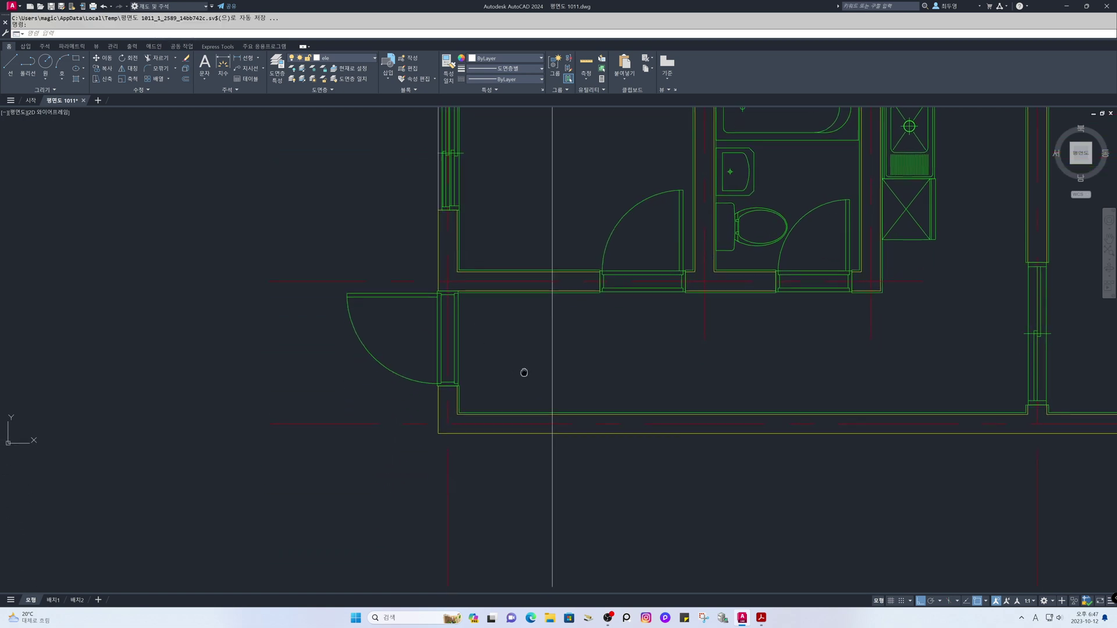
scroll(523, 361, up, 4)
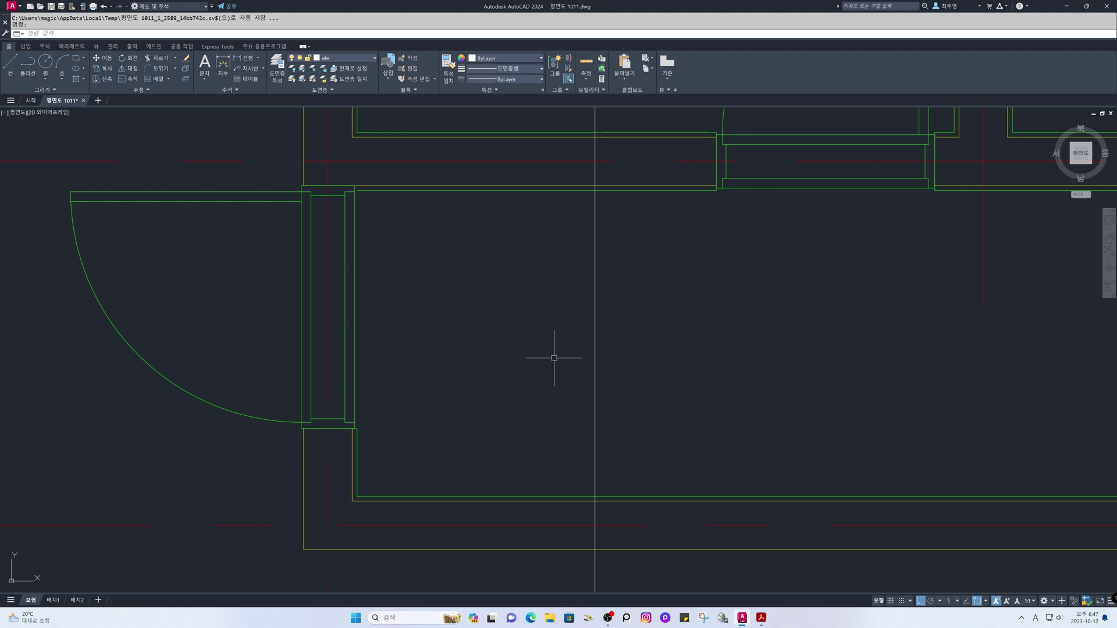
click(552, 496)
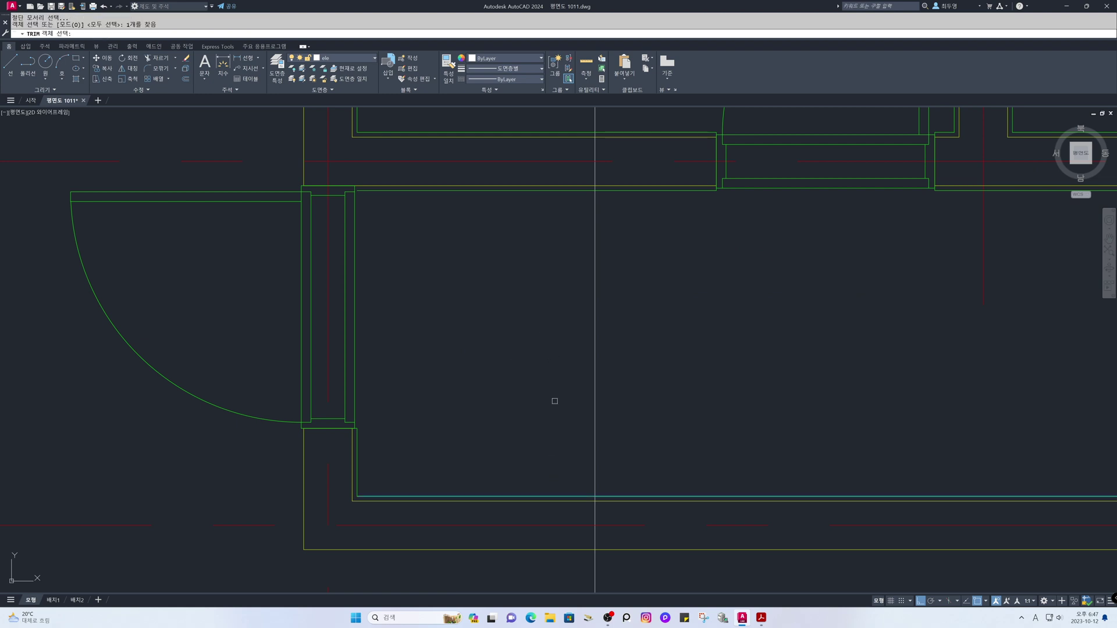
click(561, 190)
key(Return)
click(594, 172)
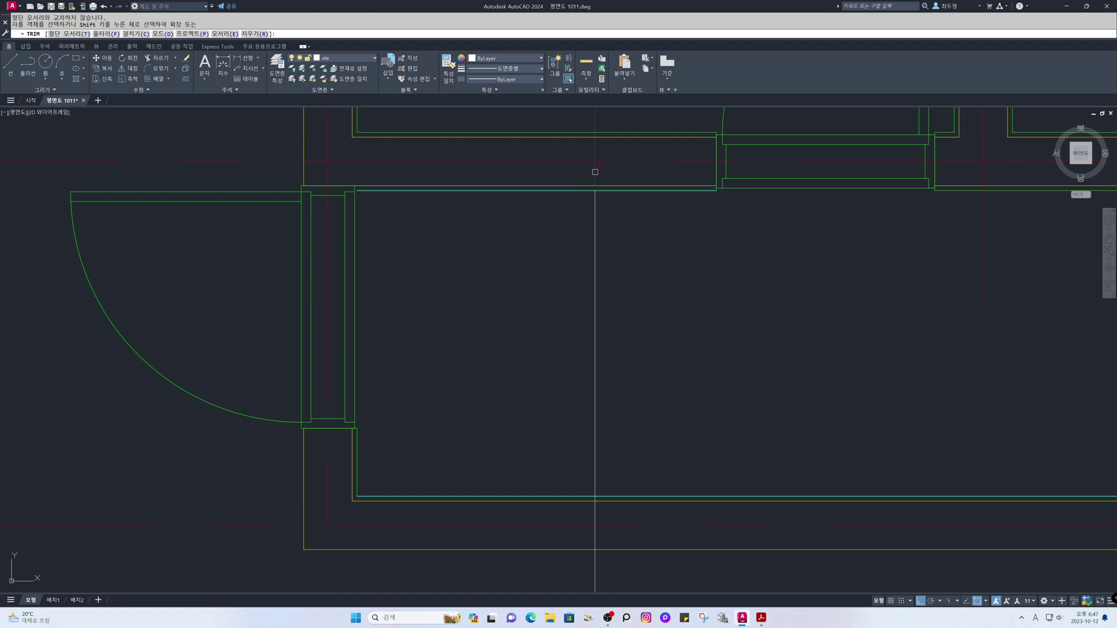
click(593, 512)
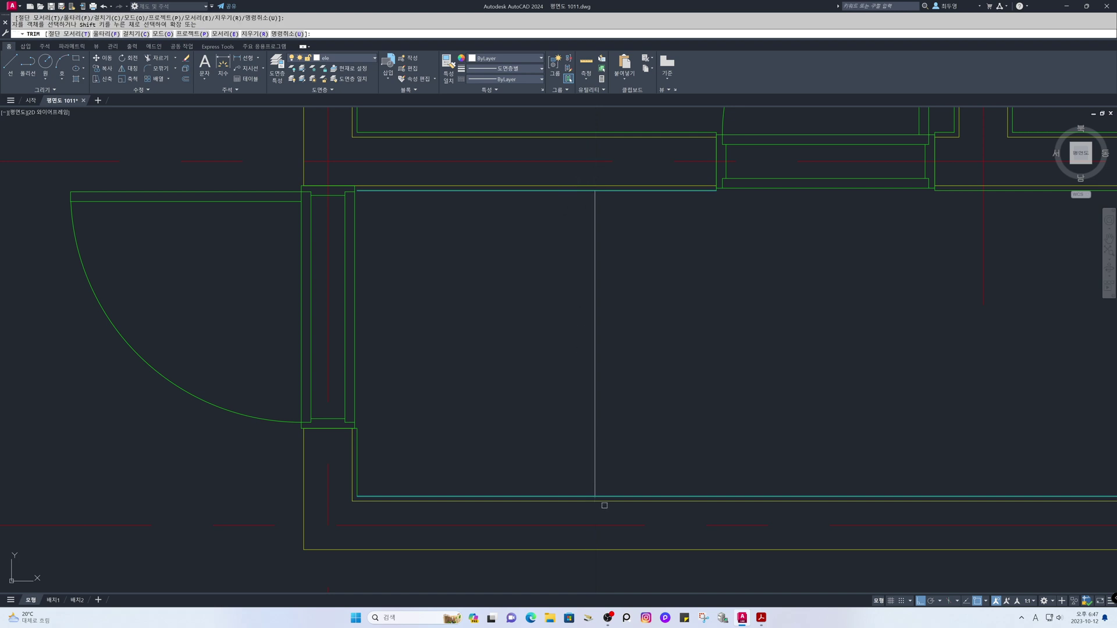
key(Return)
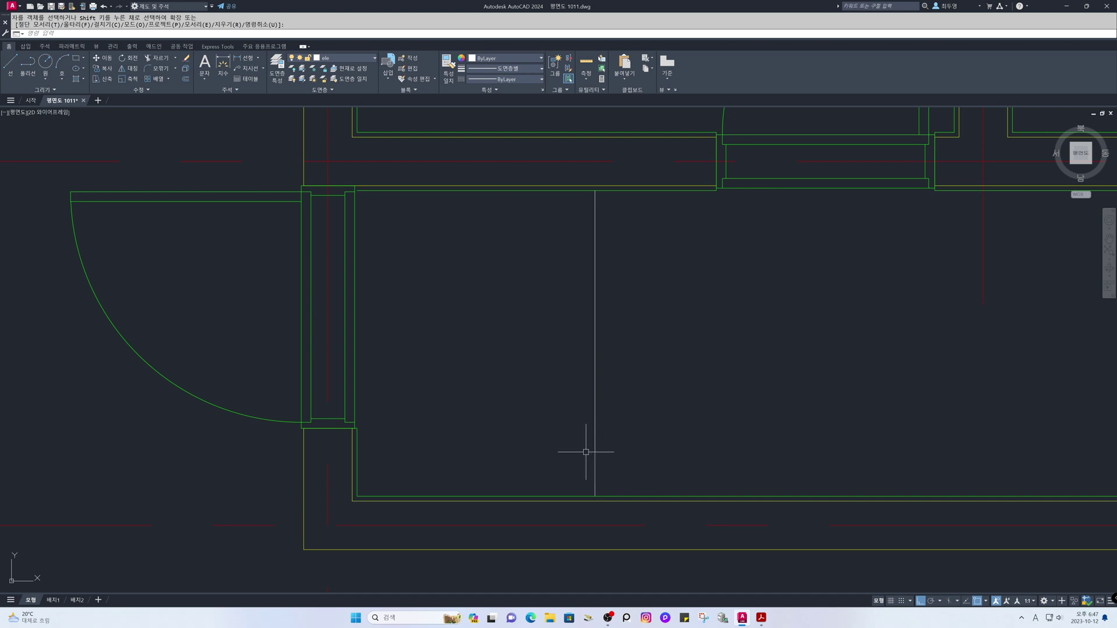
Step: Draw a horizontal line from the entrance door opening's lower inside corner and shorten its far end to meet the trimmed vertical line
text(l)
key(Return)
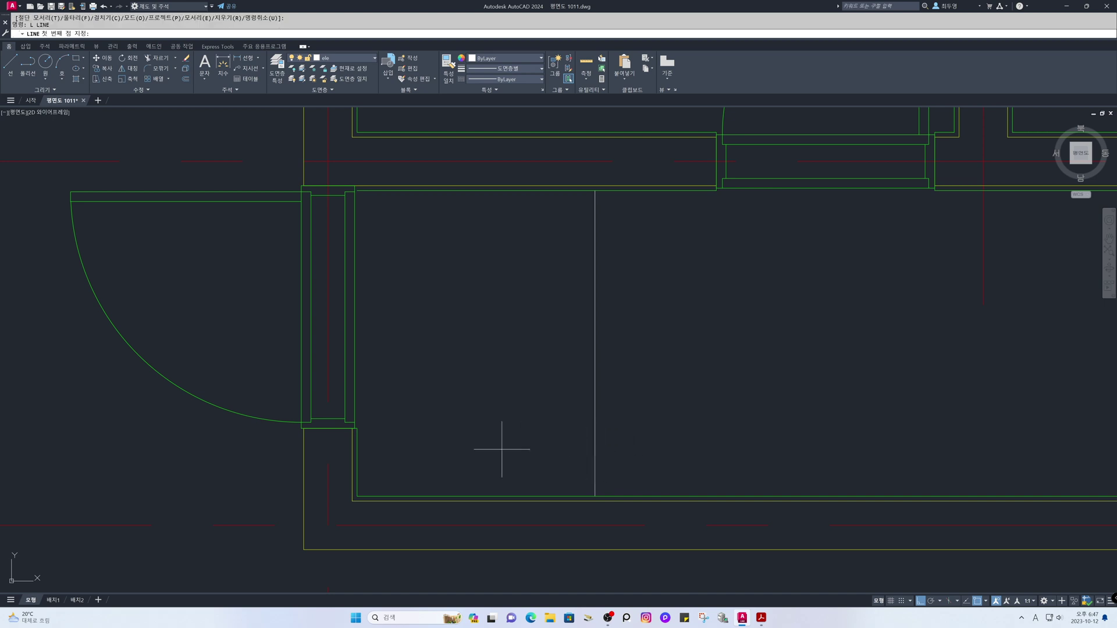
click(358, 429)
click(674, 429)
key(Return)
click(661, 428)
click(676, 428)
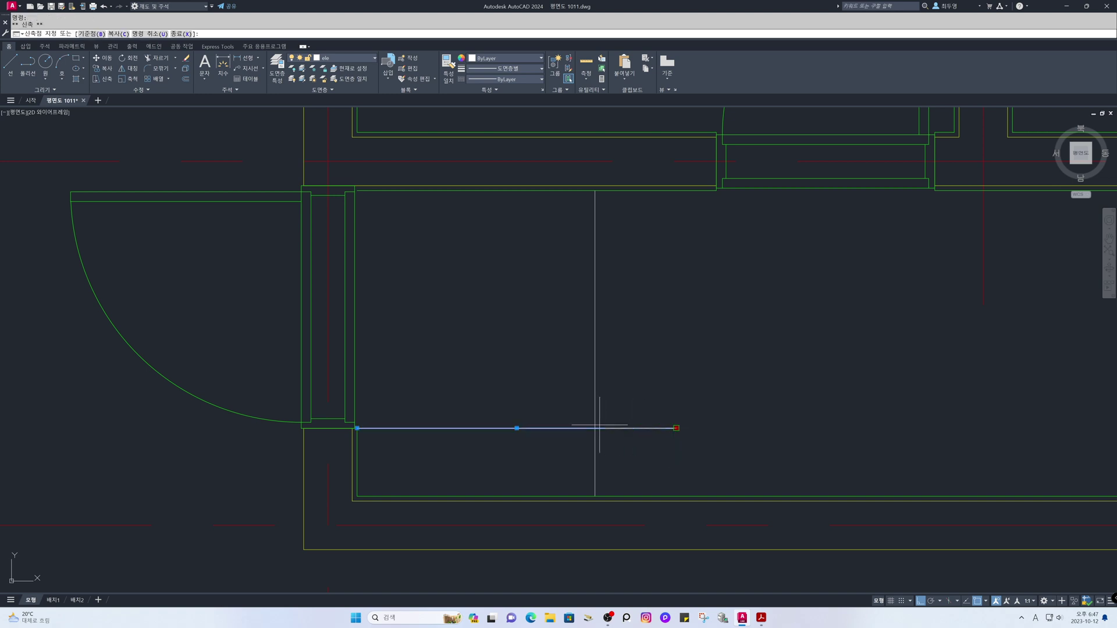
click(595, 428)
key(Escape)
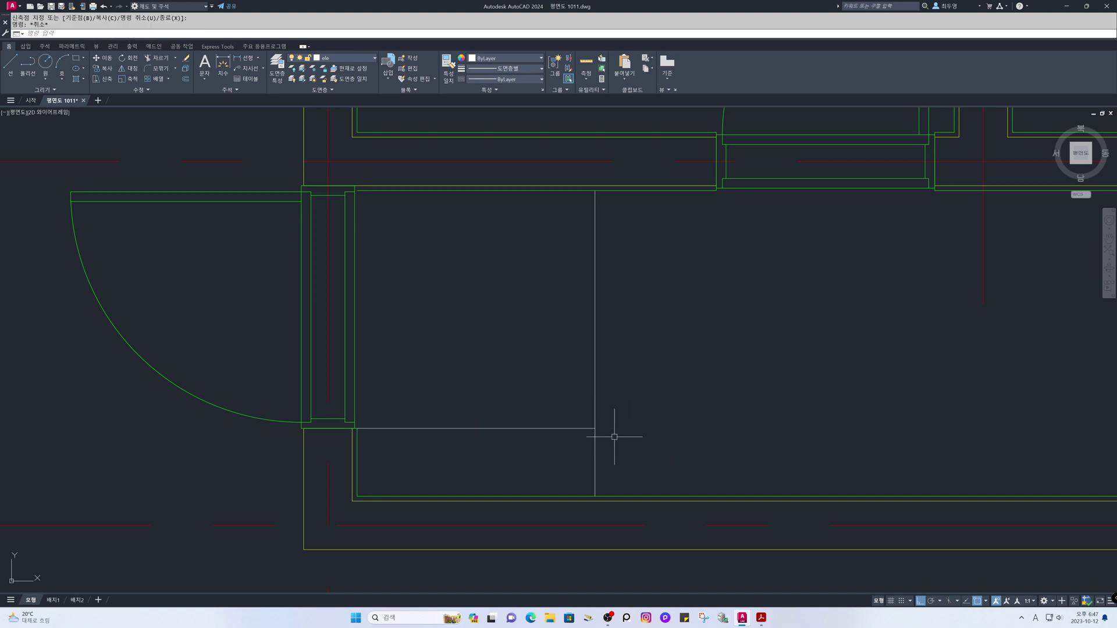
Step: With ortho off, draw a diagonal across the narrow rectangle below the entrance, and extend the hall's upper finish line to the door frame
key(F8)
text(l)
key(Return)
click(595, 428)
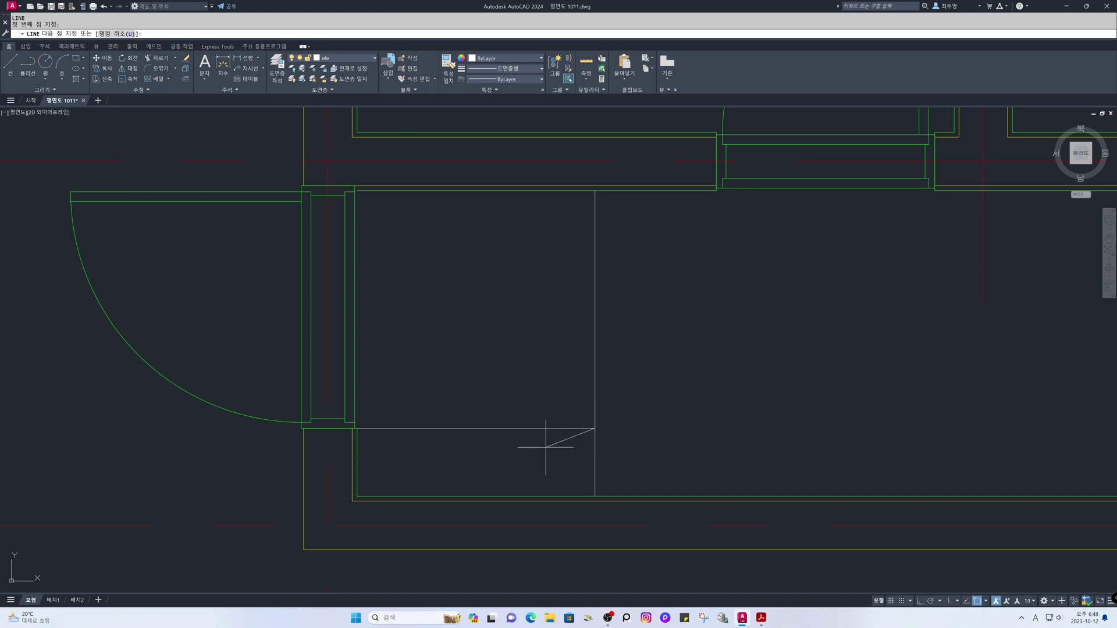
click(356, 496)
key(Return)
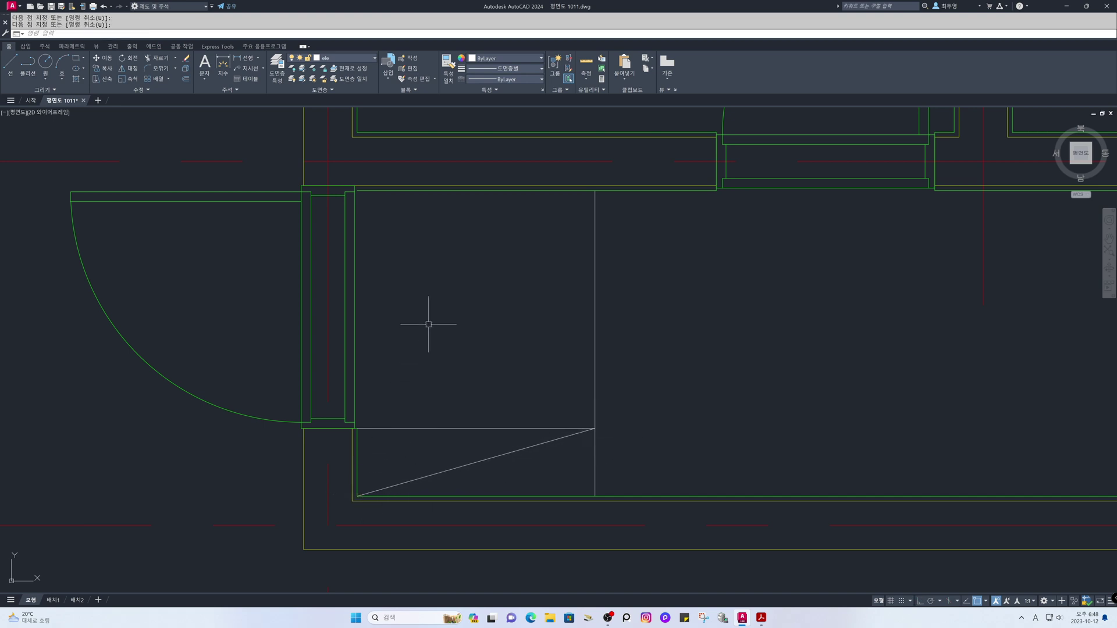
key(Return)
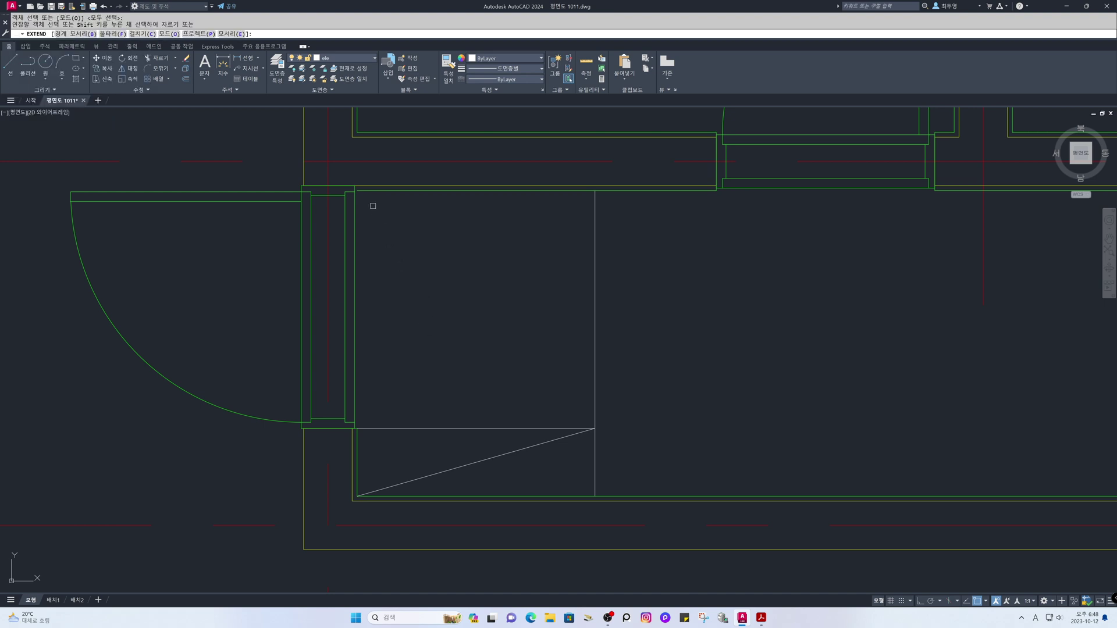
key(Return)
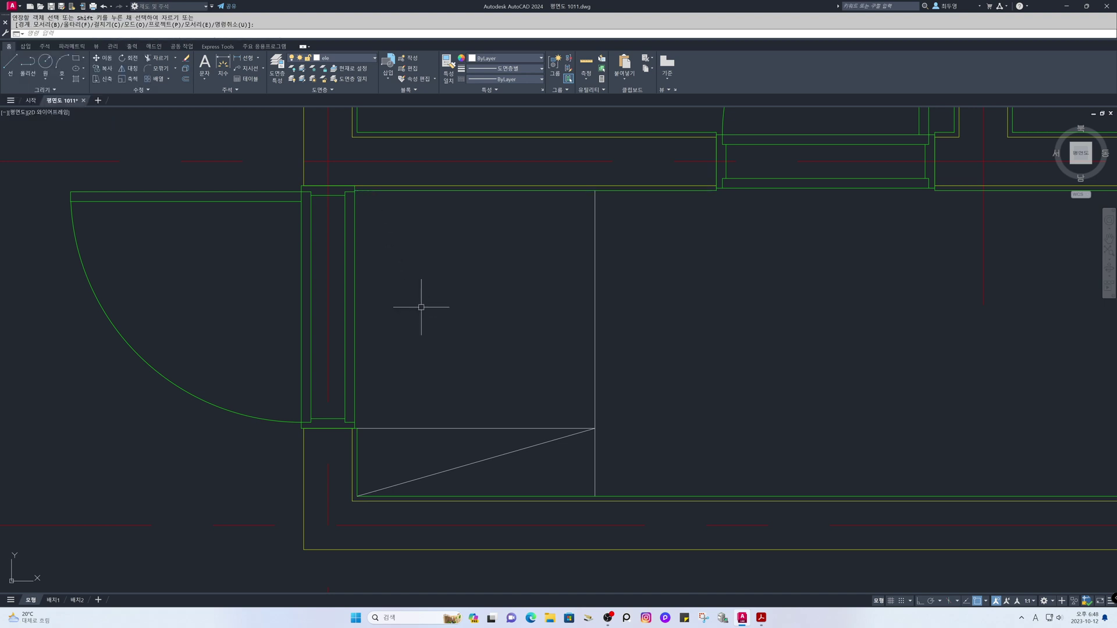
Step: Draw a line closing the east window opening along the outer wall face, from its upper to its lower corner
scroll(429, 314, down, 4)
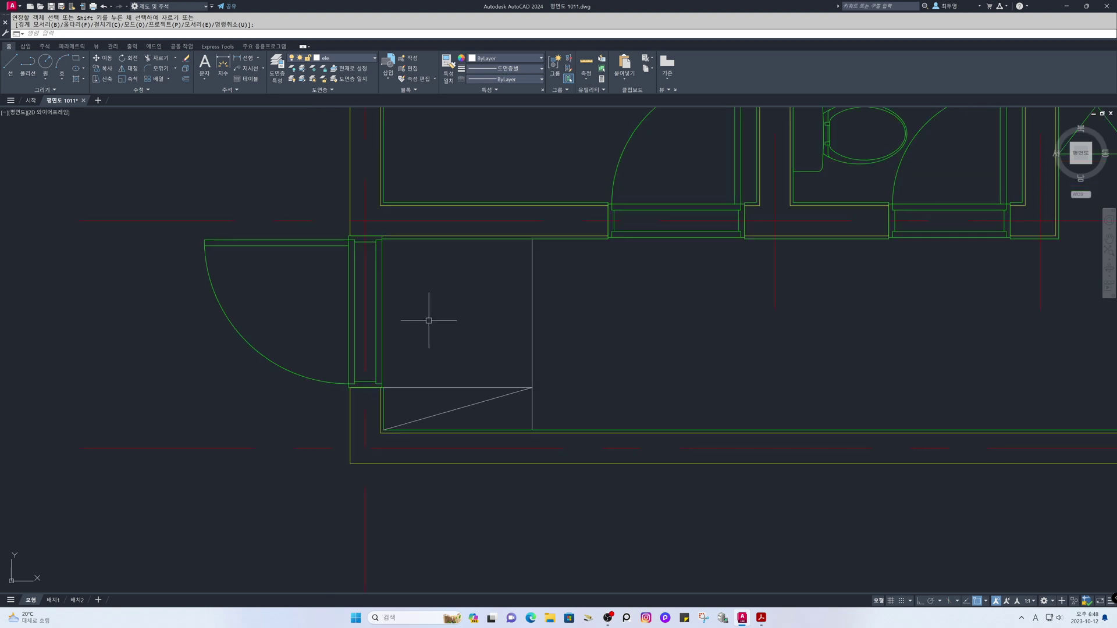
scroll(431, 325, down, 2)
middle_drag(543, 332, 543, 437)
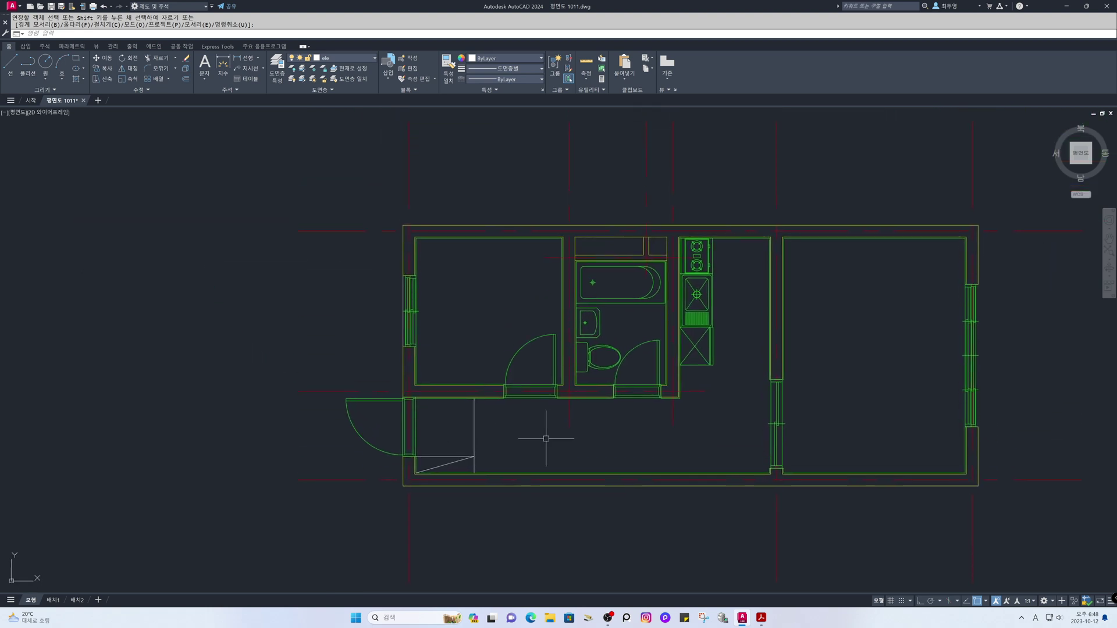
middle_drag(900, 376, 454, 367)
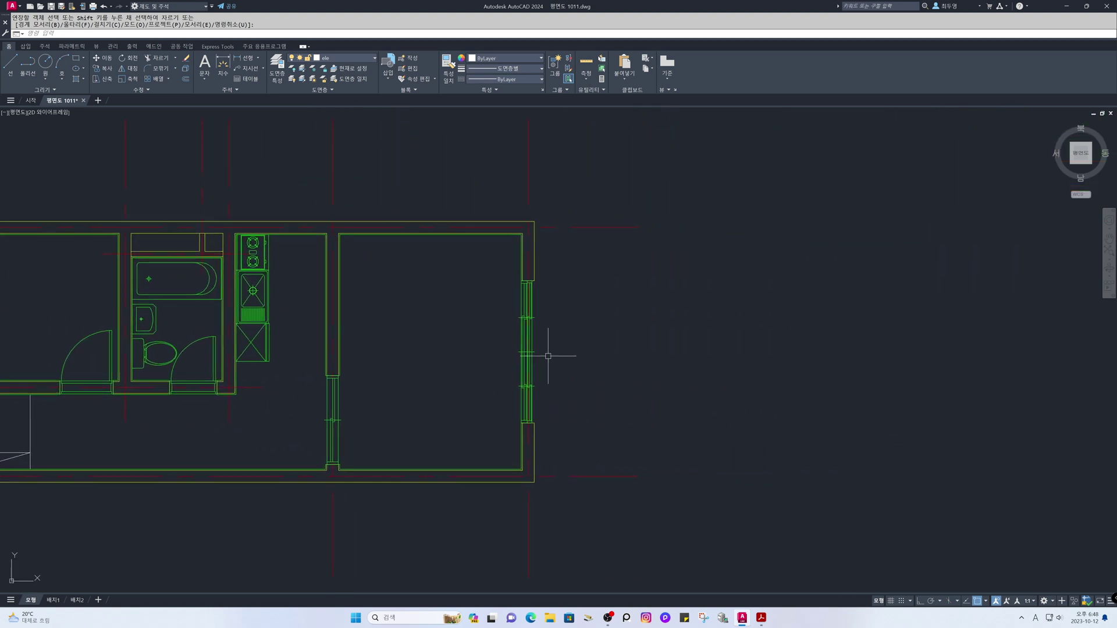
scroll(525, 350, up, 2)
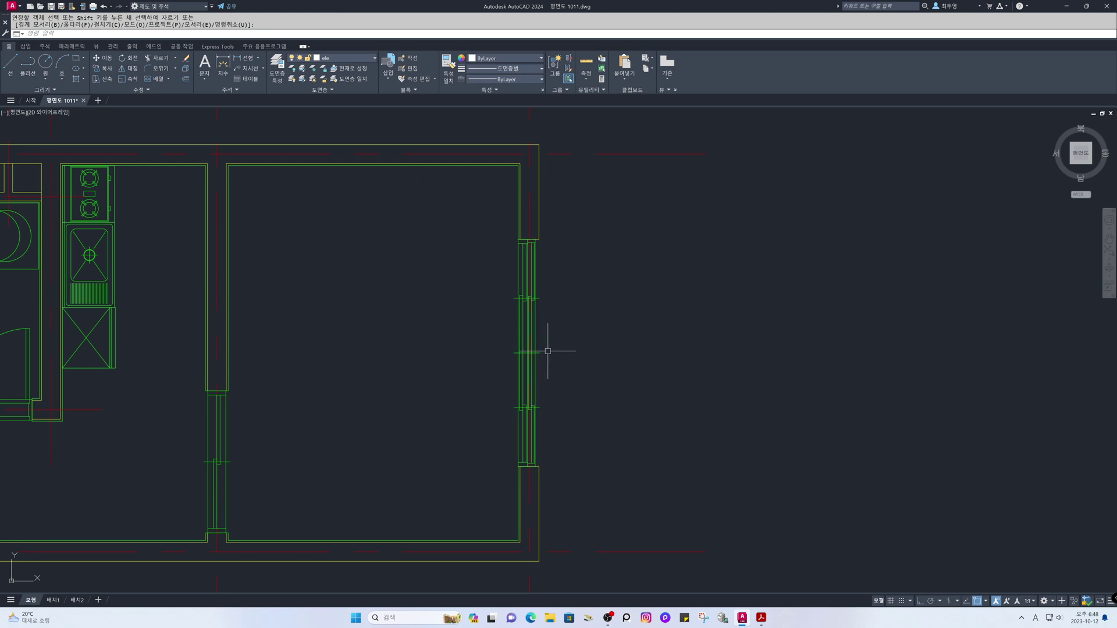
key(Return)
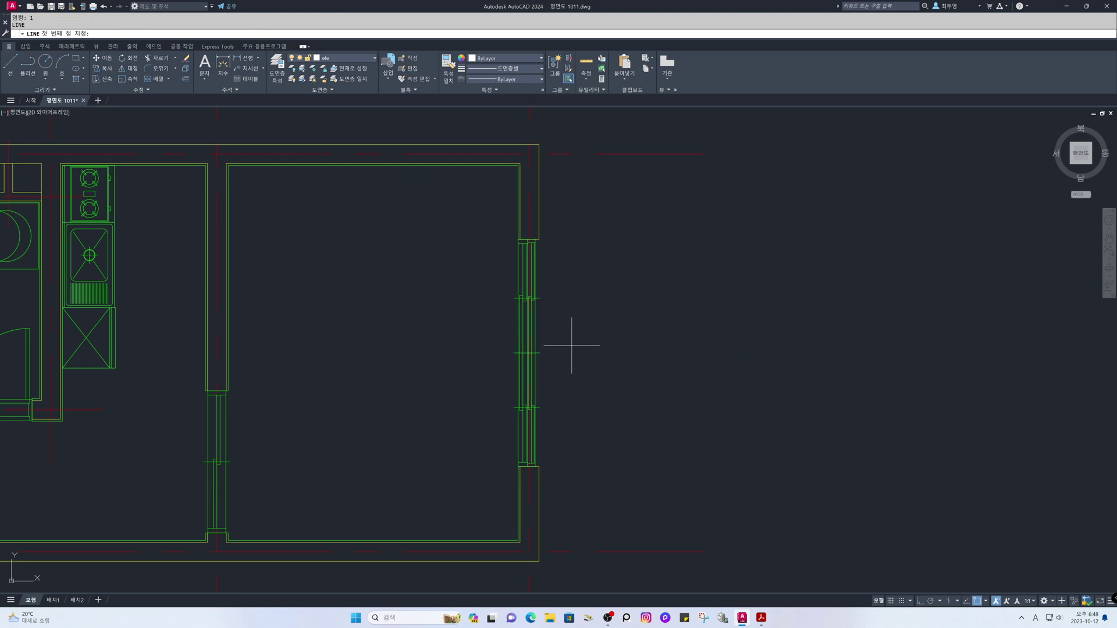
click(539, 240)
click(539, 466)
key(Return)
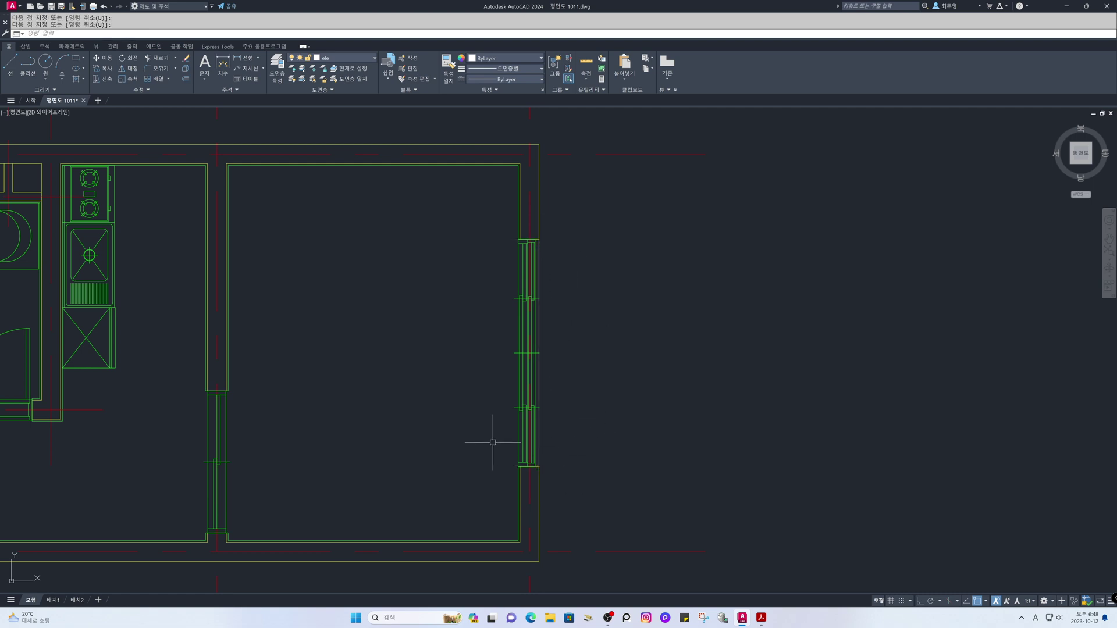
Step: Make layer txt current
scroll(387, 420, down, 2)
middle_drag(387, 420, 705, 414)
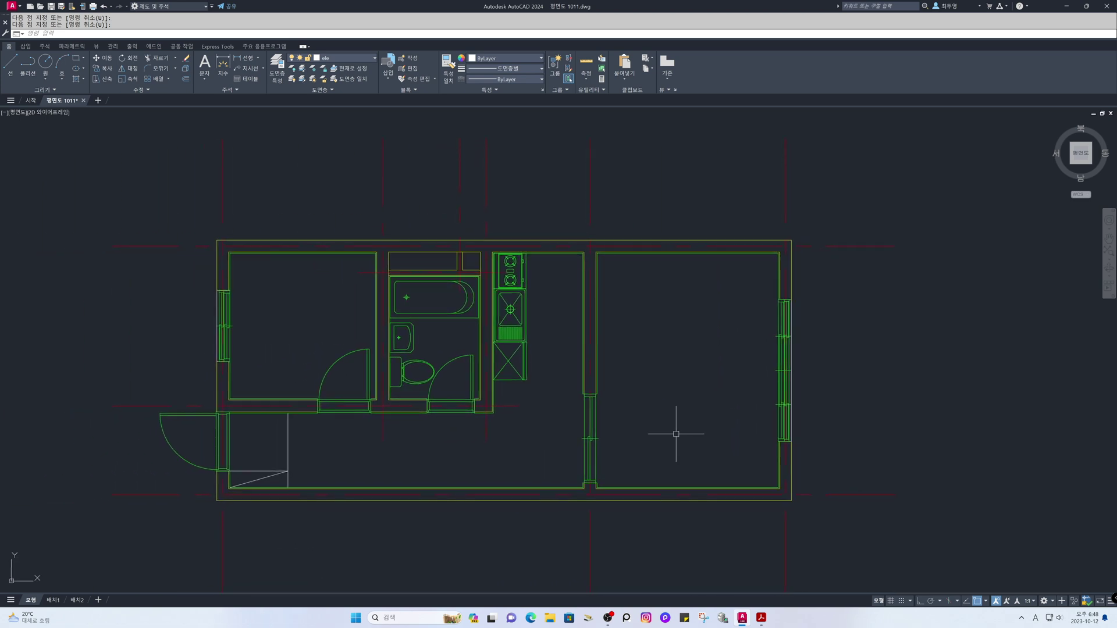
middle_drag(672, 440, 675, 434)
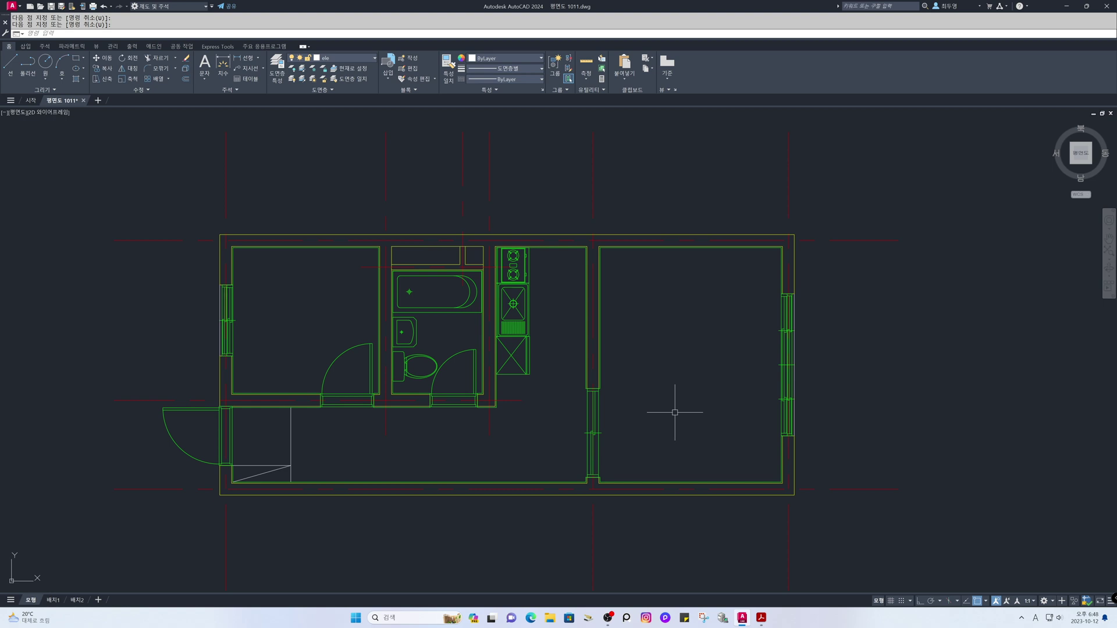
click(353, 62)
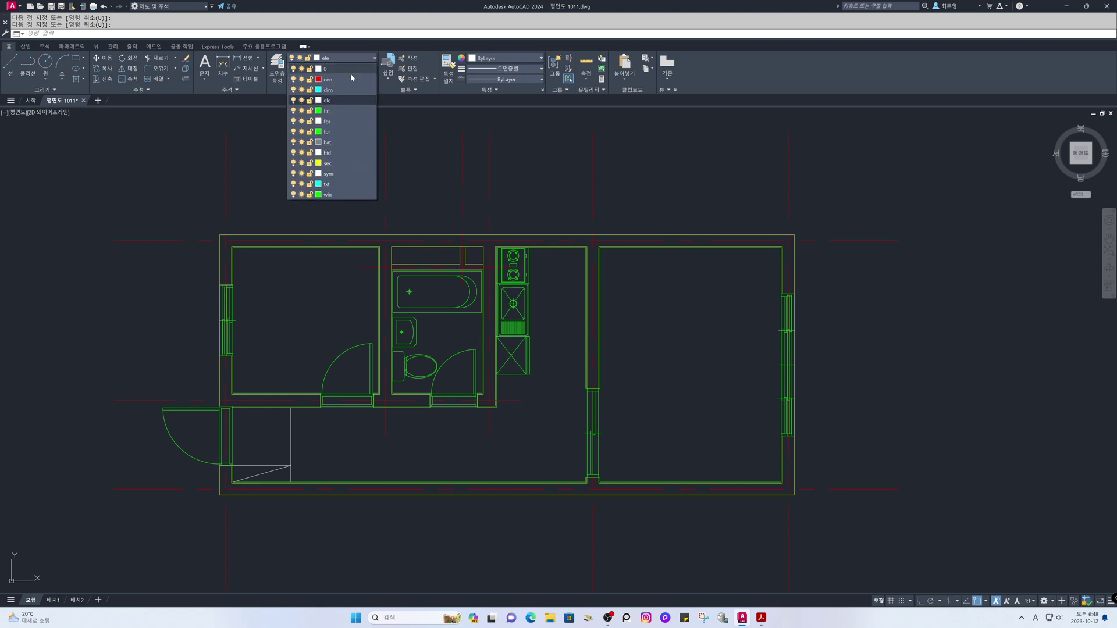
click(345, 184)
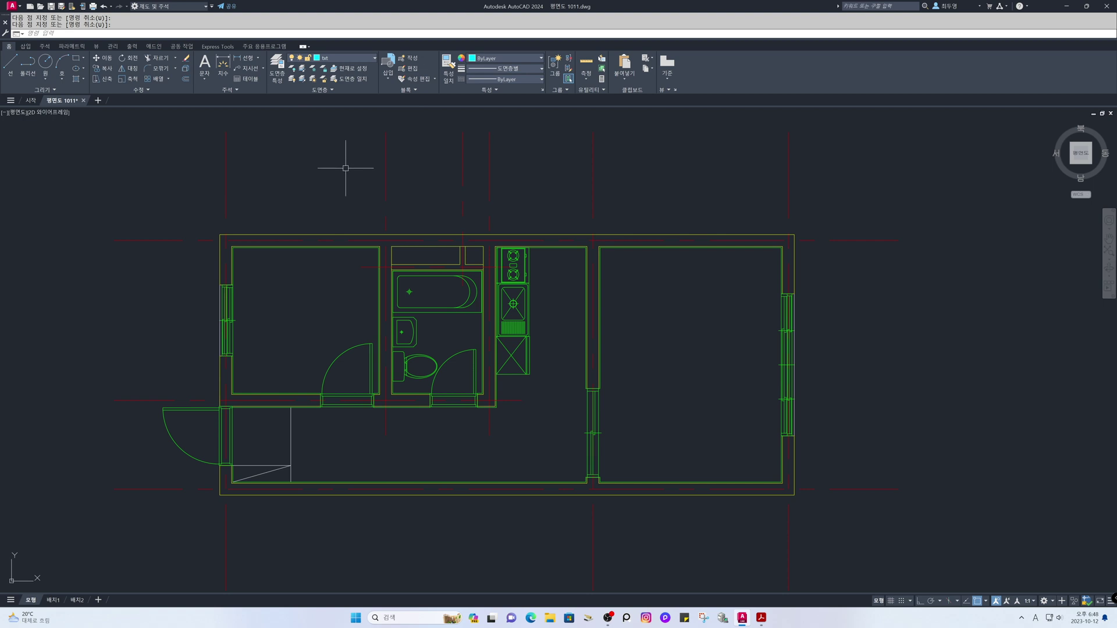
Step: Add the multiline text 방 2 in the west room with a text height of 200 and middle-center justification
text(t)
key(Return)
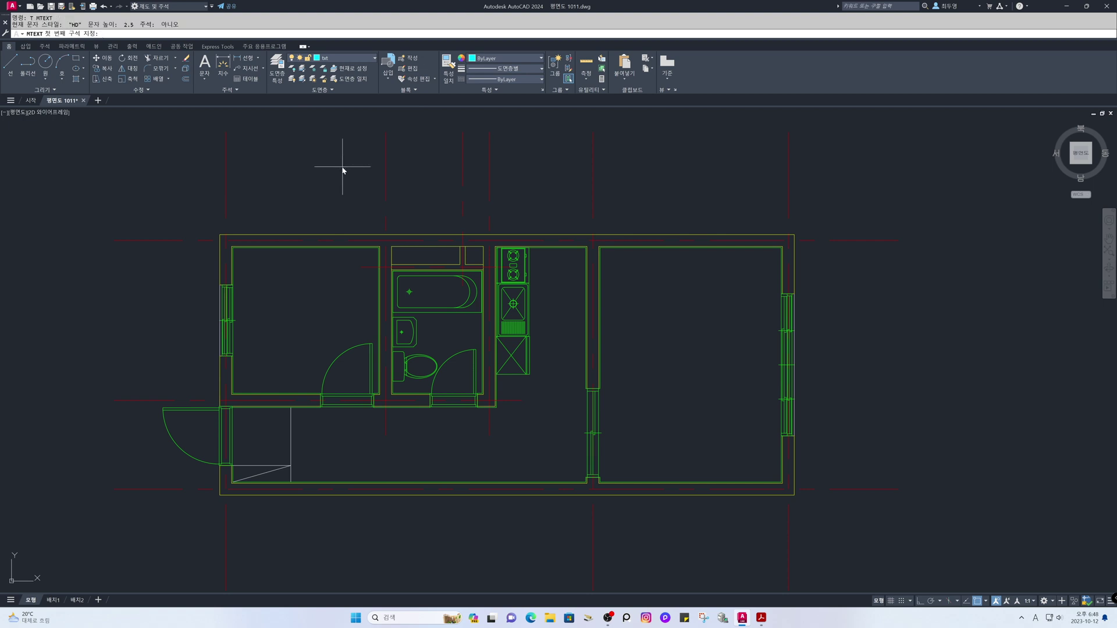
click(269, 288)
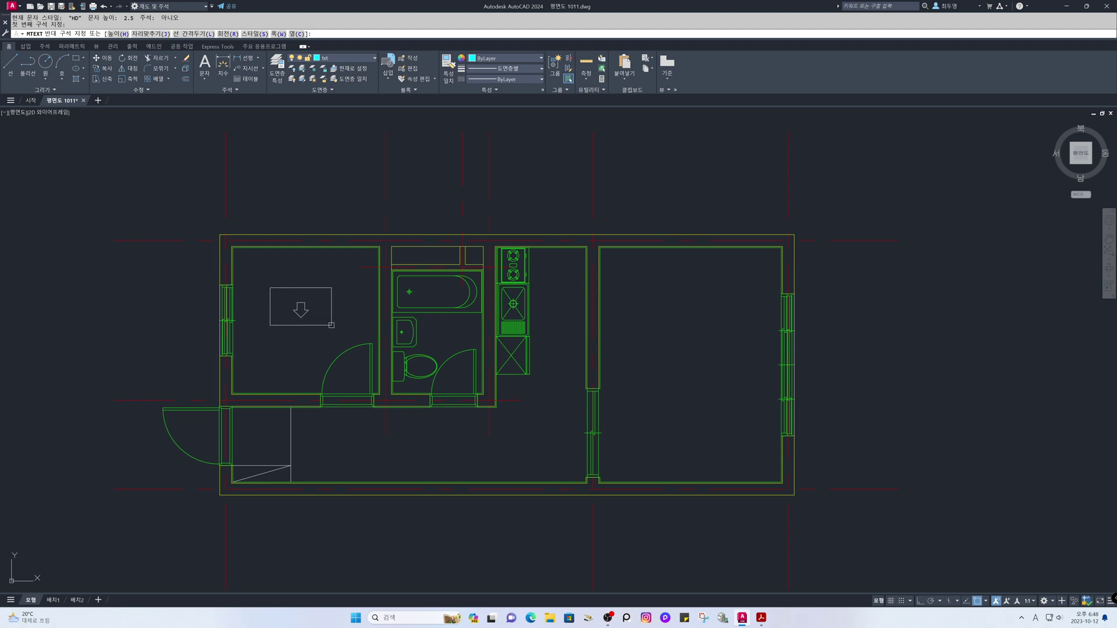
click(347, 333)
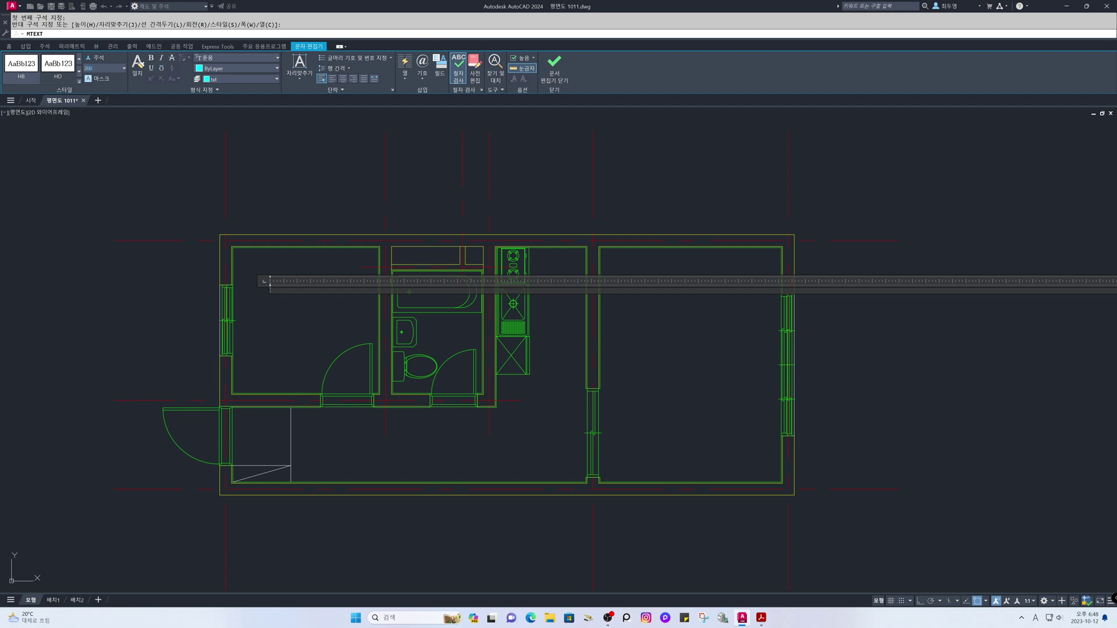
key(Return)
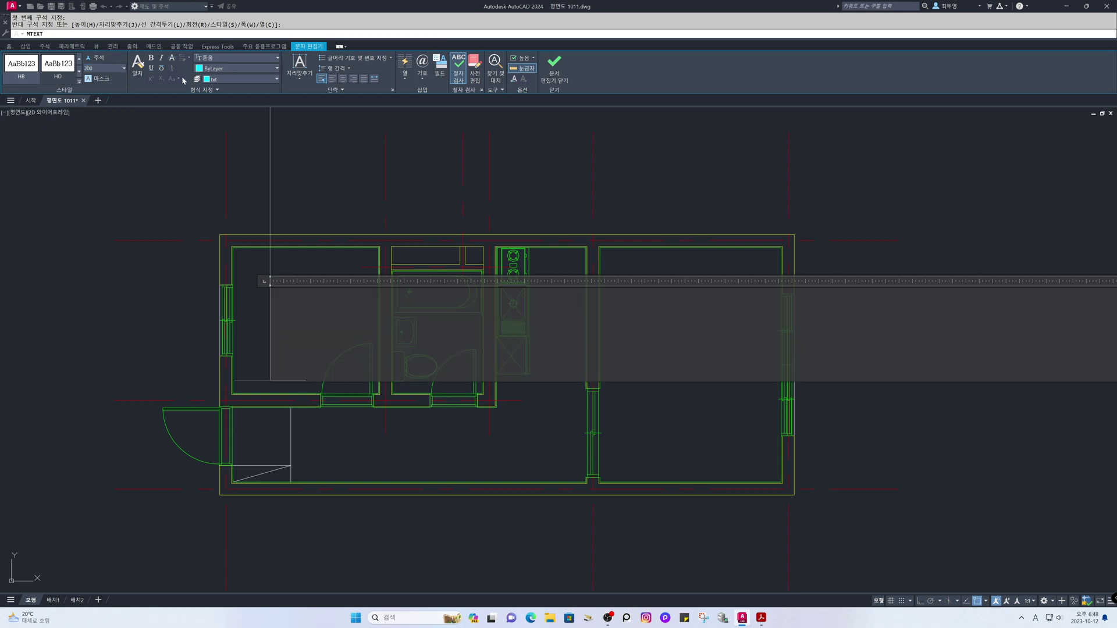
click(300, 86)
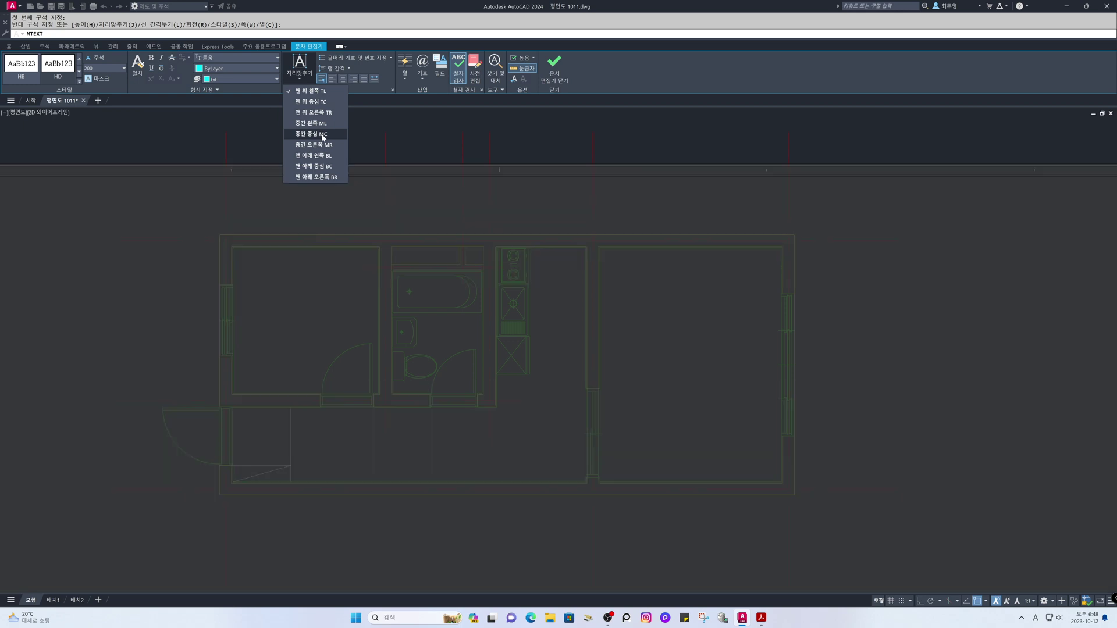
click(323, 136)
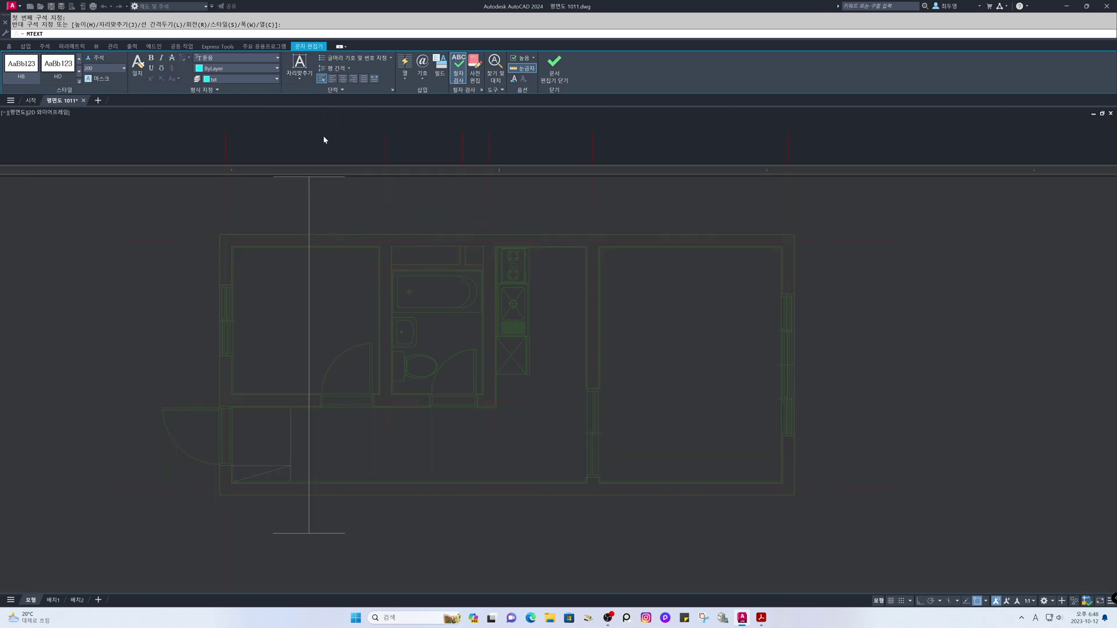
text(방)
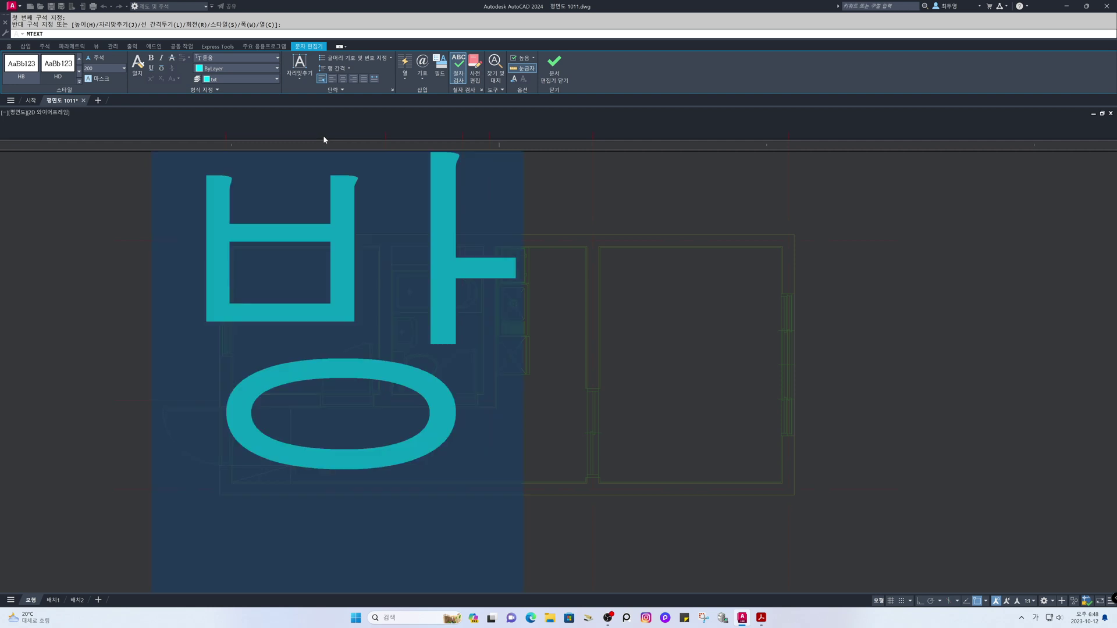
text(2)
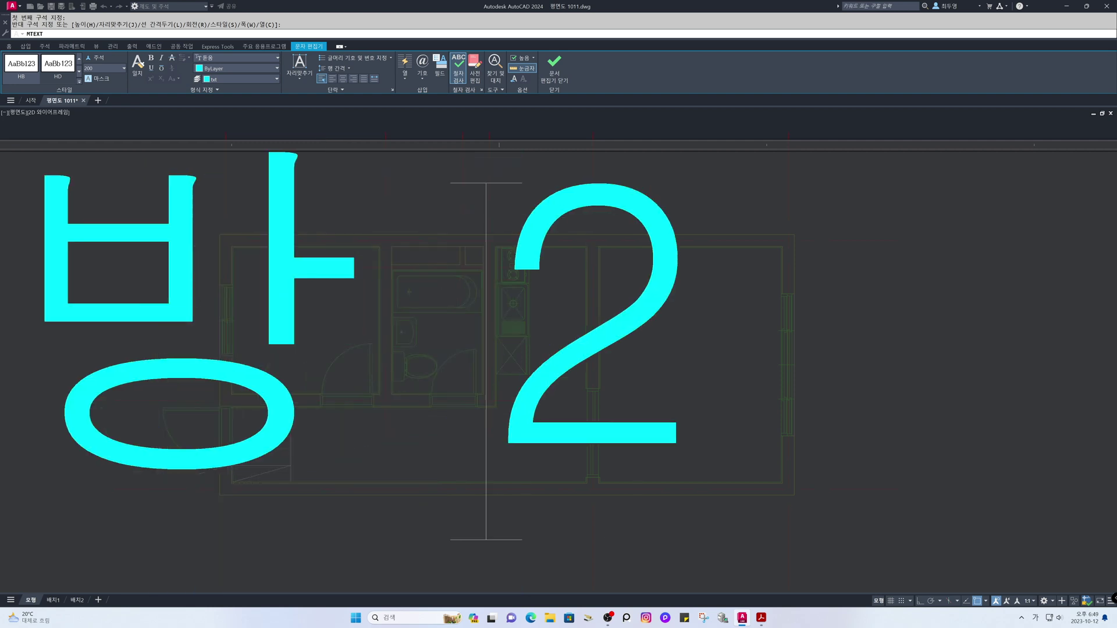
click(560, 83)
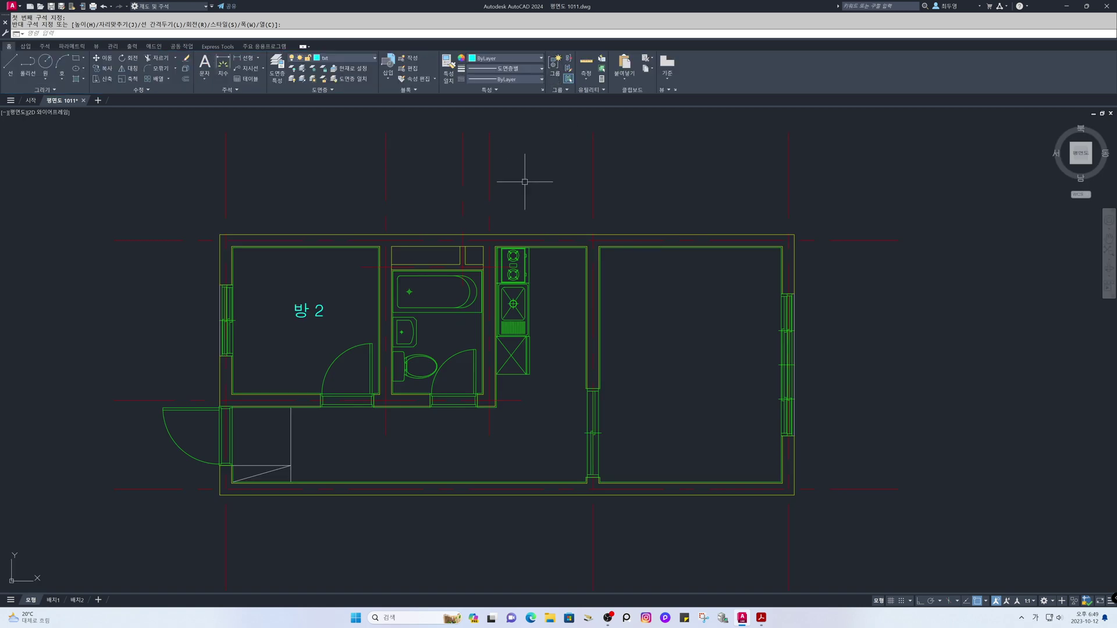
Step: Turn off object snap and move the 방 2 label slightly down toward the middle of the room
middle_drag(410, 394, 448, 398)
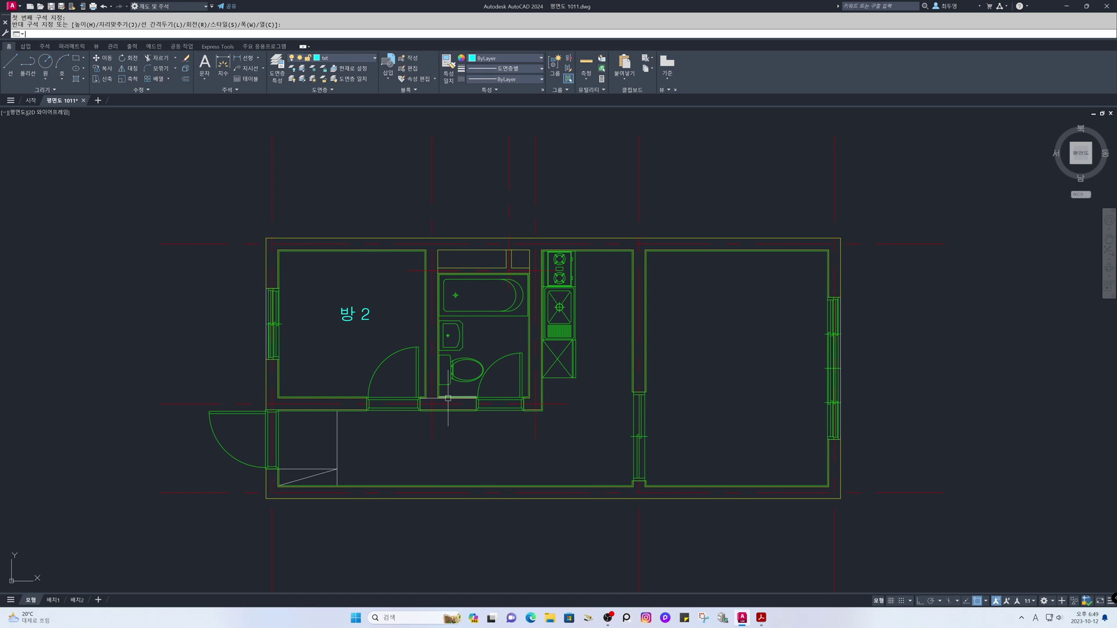
key(F3)
key(Return)
click(353, 314)
key(Return)
click(360, 344)
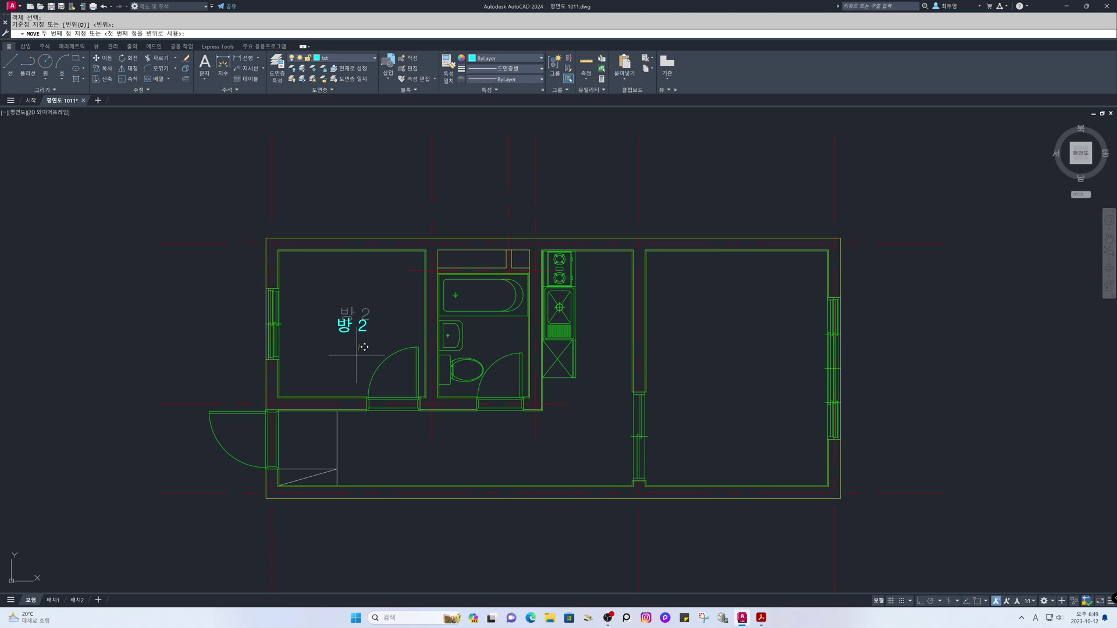
click(357, 353)
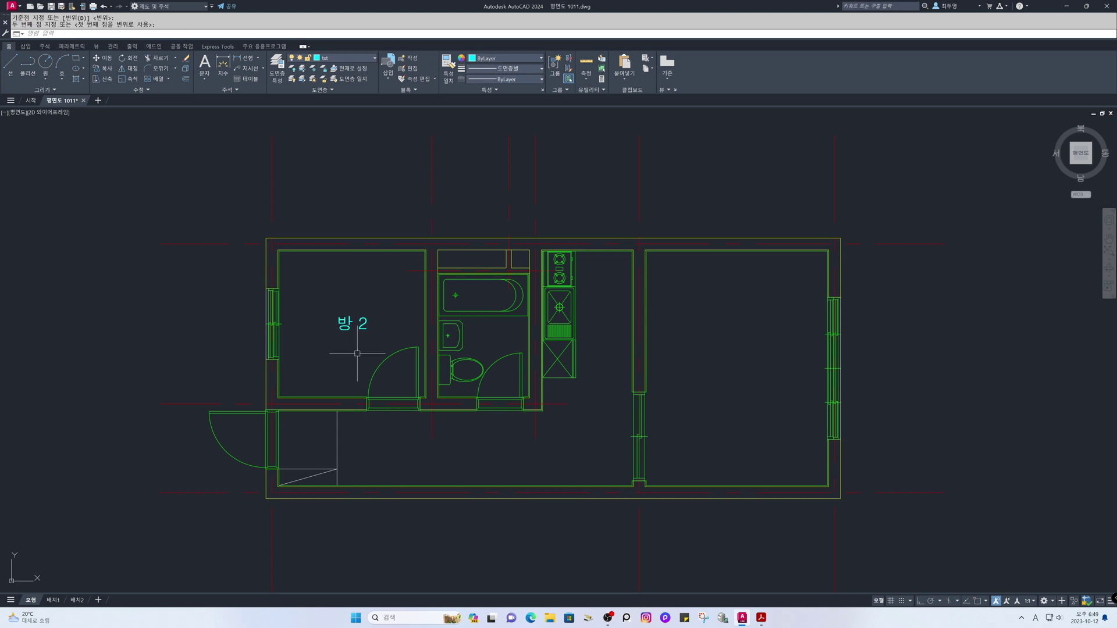
Step: Copy the 방 2 label into the entrance area, the bathroom, the kitchen and the large east room
text(co)
key(Return)
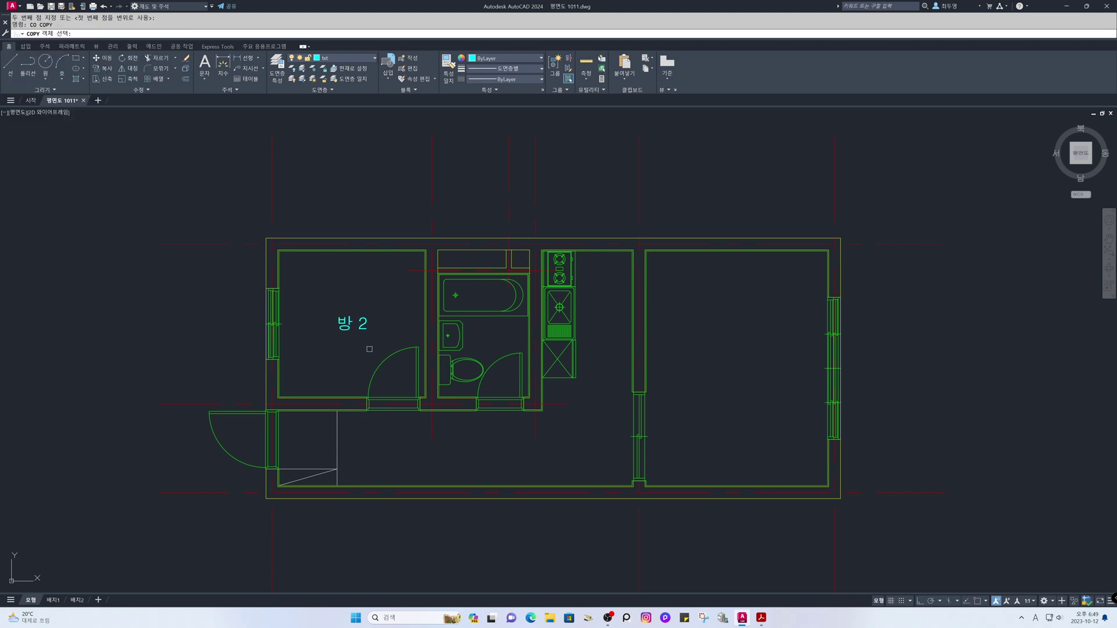
click(353, 324)
key(Return)
click(353, 324)
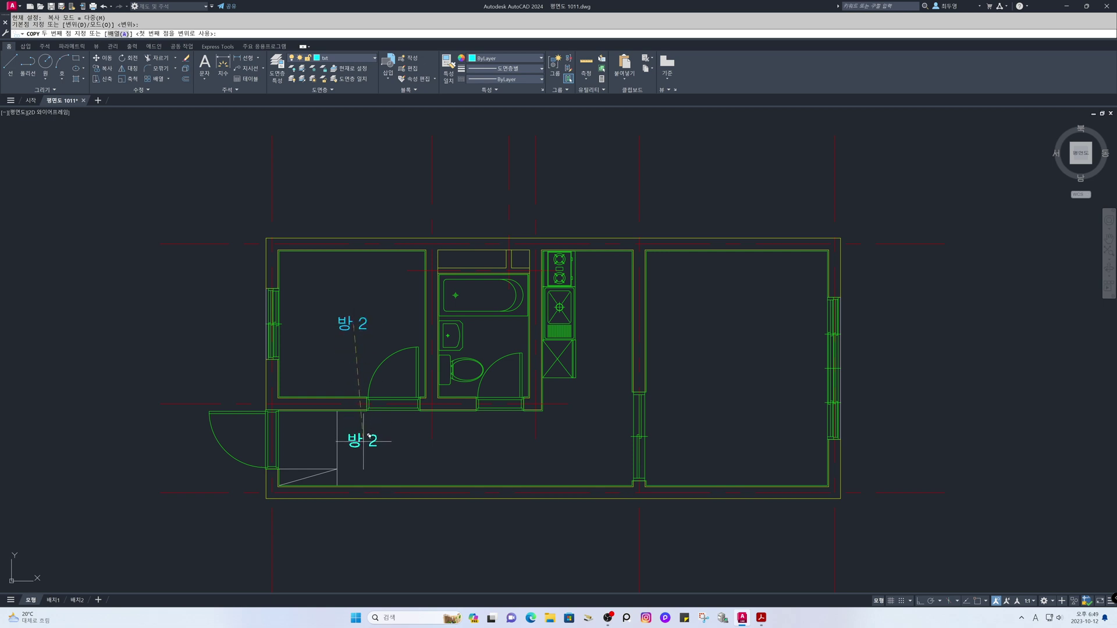
click(361, 441)
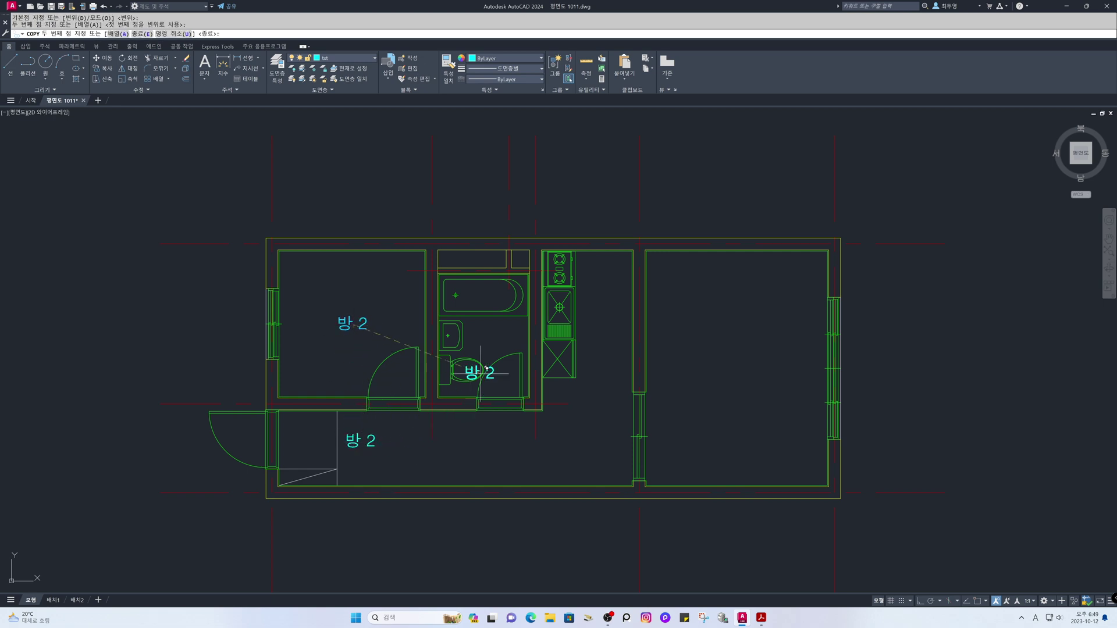
click(496, 337)
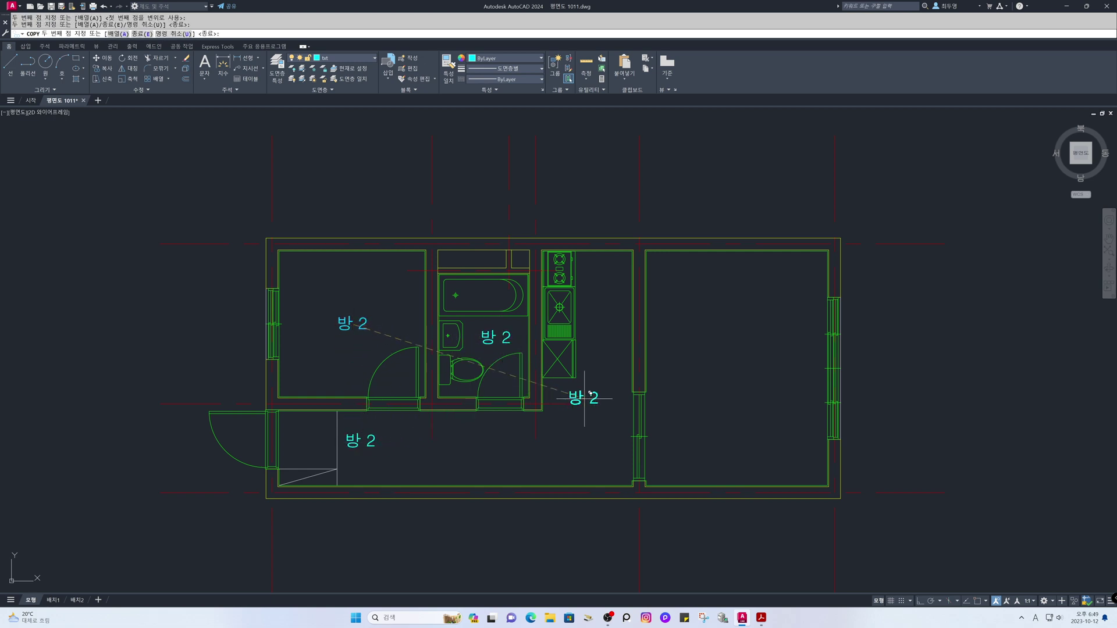
click(600, 392)
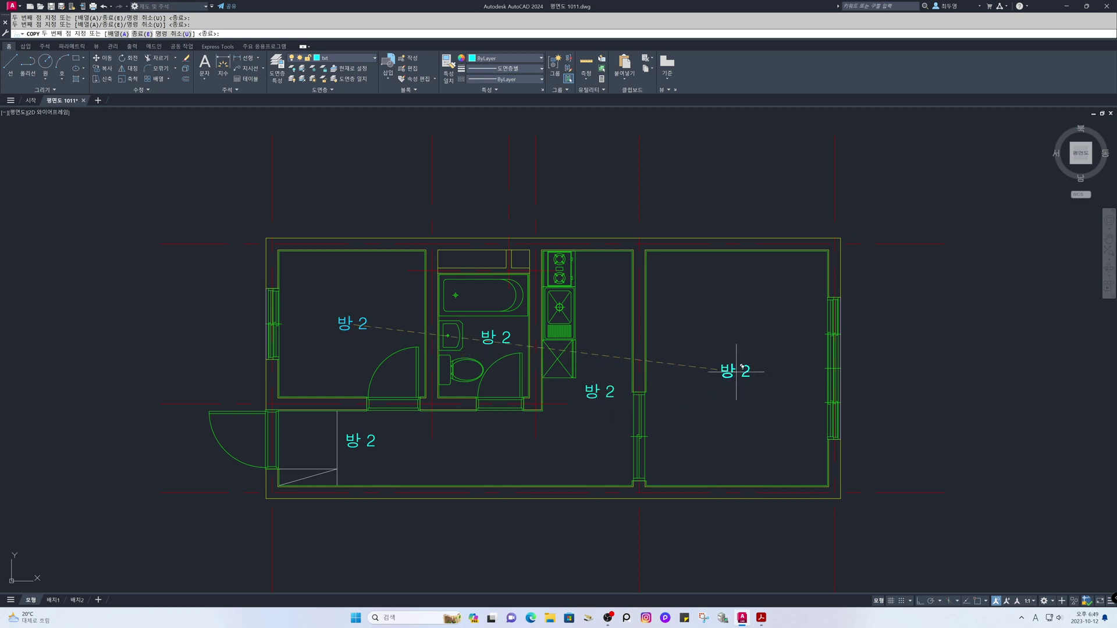
click(736, 372)
key(Return)
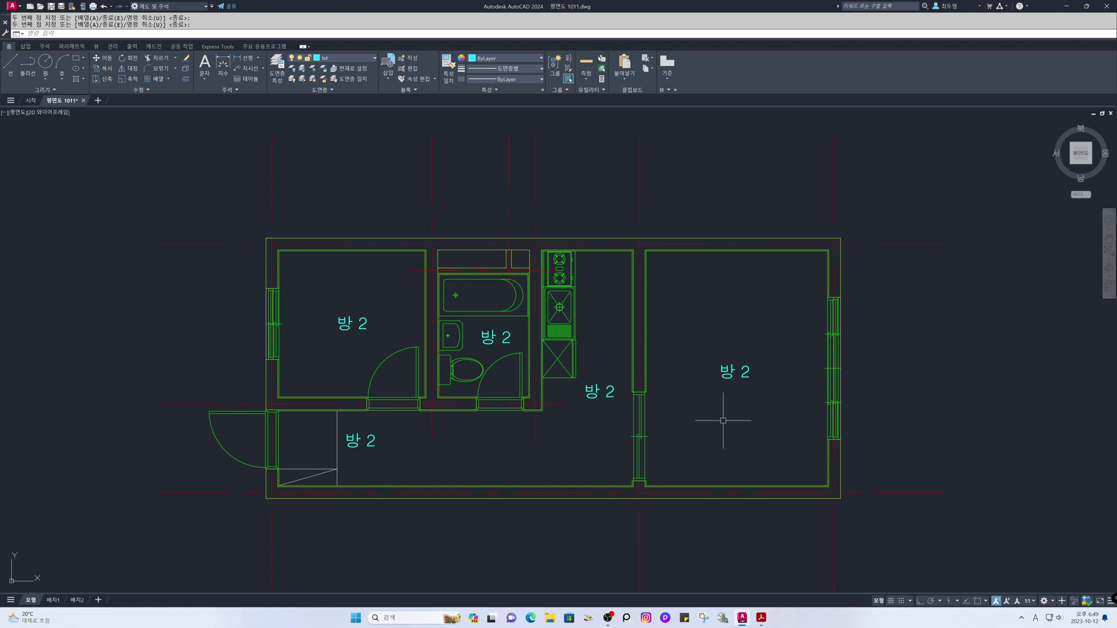
Step: Change the east room's copied label to 방 1 and the kitchen's label to 주방, without a space
double_click(734, 372)
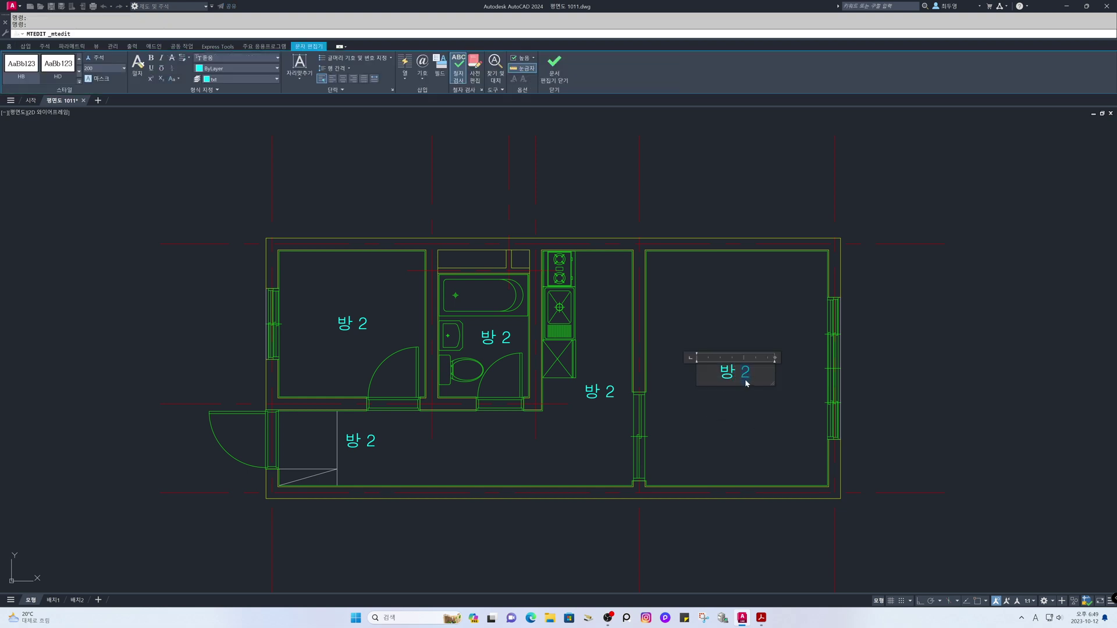
click(717, 416)
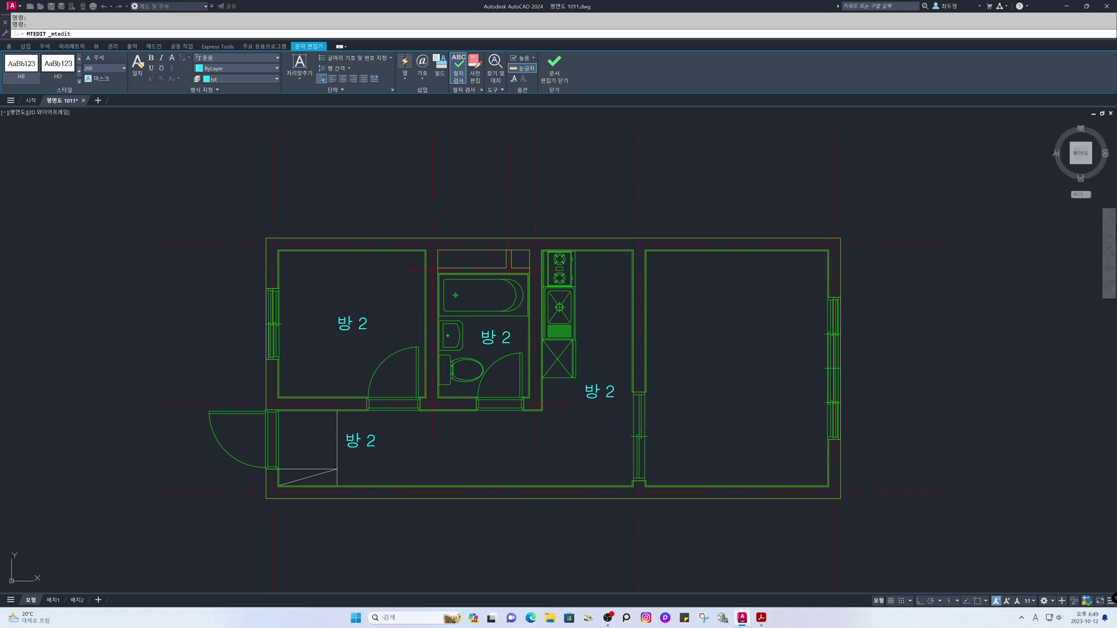
double_click(589, 398)
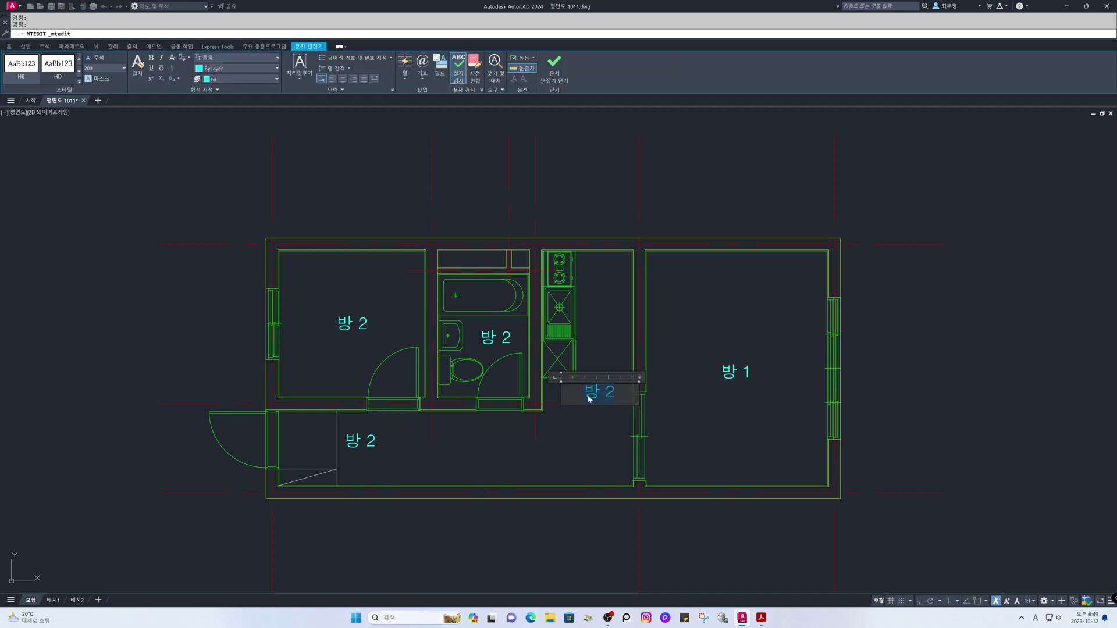
text(주 )
text(바)
click(571, 428)
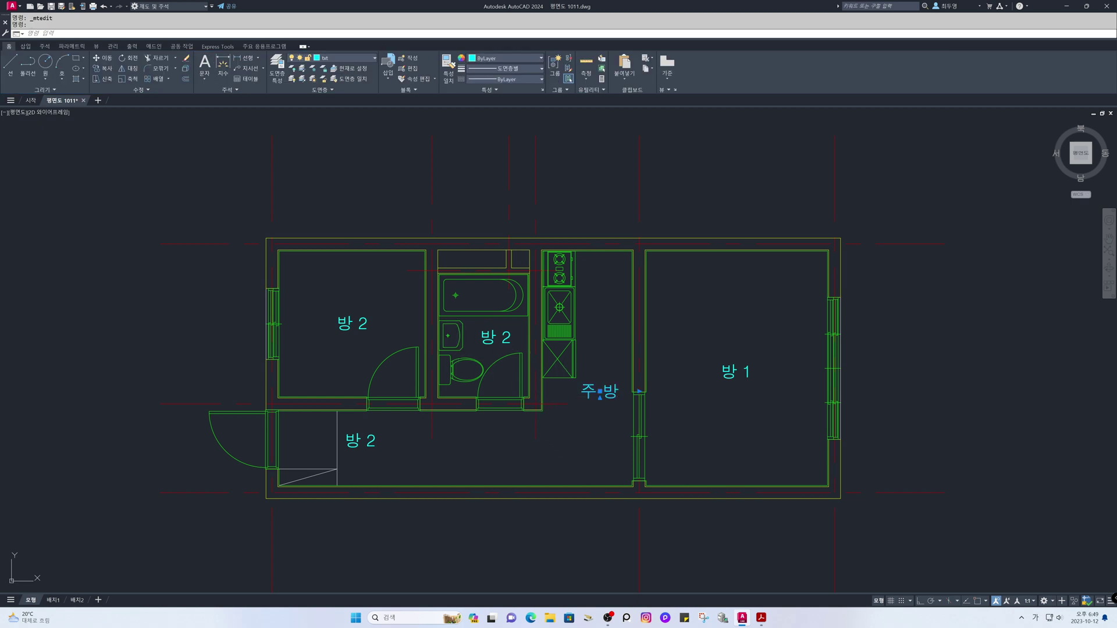
double_click(588, 391)
click(599, 398)
key(BackSpace)
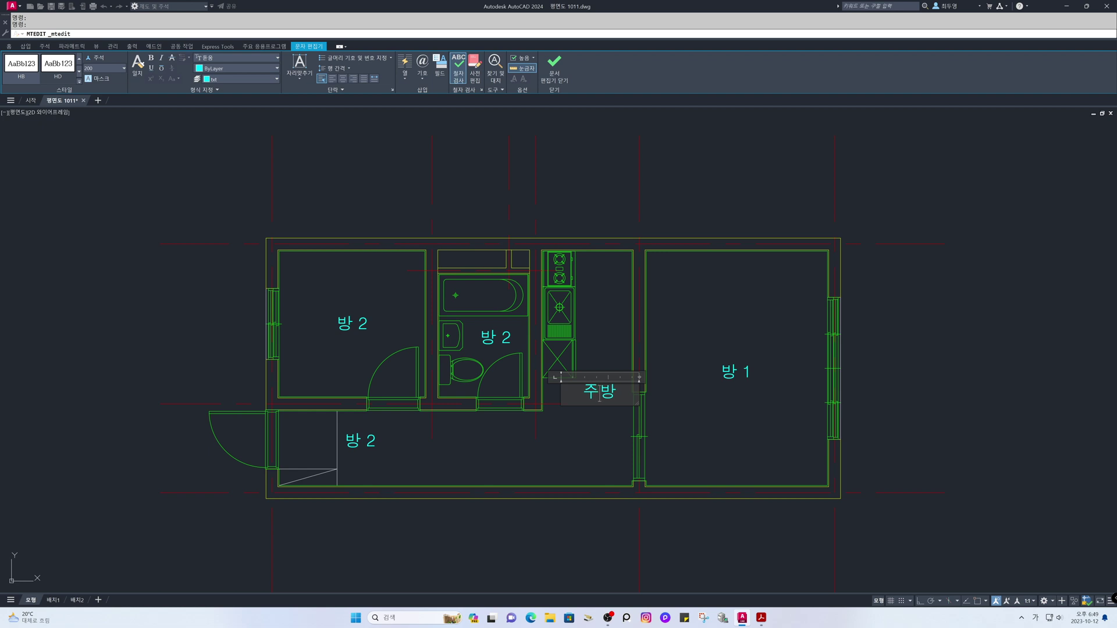
click(582, 432)
Step: Change the bathroom's copied label to 욕실 and the entrance area's label to 현관
double_click(495, 337)
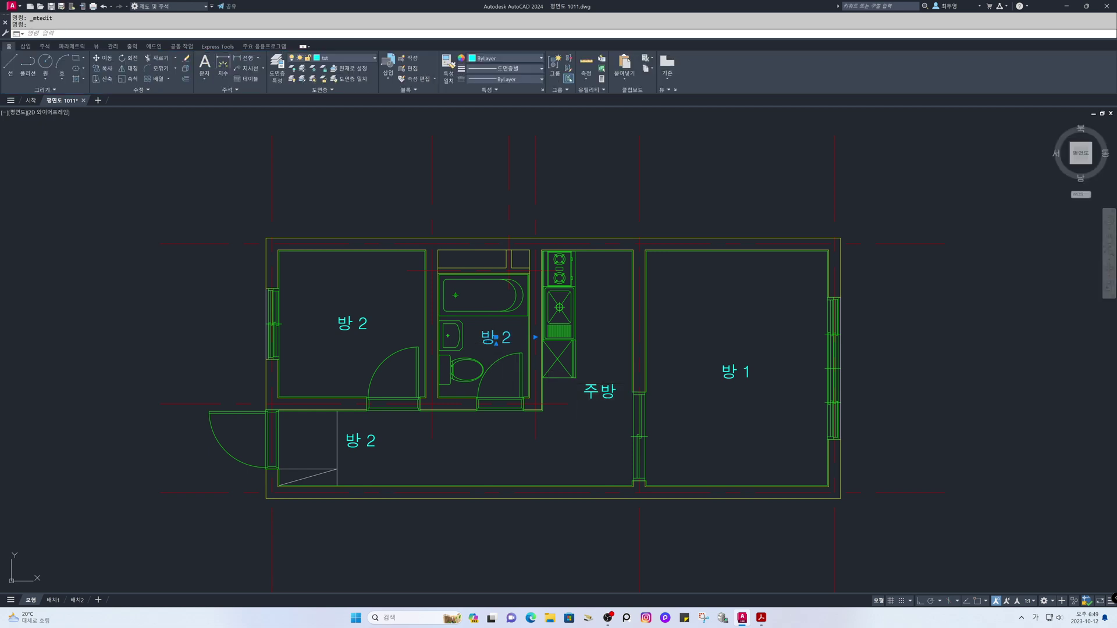
text(요ㄱ실)
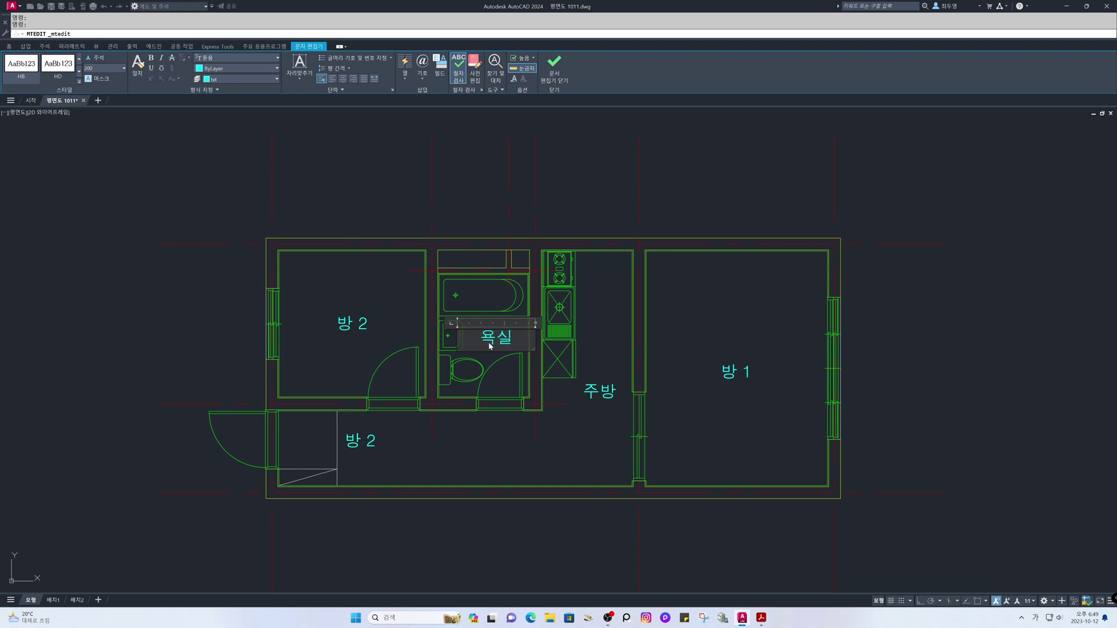
click(499, 448)
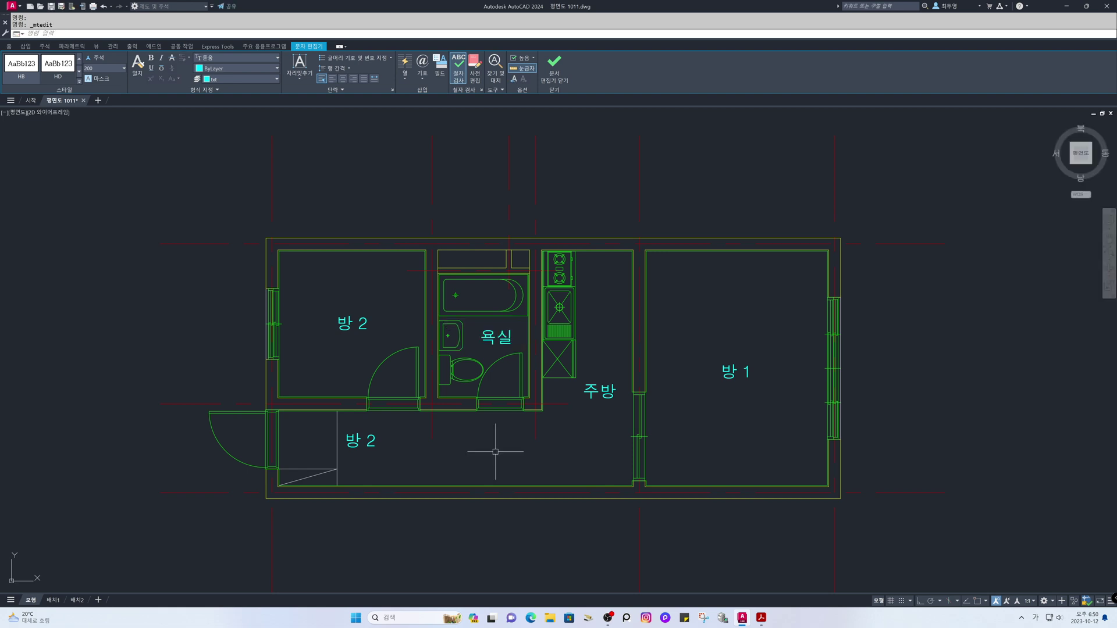
double_click(370, 453)
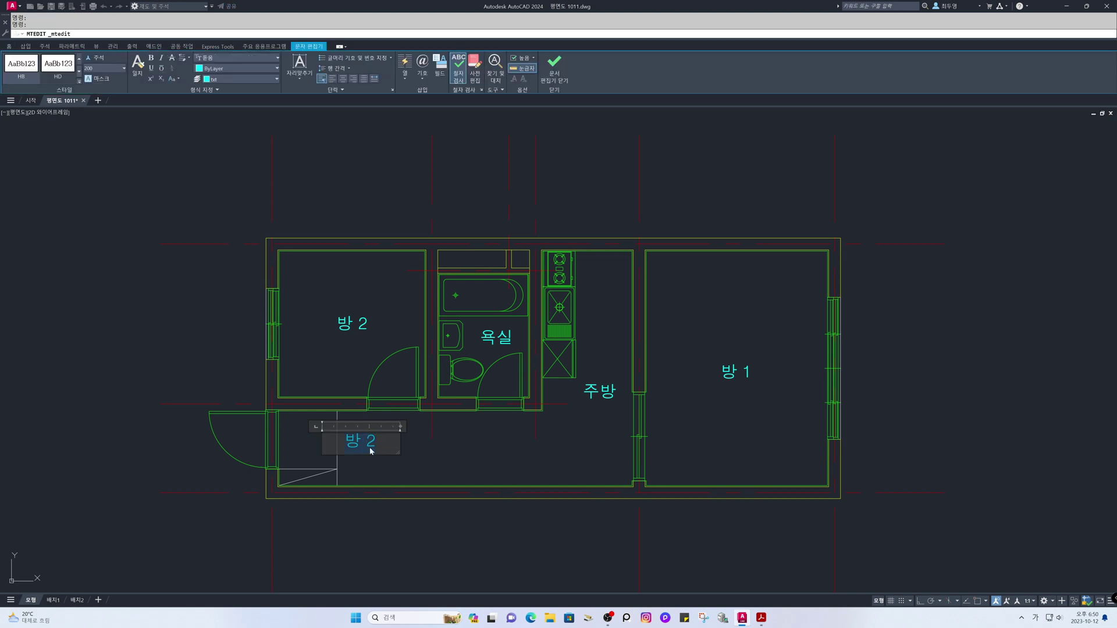
text(현관)
click(459, 460)
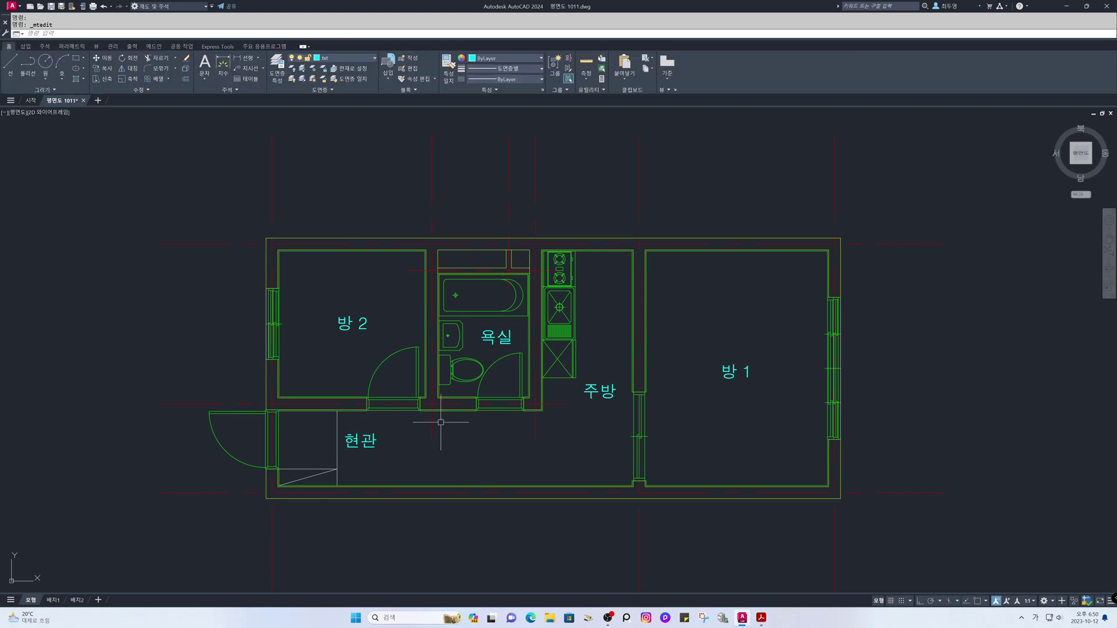
Step: Enclose all five room labels in variable-size rectangles with a distance offset factor of 0.35
click(217, 46)
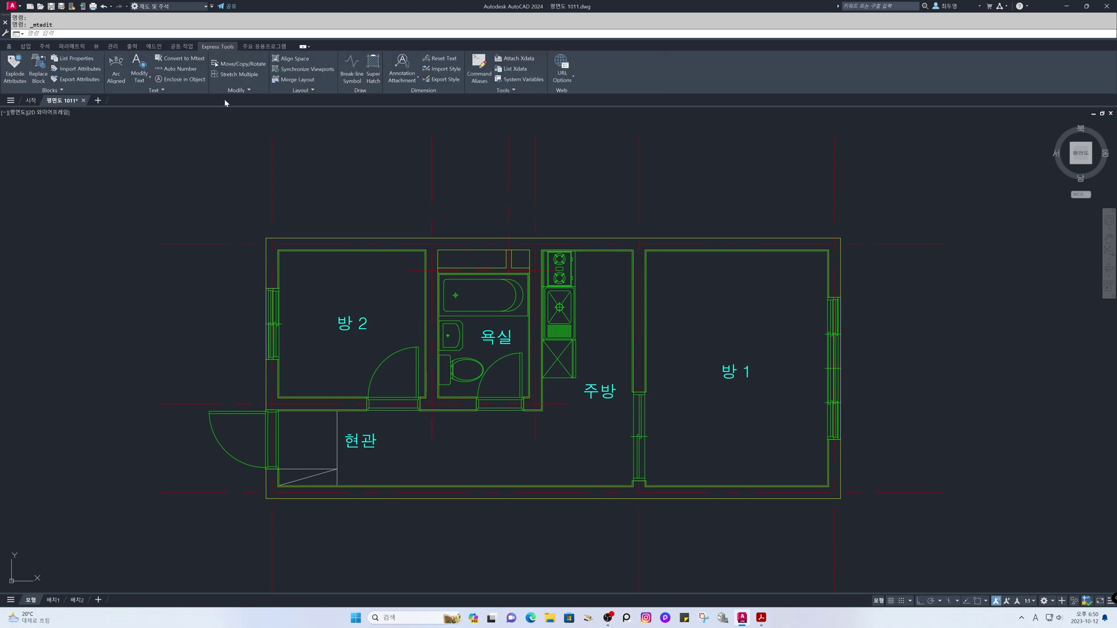
click(193, 81)
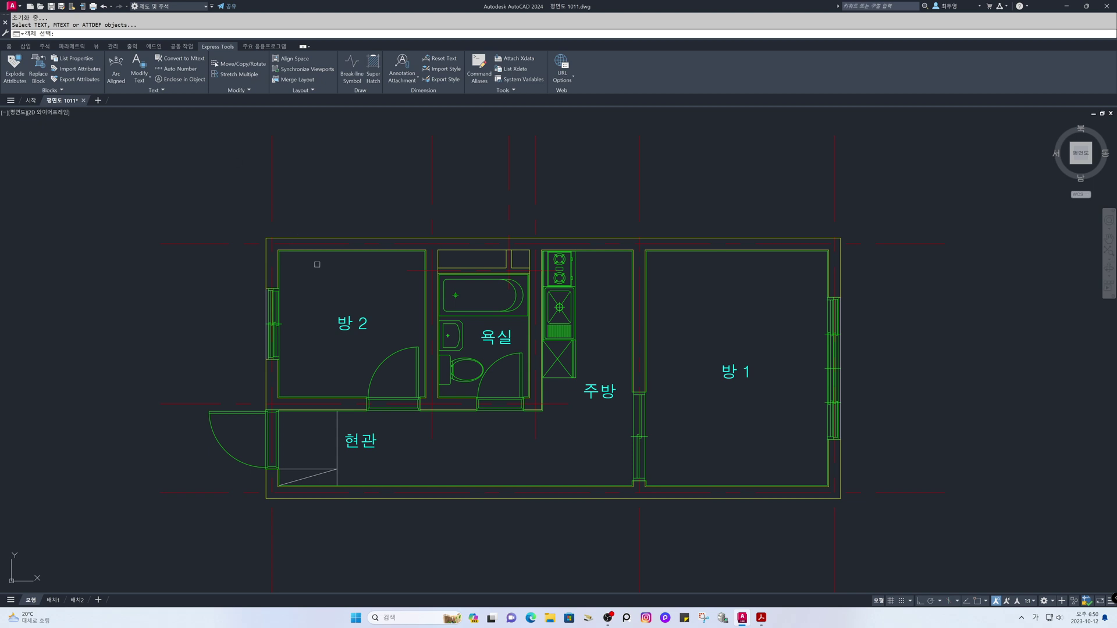
click(354, 321)
click(371, 432)
click(496, 337)
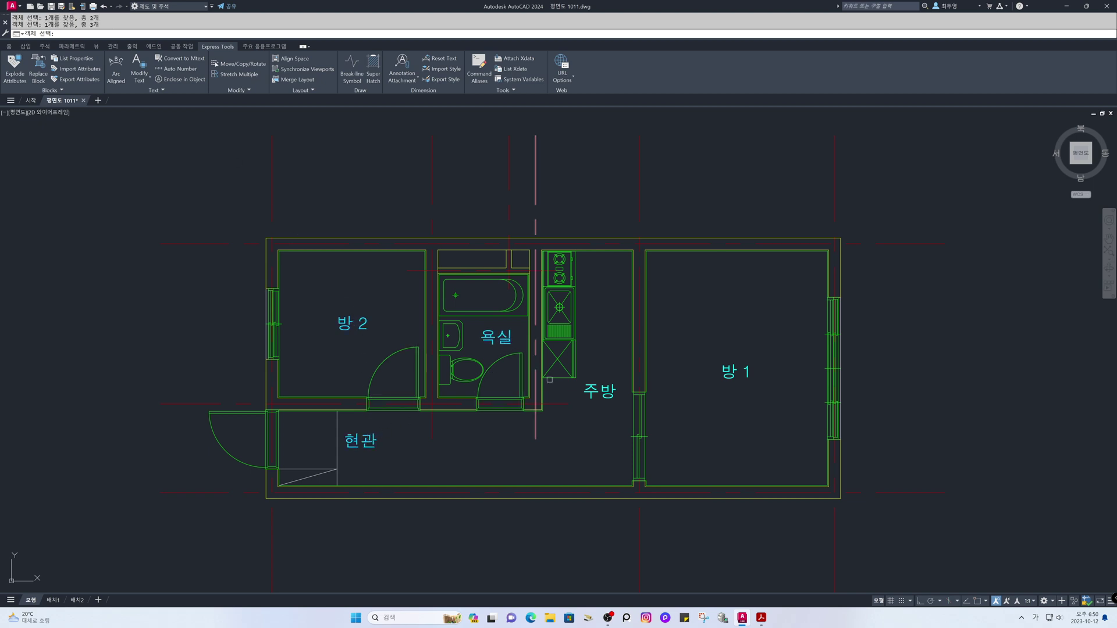
click(599, 390)
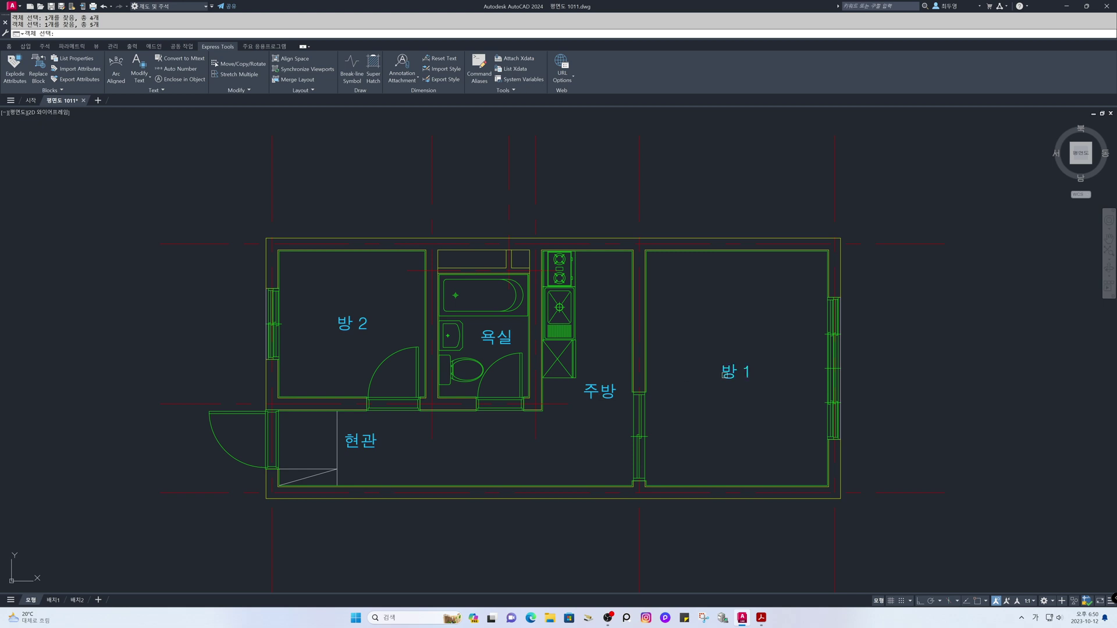
key(Return)
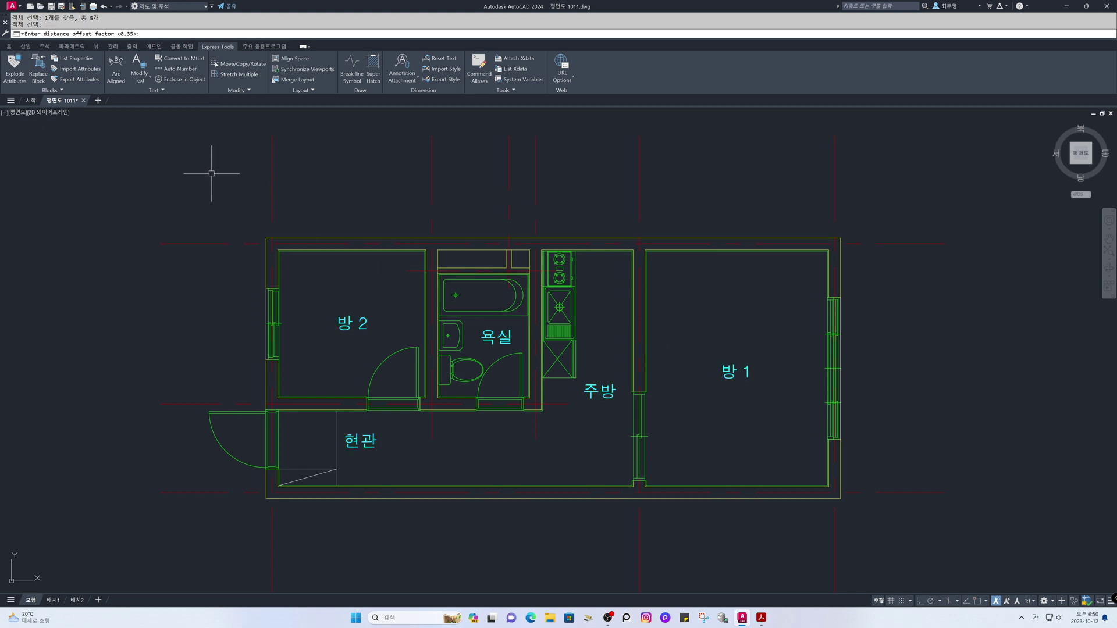
key(Return)
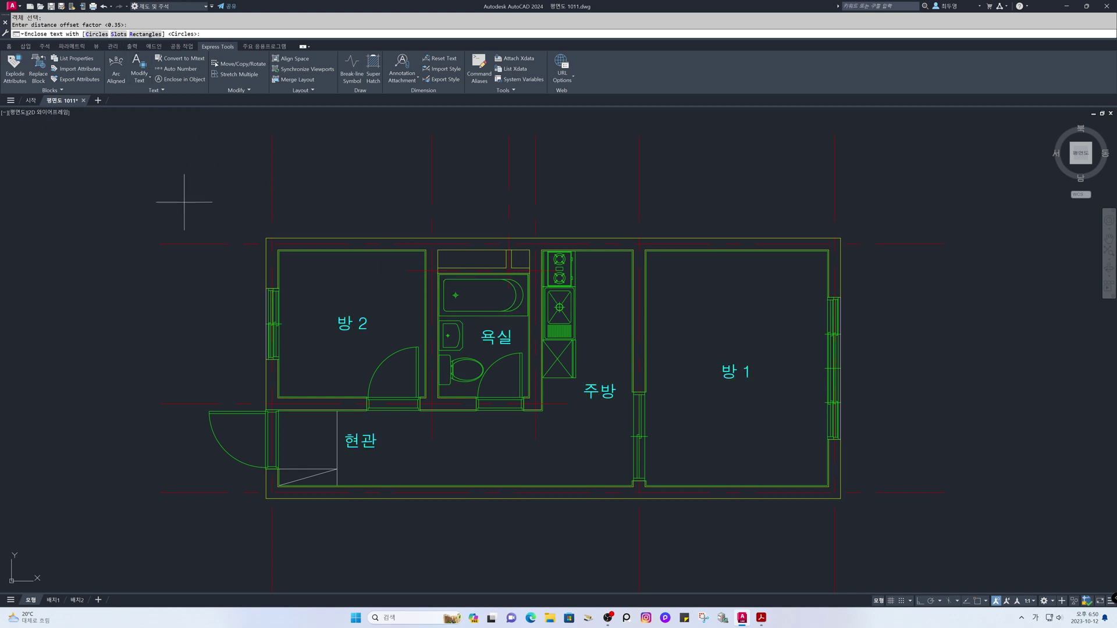
click(145, 33)
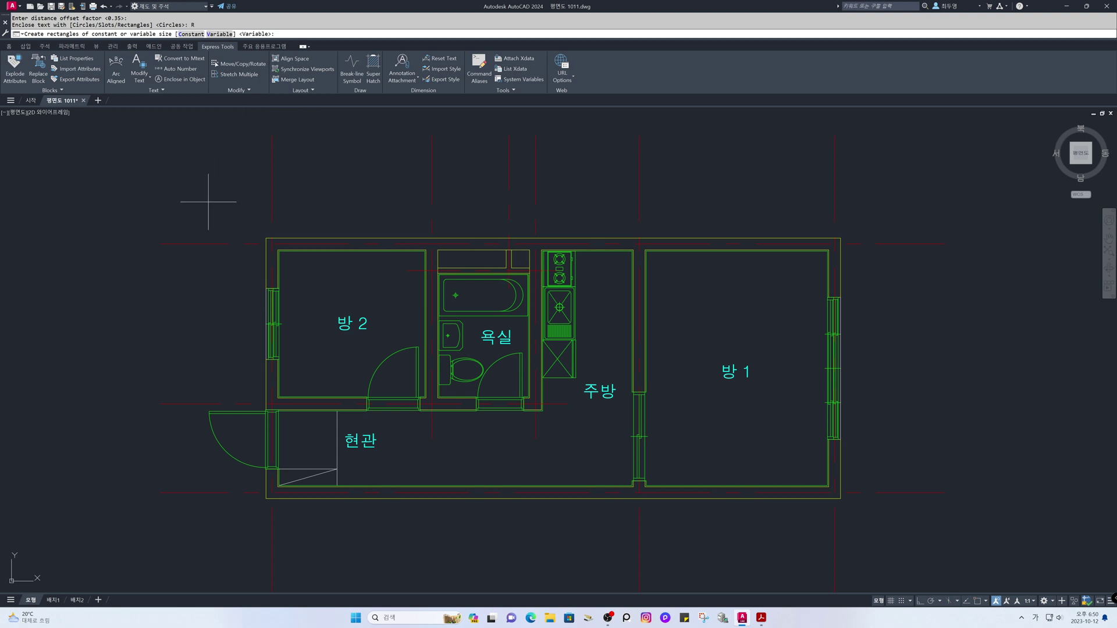
key(Return)
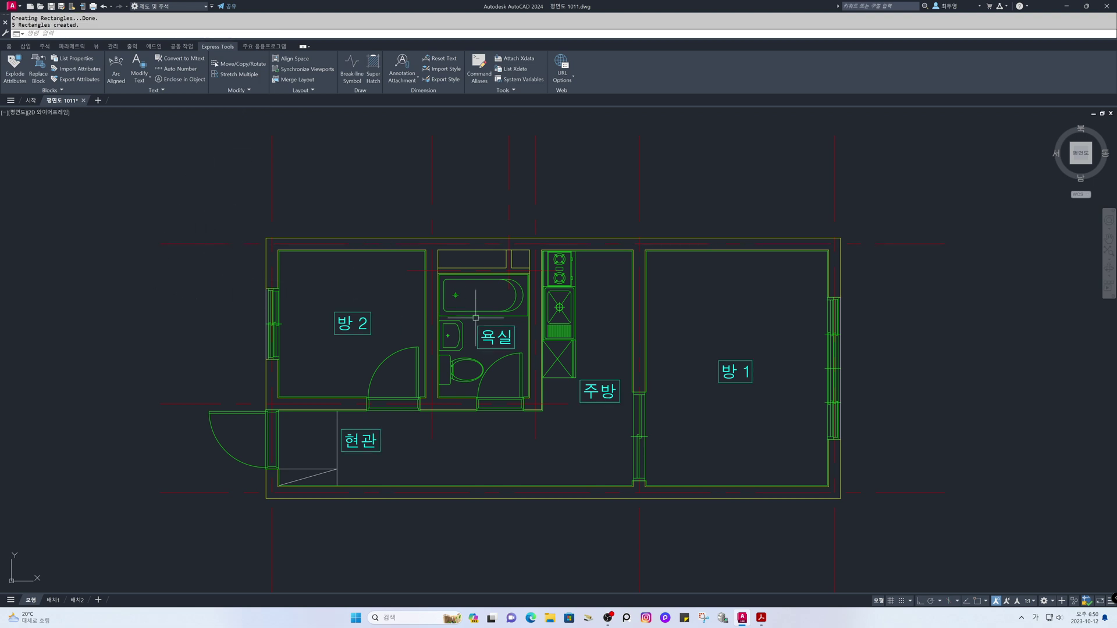
Step: Zoom to all to view the labelled floor plan within the whole drawing sheet and its title block
scroll(520, 359, down, 2)
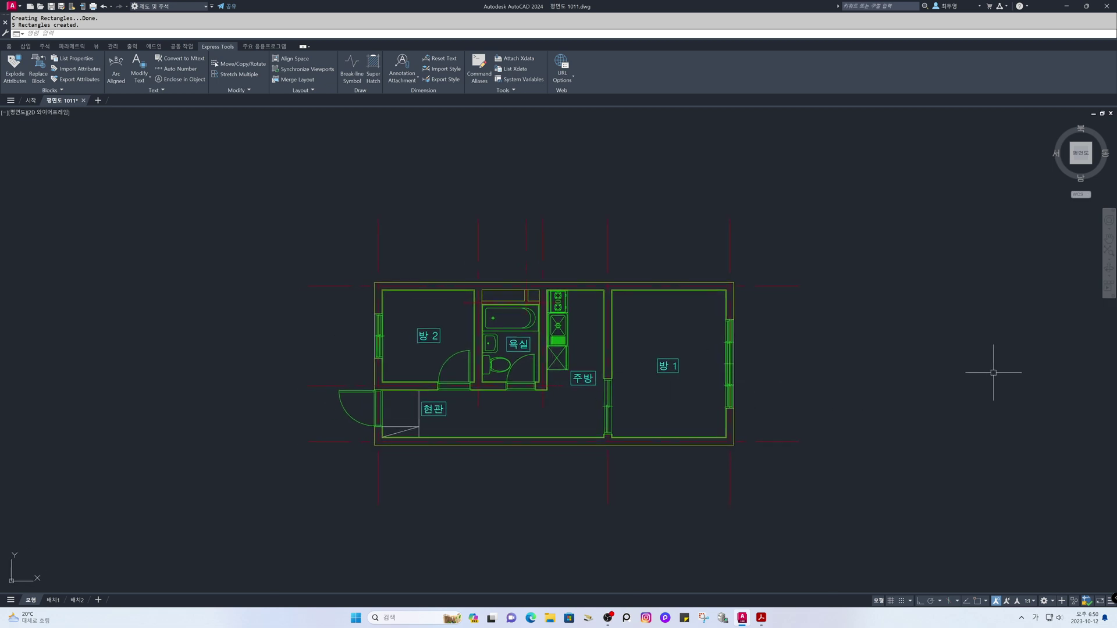
key(Return)
key(Escape)
key(Return)
key(Escape)
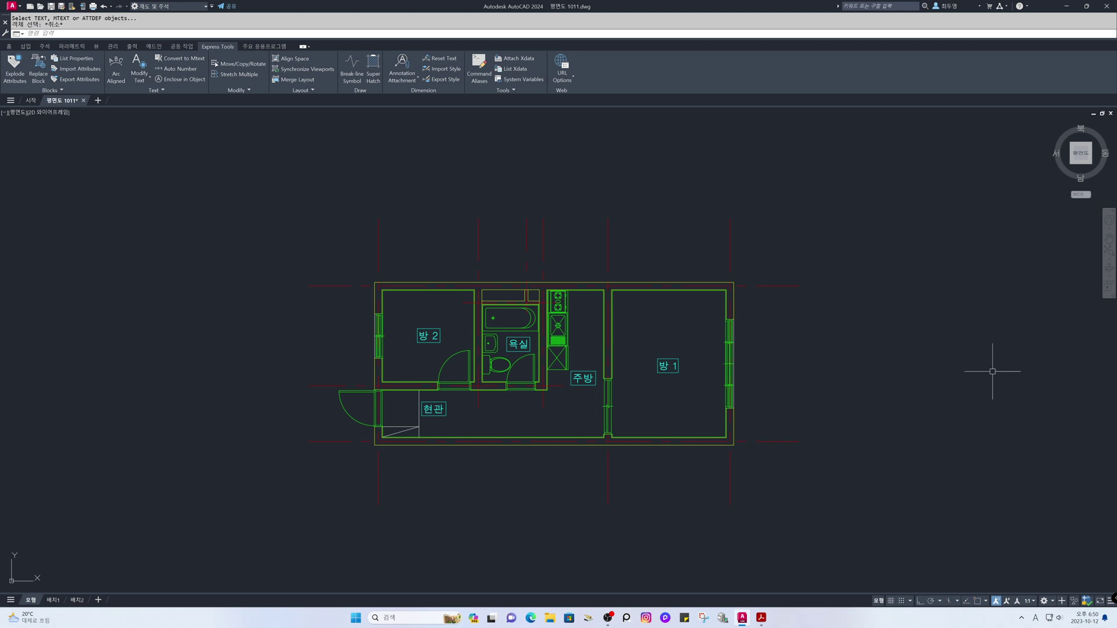
text(z)
key(Return)
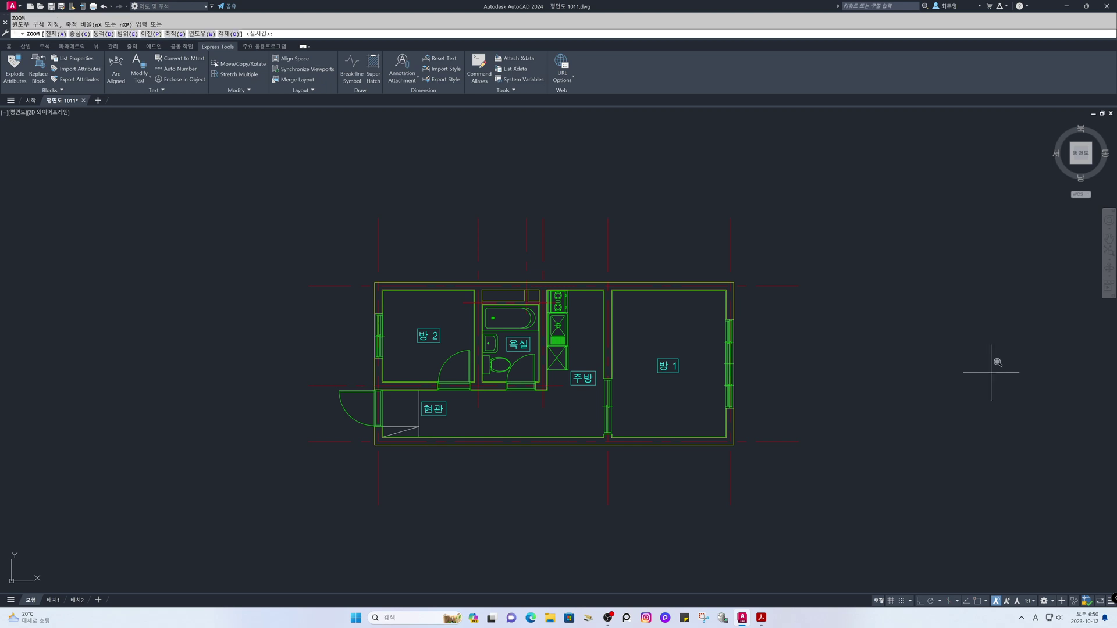
key(Return)
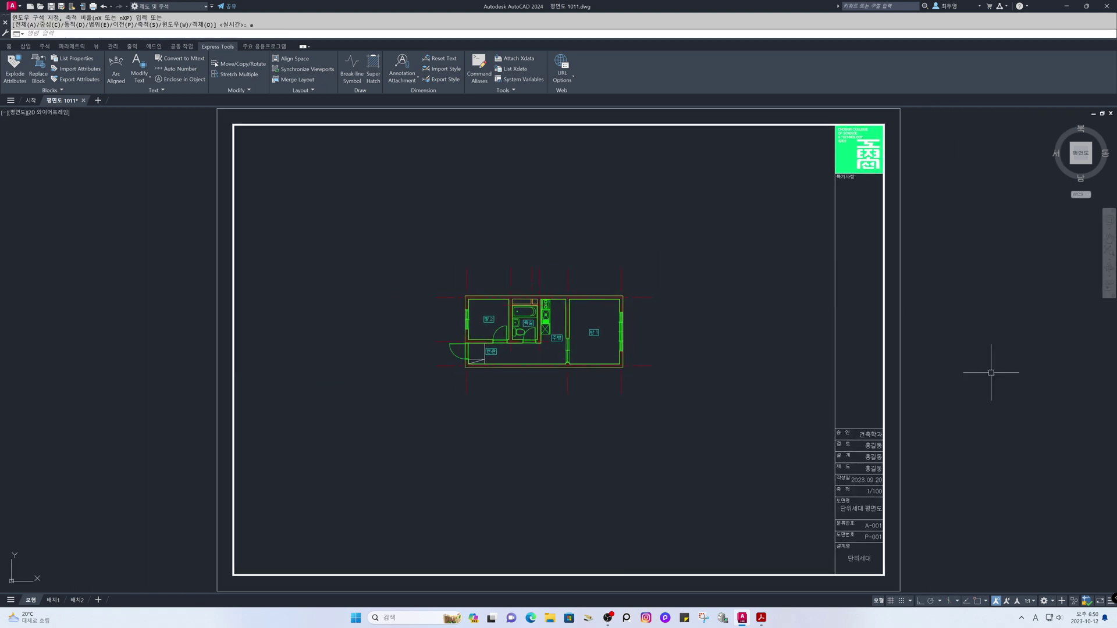